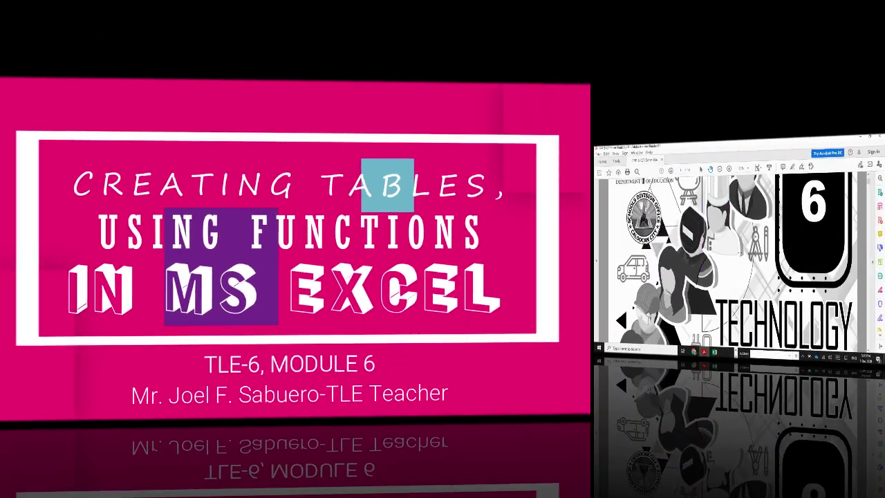
Scroll the module from the cover through pages 1–2 to the Pre-test on page 3
{"action": "scroll", "coordinate": [472, 257], "scroll_direction": "down", "scroll_amount": 12}
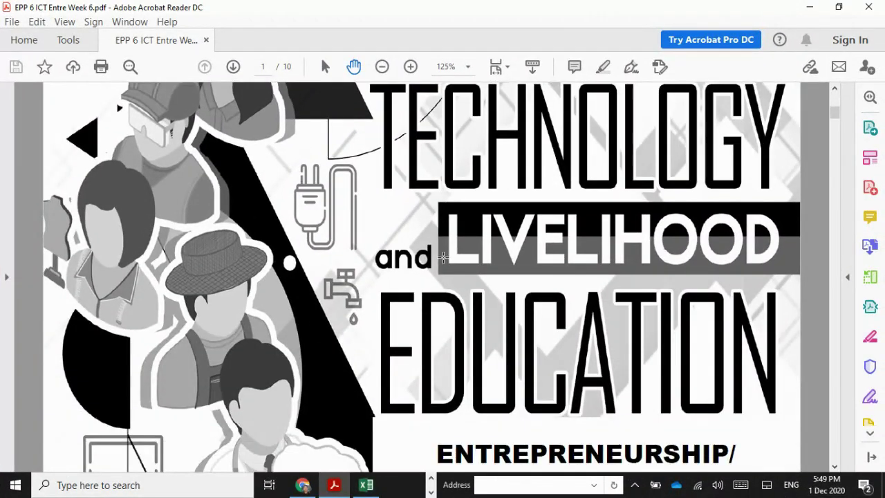
{"action": "scroll", "coordinate": [443, 257], "scroll_direction": "down", "scroll_amount": 10}
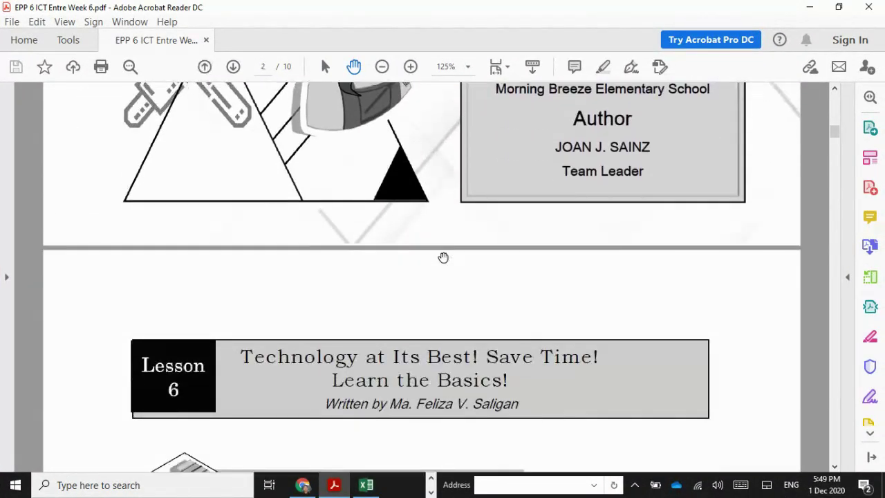
{"action": "scroll", "coordinate": [443, 257], "scroll_direction": "down", "scroll_amount": 4}
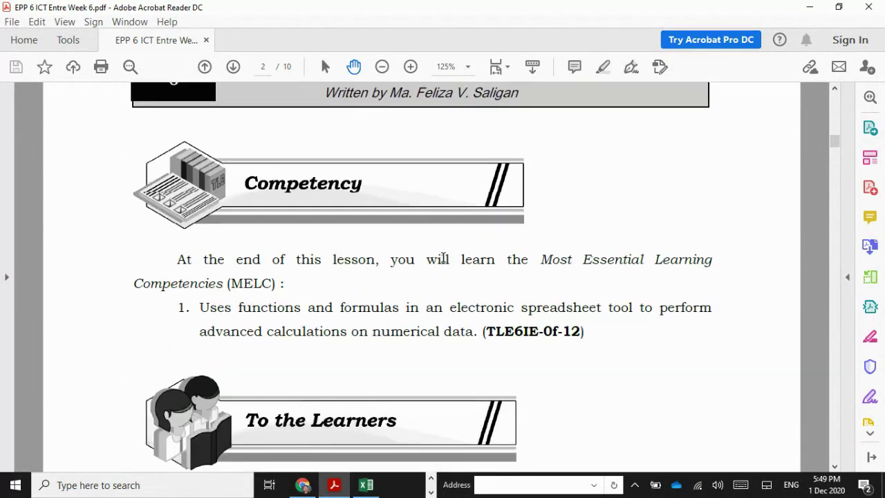
{"action": "scroll", "coordinate": [443, 257], "scroll_direction": "down", "scroll_amount": 1}
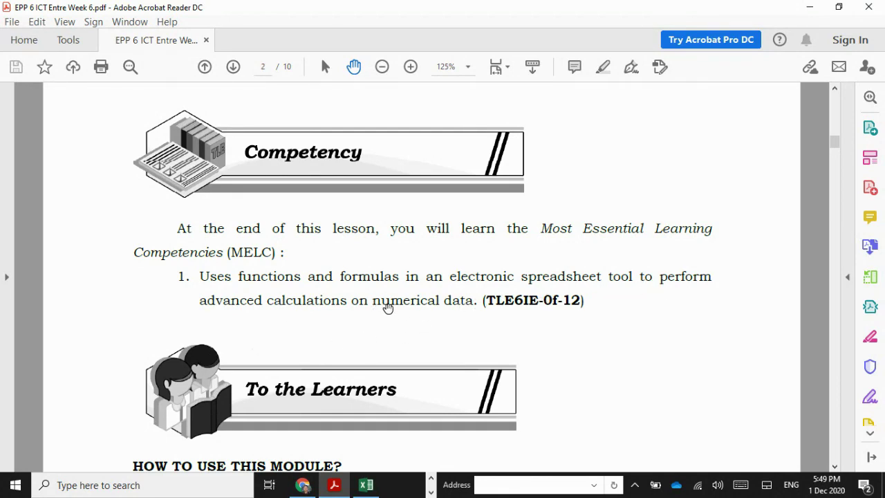
{"action": "scroll", "coordinate": [388, 307], "scroll_direction": "down", "scroll_amount": 5}
{"action": "scroll", "coordinate": [389, 306], "scroll_direction": "up", "scroll_amount": 2}
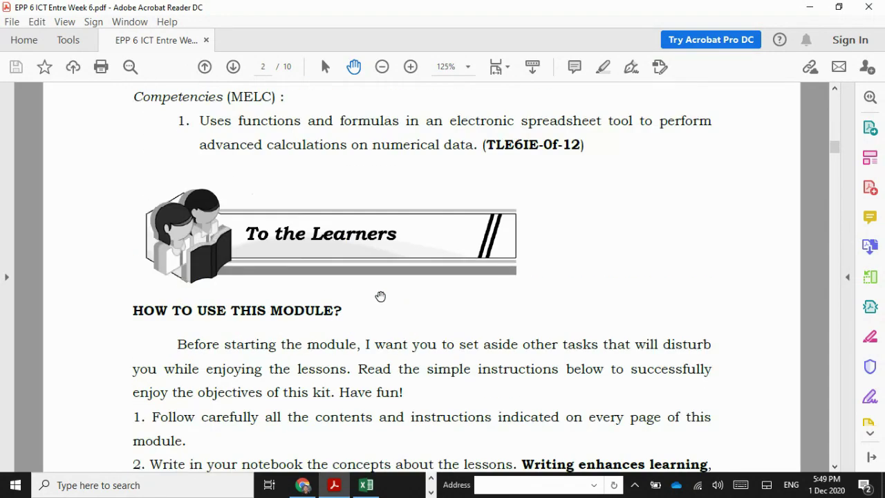
{"action": "scroll", "coordinate": [380, 296], "scroll_direction": "down", "scroll_amount": 15}
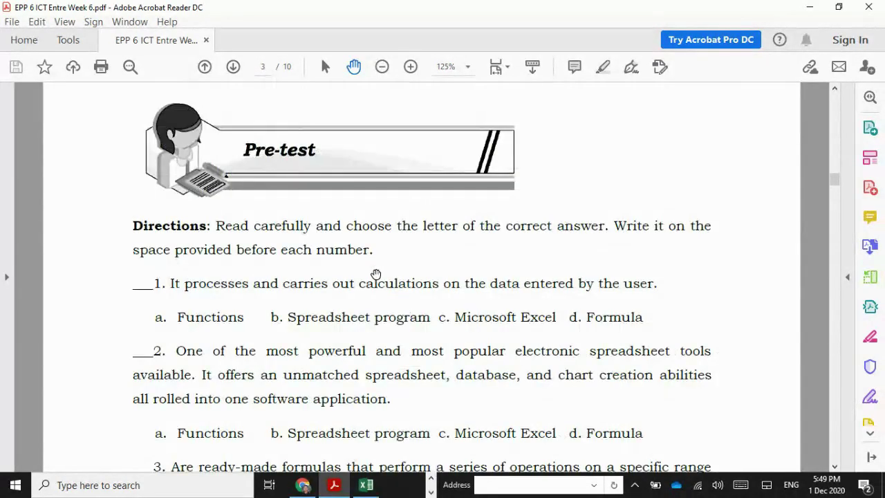
Highlight the Pre-test Directions sentence, then clear the selection
{"action": "left_click_drag", "start_coordinate": [376, 275], "coordinate": [214, 226]}
{"action": "left_click", "coordinate": [320, 254]}
{"action": "scroll", "coordinate": [213, 251], "scroll_direction": "down", "scroll_amount": 3}
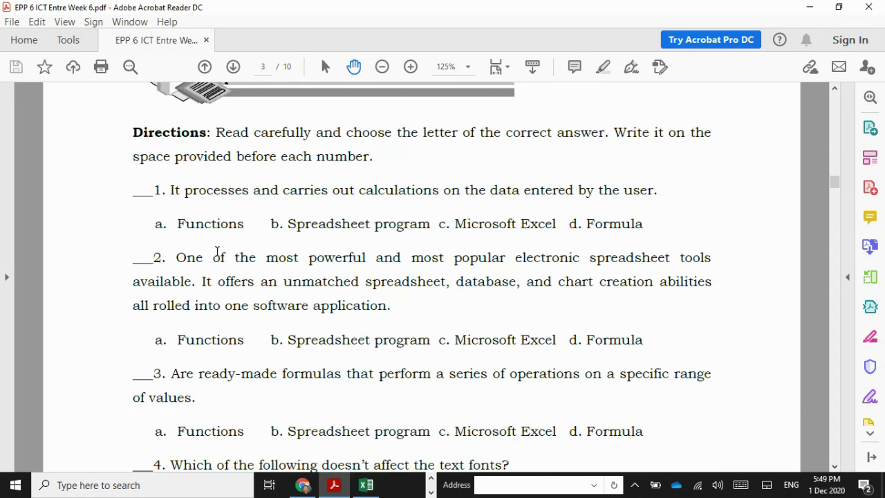
{"action": "scroll", "coordinate": [209, 236], "scroll_direction": "up", "scroll_amount": 2}
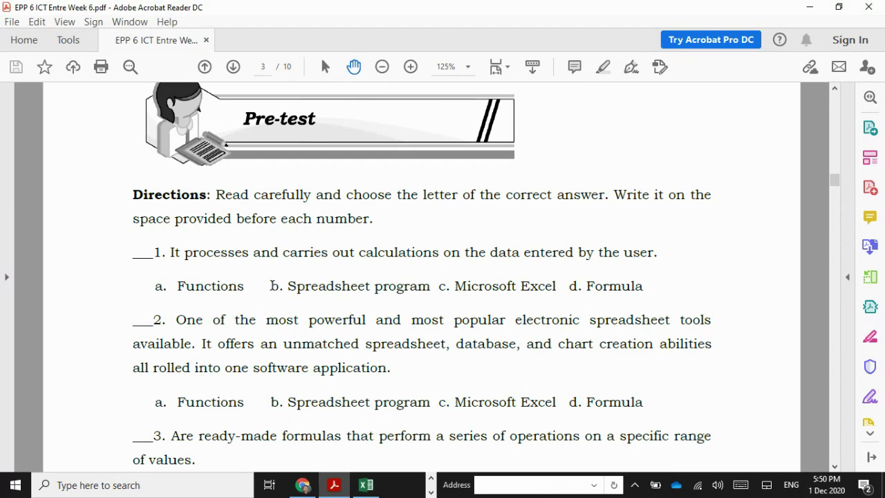
Select 'Spreadsheet program' in question 1 and 'c. Microsoft Excel' in question 2
{"action": "left_click_drag", "start_coordinate": [288, 285], "coordinate": [429, 287]}
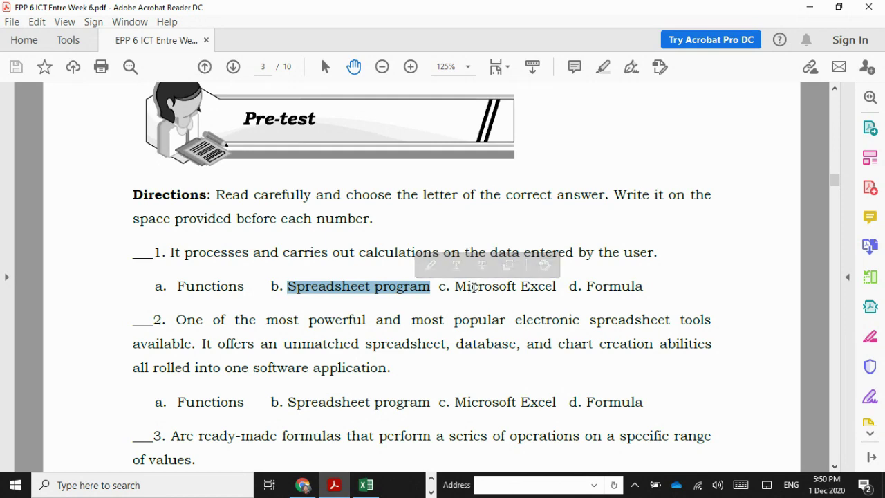
{"action": "scroll", "coordinate": [282, 311], "scroll_direction": "down", "scroll_amount": 1}
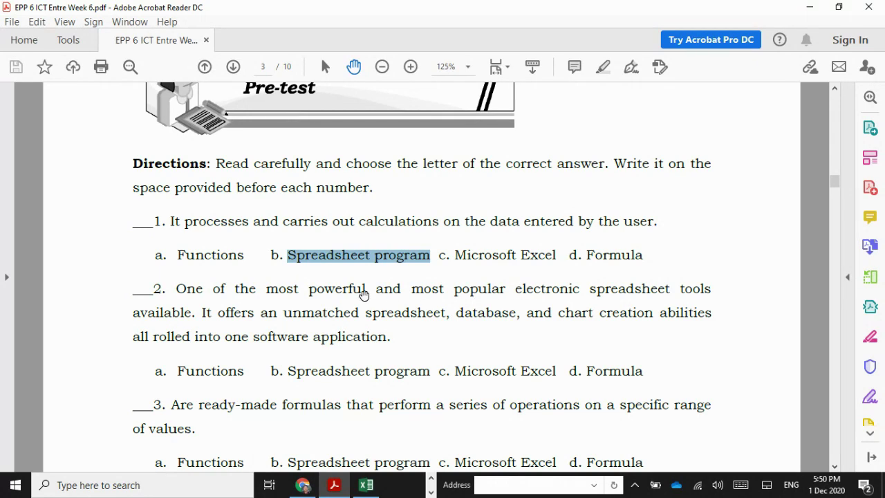
{"action": "scroll", "coordinate": [206, 367], "scroll_direction": "down", "scroll_amount": 1}
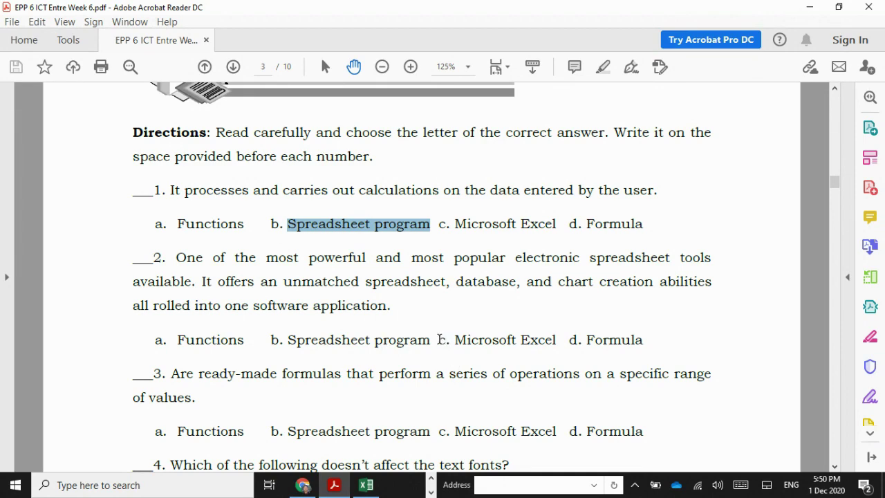
{"action": "left_click_drag", "start_coordinate": [440, 340], "coordinate": [555, 339]}
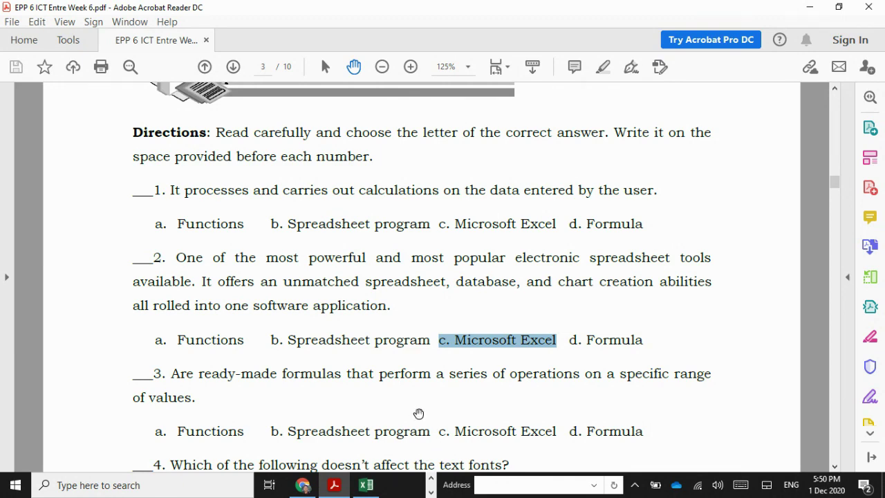
{"action": "scroll", "coordinate": [420, 415], "scroll_direction": "down", "scroll_amount": 2}
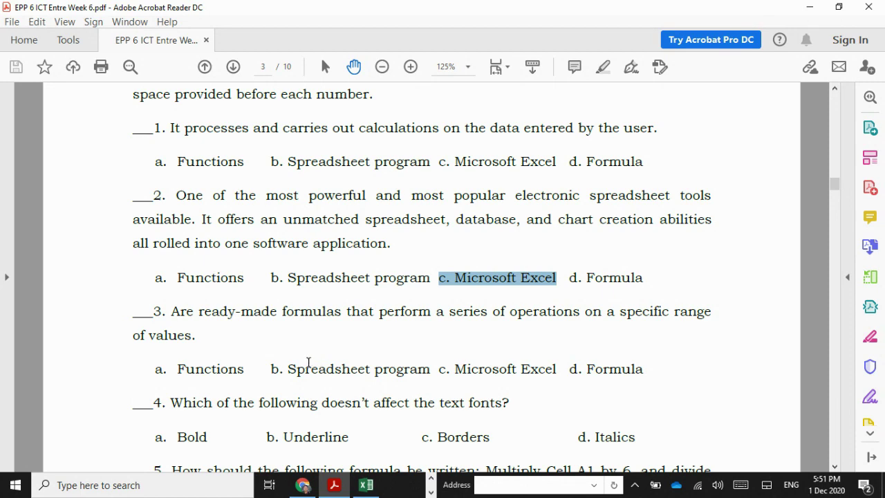
Select 'a. Functions' and 'd. Formula' in question 3, deselect, and scroll to question 5
{"action": "scroll", "coordinate": [309, 362], "scroll_direction": "down", "scroll_amount": 1}
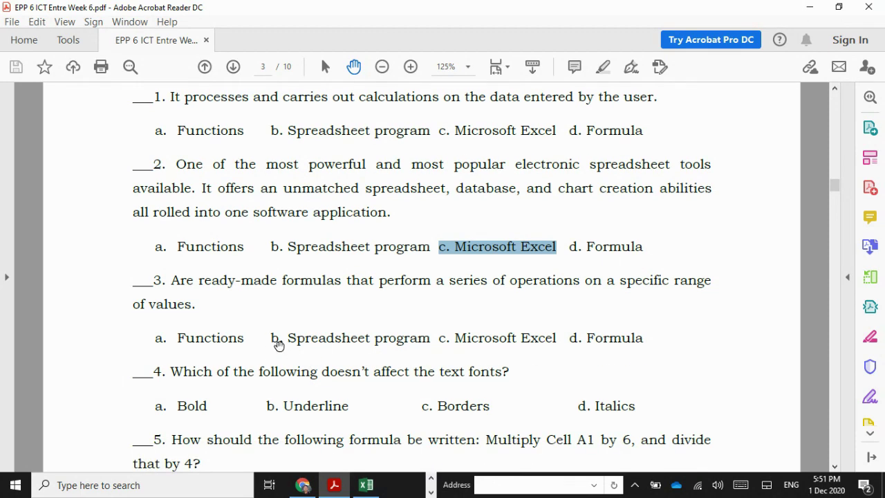
{"action": "scroll", "coordinate": [333, 362], "scroll_direction": "down", "scroll_amount": 1}
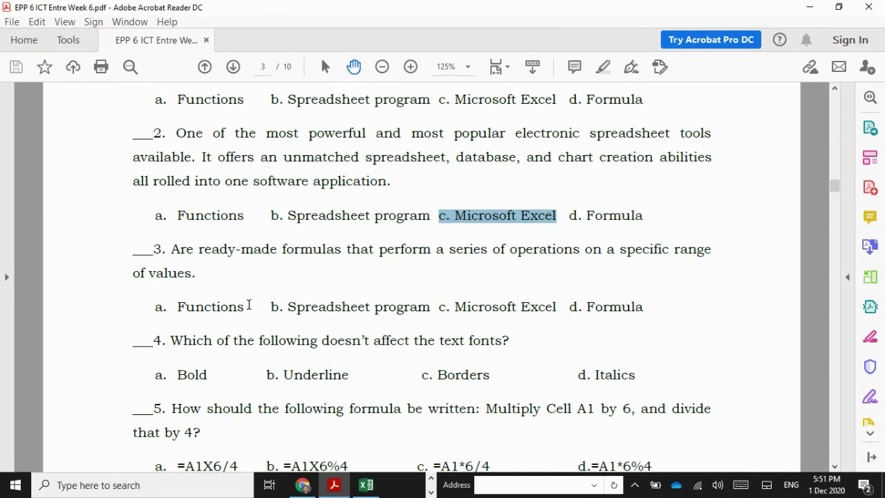
{"action": "left_click_drag", "start_coordinate": [155, 306], "coordinate": [231, 305]}
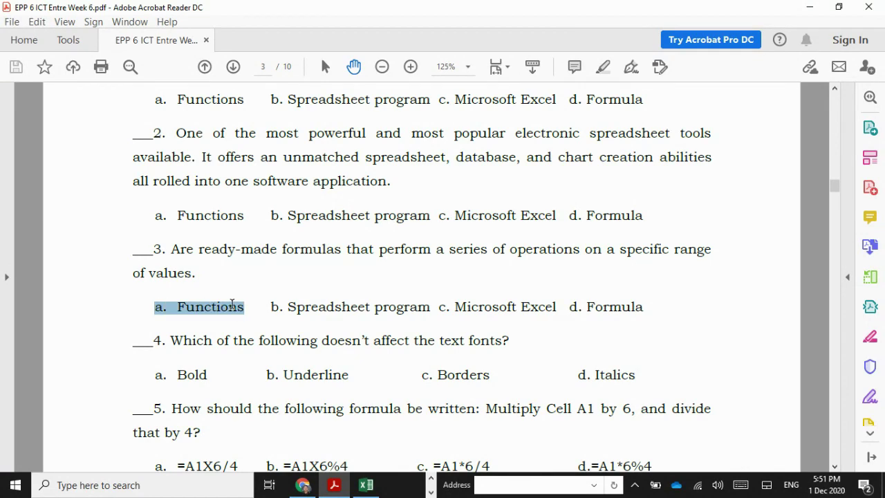
{"action": "left_click_drag", "start_coordinate": [569, 306], "coordinate": [655, 306]}
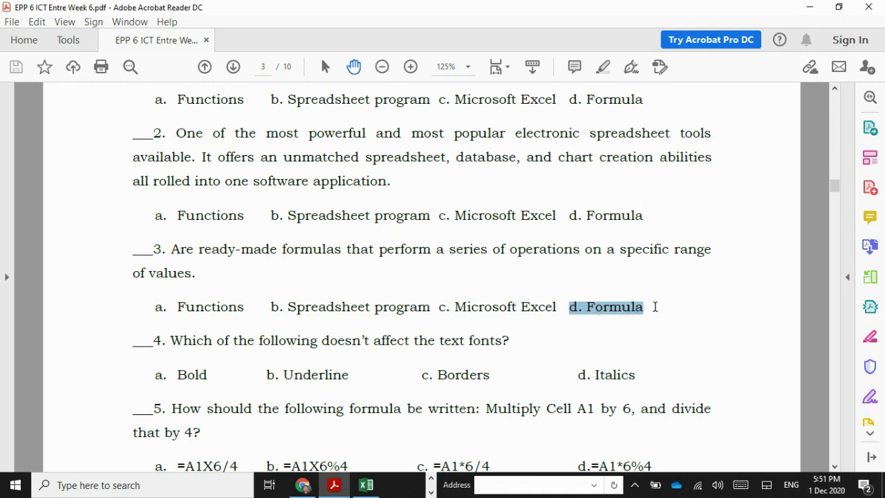
{"action": "scroll", "coordinate": [278, 325], "scroll_direction": "down", "scroll_amount": 2}
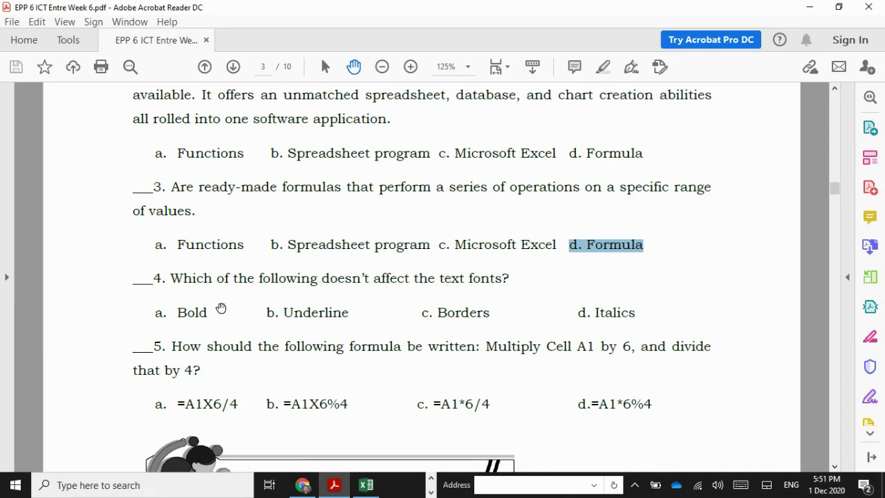
{"action": "left_click", "coordinate": [351, 314]}
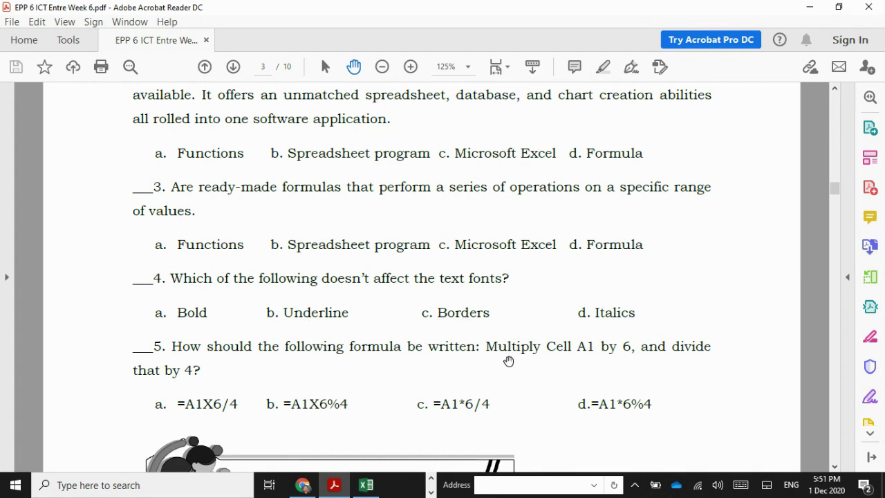
{"action": "scroll", "coordinate": [335, 367], "scroll_direction": "down", "scroll_amount": 1}
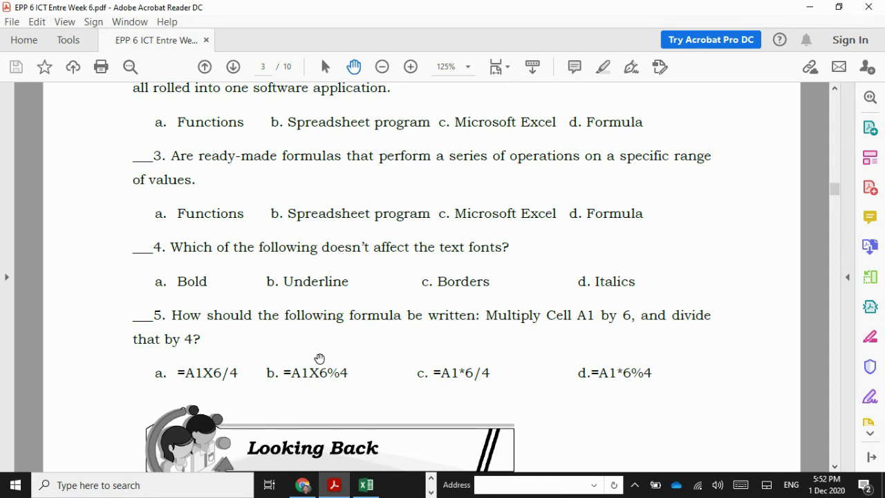
Scroll to page 4's Brief Introduction, select 'The range', and switch to the Excel workbook
{"action": "scroll", "coordinate": [363, 357], "scroll_direction": "down", "scroll_amount": 10}
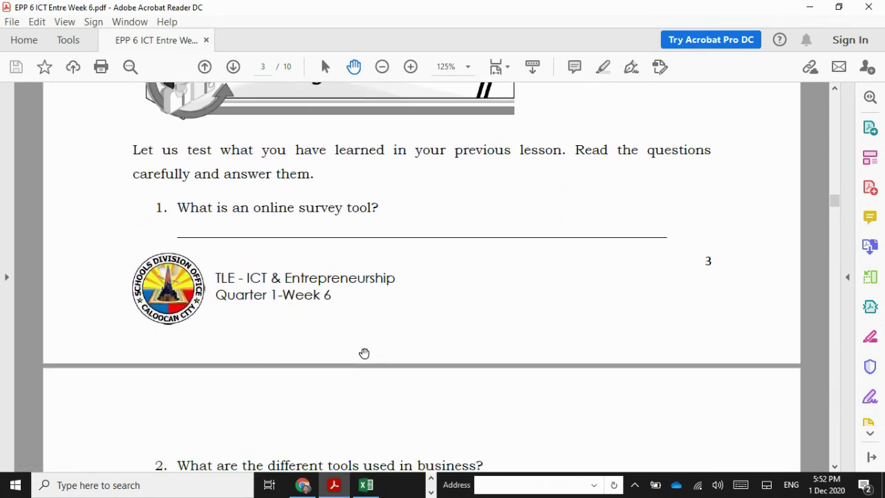
{"action": "scroll", "coordinate": [364, 354], "scroll_direction": "down", "scroll_amount": 5}
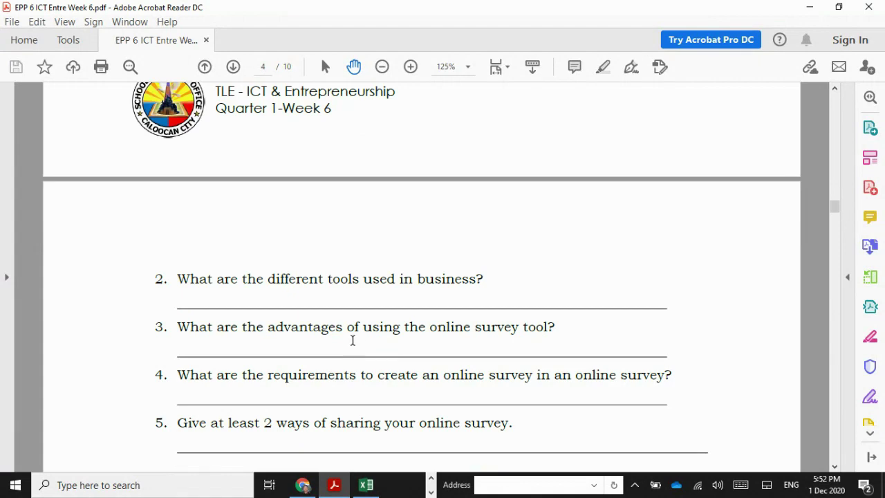
{"action": "scroll", "coordinate": [352, 340], "scroll_direction": "down", "scroll_amount": 3}
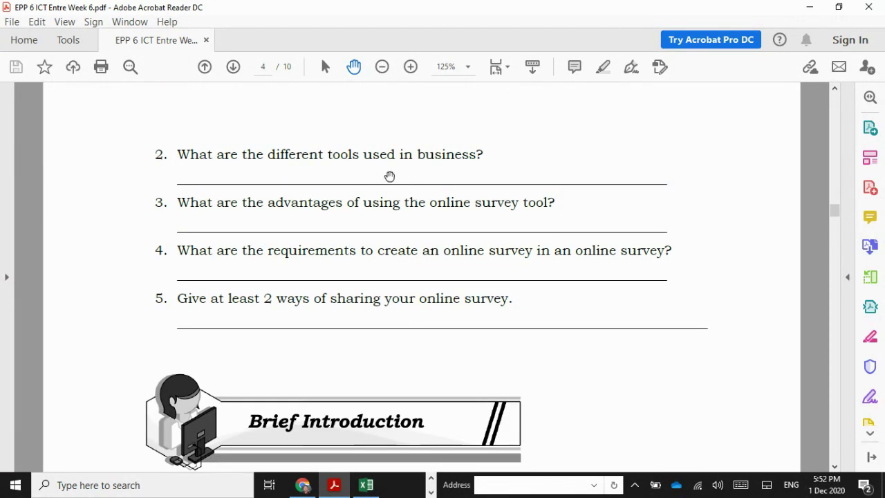
{"action": "scroll", "coordinate": [293, 173], "scroll_direction": "down", "scroll_amount": 3}
{"action": "scroll", "coordinate": [315, 187], "scroll_direction": "down", "scroll_amount": 2}
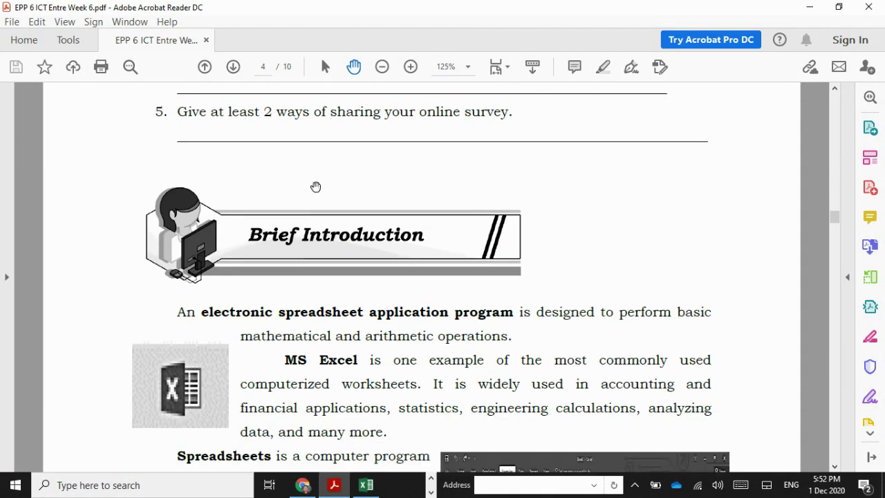
{"action": "scroll", "coordinate": [315, 187], "scroll_direction": "down", "scroll_amount": 3}
{"action": "scroll", "coordinate": [315, 186], "scroll_direction": "up", "scroll_amount": 1}
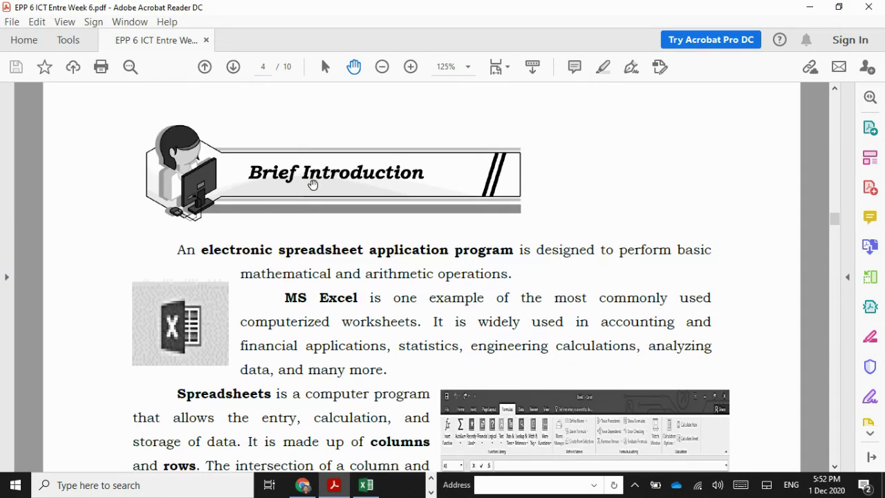
{"action": "scroll", "coordinate": [311, 184], "scroll_direction": "down", "scroll_amount": 14}
{"action": "scroll", "coordinate": [321, 196], "scroll_direction": "up", "scroll_amount": 3}
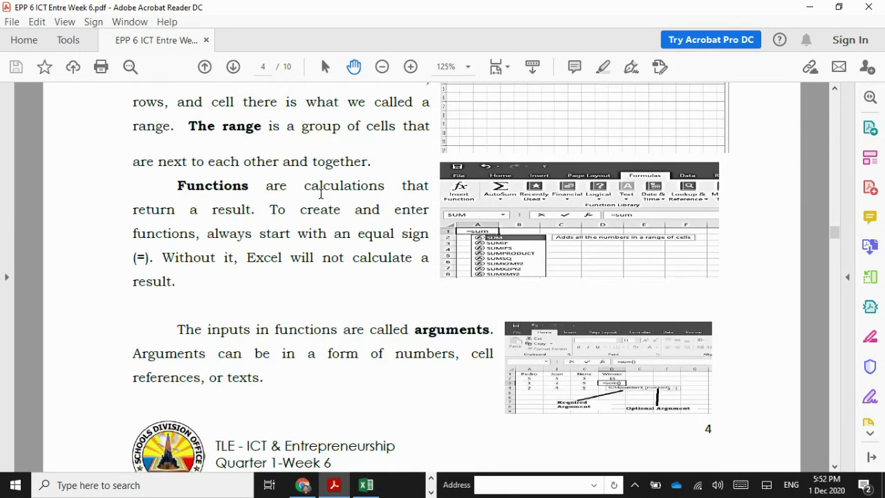
{"action": "scroll", "coordinate": [320, 192], "scroll_direction": "up", "scroll_amount": 1}
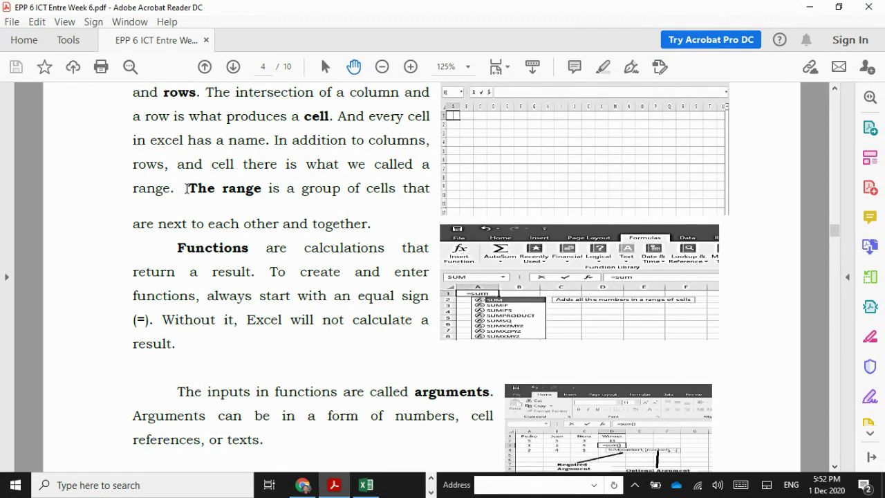
{"action": "left_click_drag", "start_coordinate": [185, 188], "coordinate": [261, 189]}
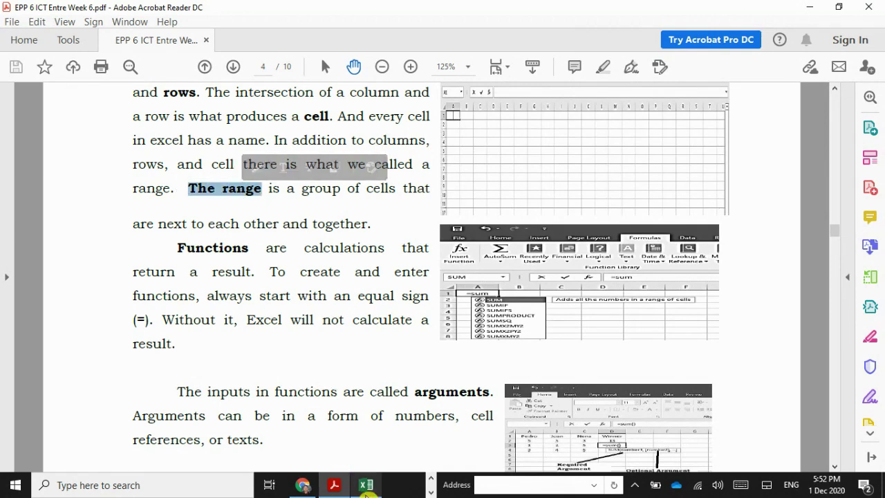
{"action": "left_click", "coordinate": [366, 485]}
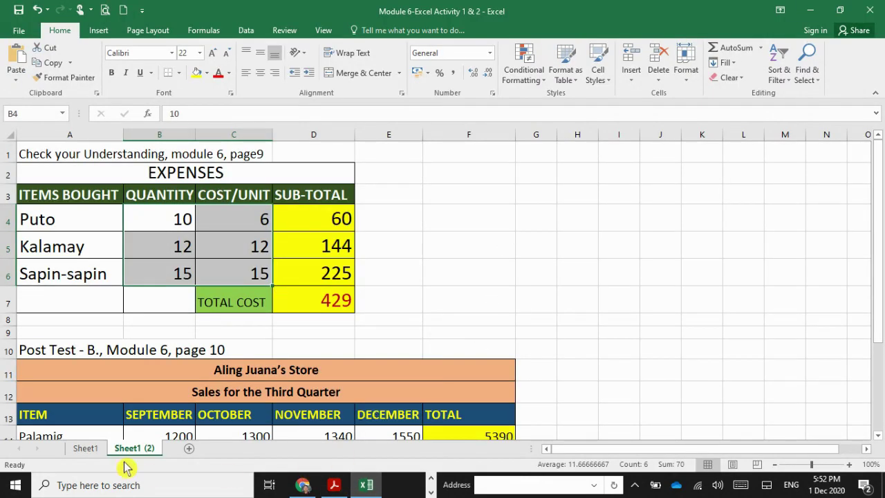
Add a new Sheet4 and raise the font size of all its cells to 20
{"action": "left_click", "coordinate": [188, 448]}
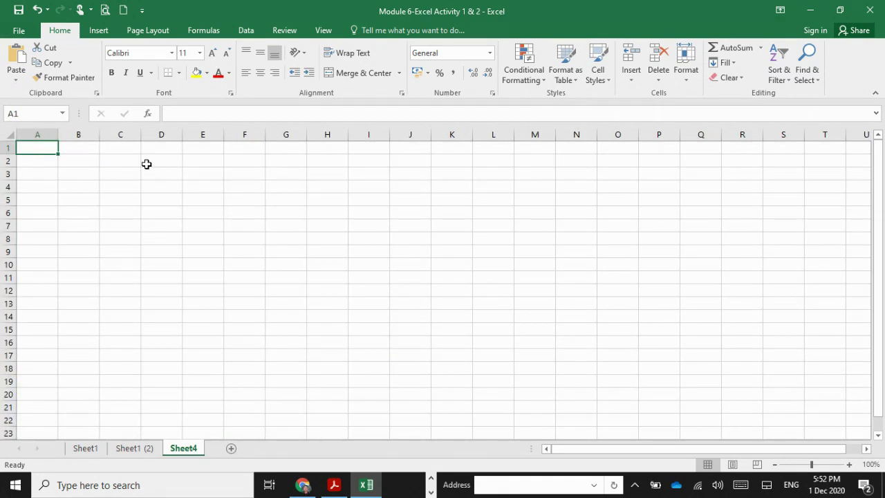
{"action": "left_click", "coordinate": [7, 134]}
{"action": "left_click", "coordinate": [213, 55]}
{"action": "left_click", "coordinate": [213, 56]}
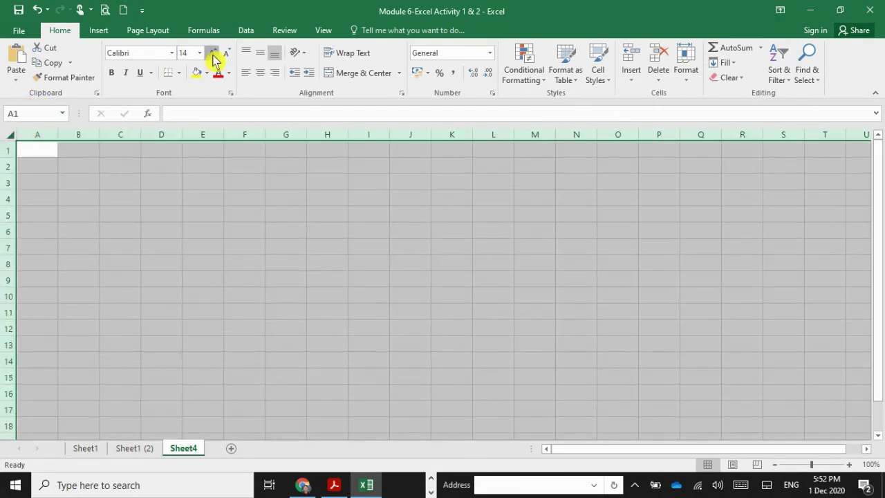
{"action": "left_click", "coordinate": [213, 56]}
{"action": "left_click", "coordinate": [213, 56]}
{"action": "left_click", "coordinate": [213, 55]}
Widen every column of Sheet4 at once
{"action": "left_click_drag", "start_coordinate": [99, 134], "coordinate": [115, 133]}
{"action": "left_click", "coordinate": [189, 202]}
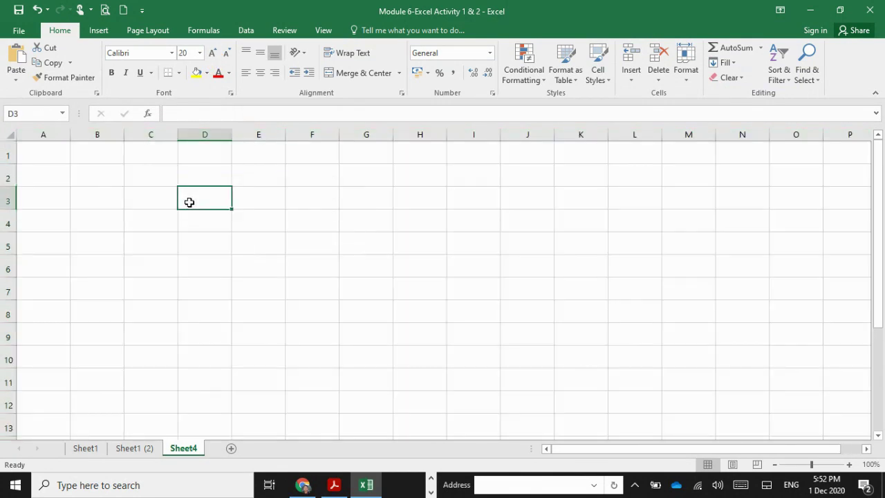
{"action": "left_click", "coordinate": [201, 176]}
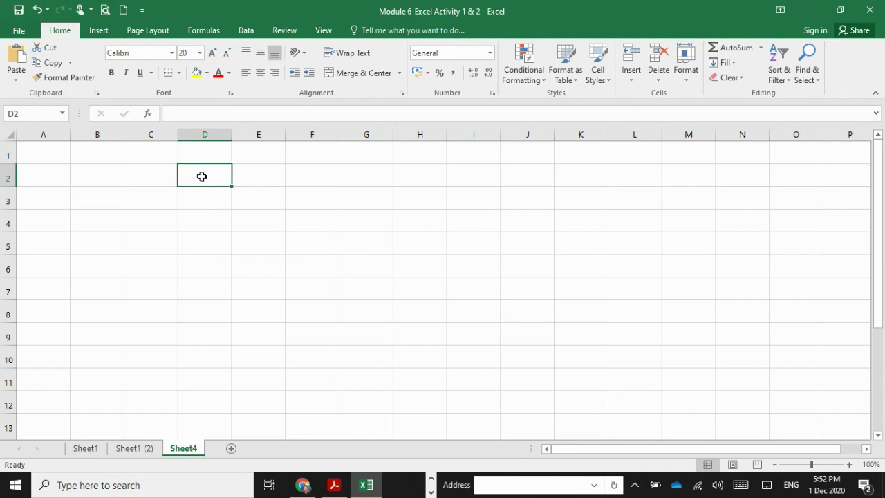
Enter the label 'Range F4:H11' in cell D2
{"action": "type", "text": "Ra"}
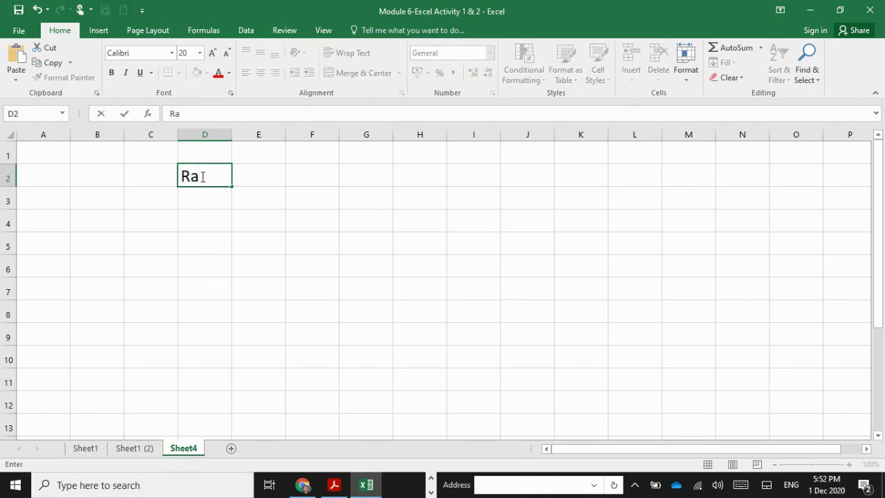
{"action": "type", "text": "nge"}
{"action": "type", "text": "F4:"}
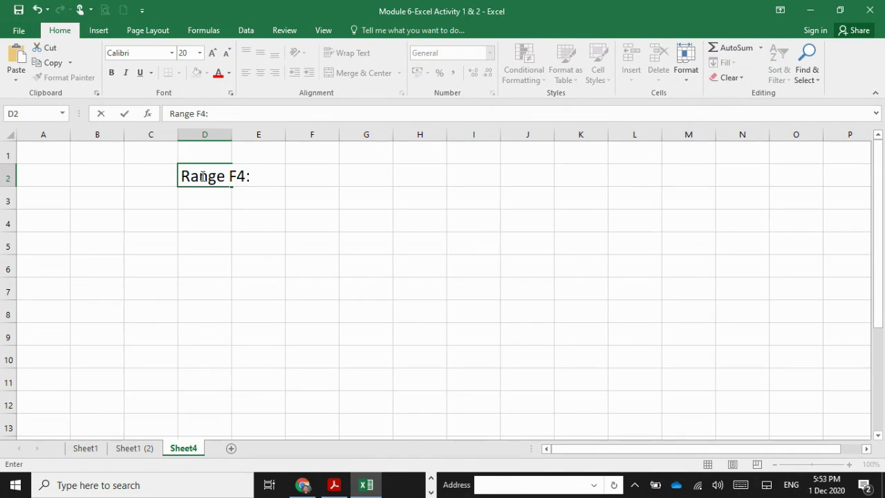
{"action": "type", "text": "H11"}
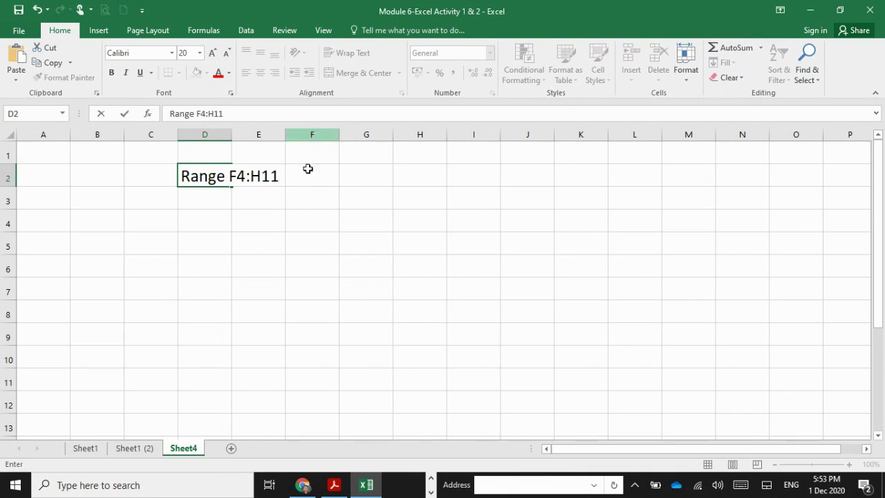
Fill cells F4 and H11 yellow to mark the range's corners
{"action": "left_click", "coordinate": [309, 219]}
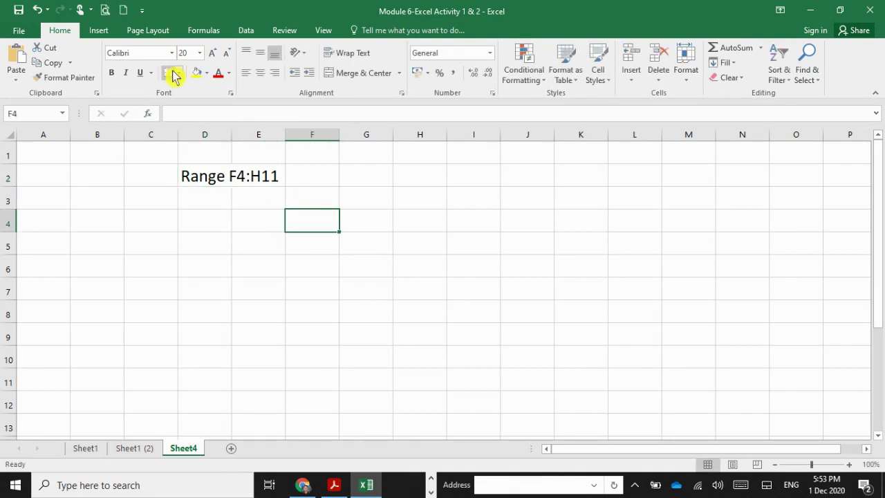
{"action": "left_click", "coordinate": [198, 73]}
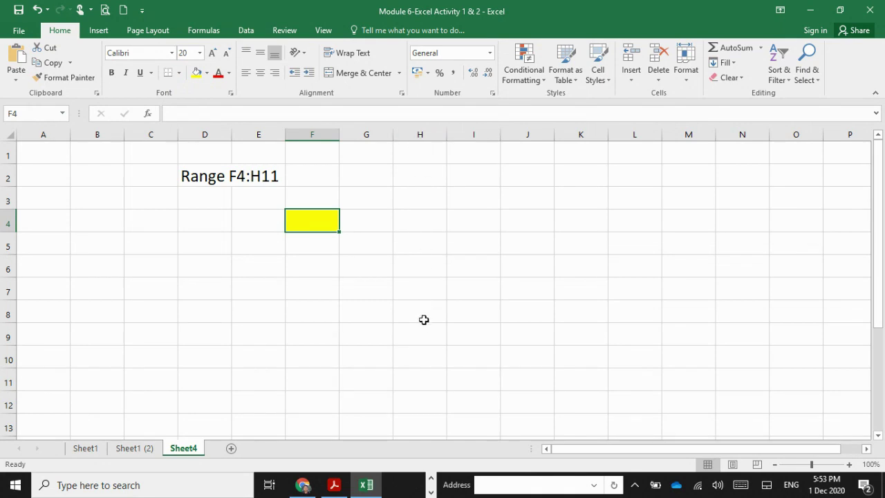
{"action": "left_click", "coordinate": [426, 377]}
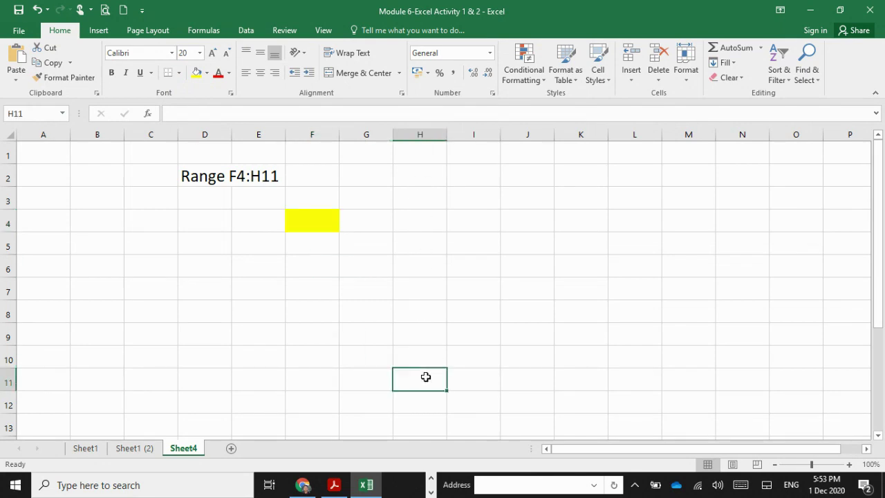
{"action": "left_click", "coordinate": [210, 76]}
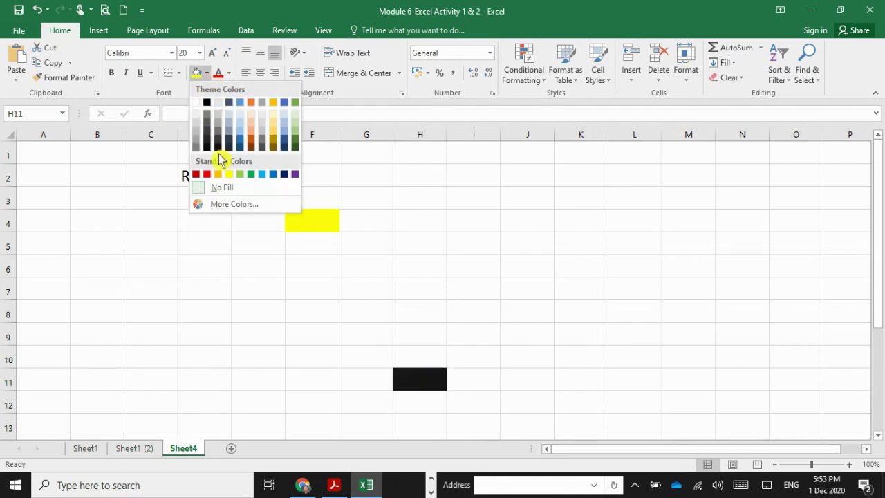
{"action": "left_click", "coordinate": [229, 175]}
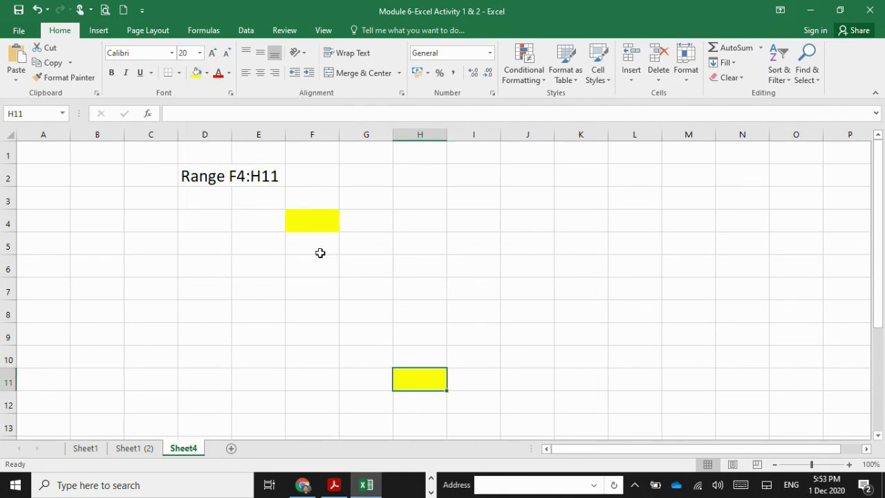
Demonstrate the range by selecting F4:H11 several ways, then deselect it
{"action": "left_click_drag", "start_coordinate": [301, 221], "coordinate": [434, 380]}
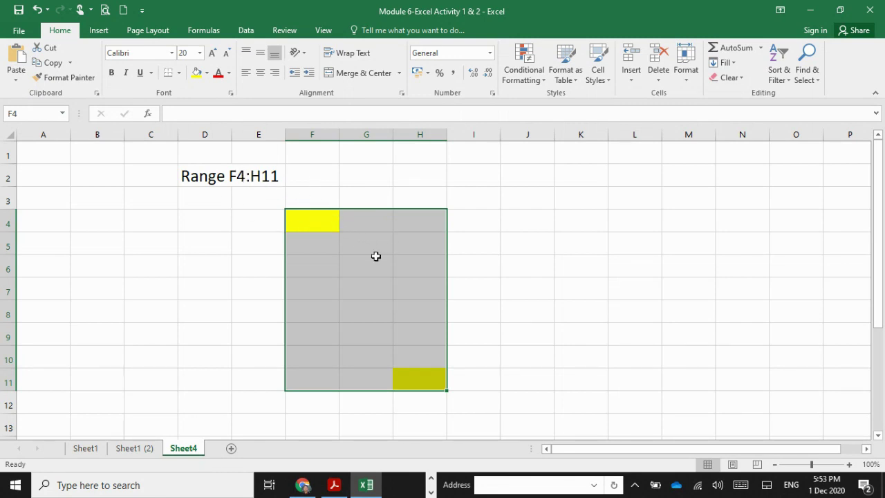
{"action": "left_click", "coordinate": [251, 176]}
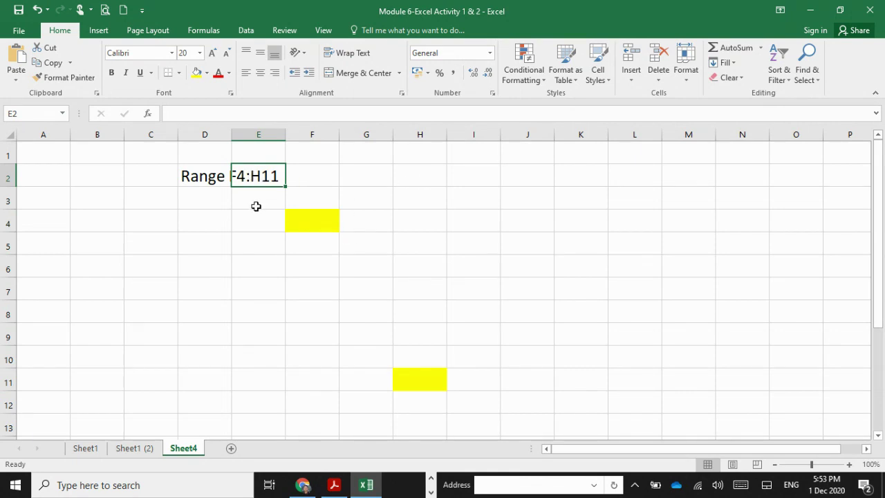
{"action": "left_click_drag", "start_coordinate": [308, 219], "coordinate": [417, 377]}
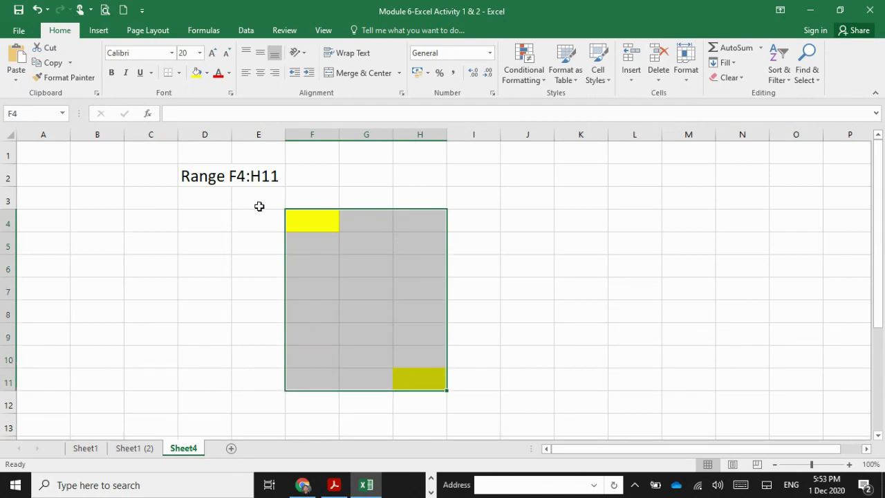
{"action": "left_click", "coordinate": [317, 221]}
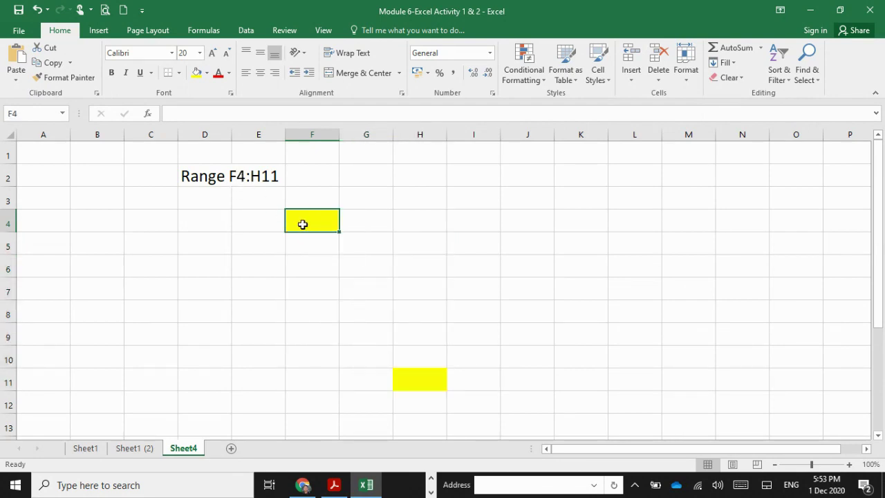
{"action": "left_click_drag", "start_coordinate": [302, 224], "coordinate": [412, 224]}
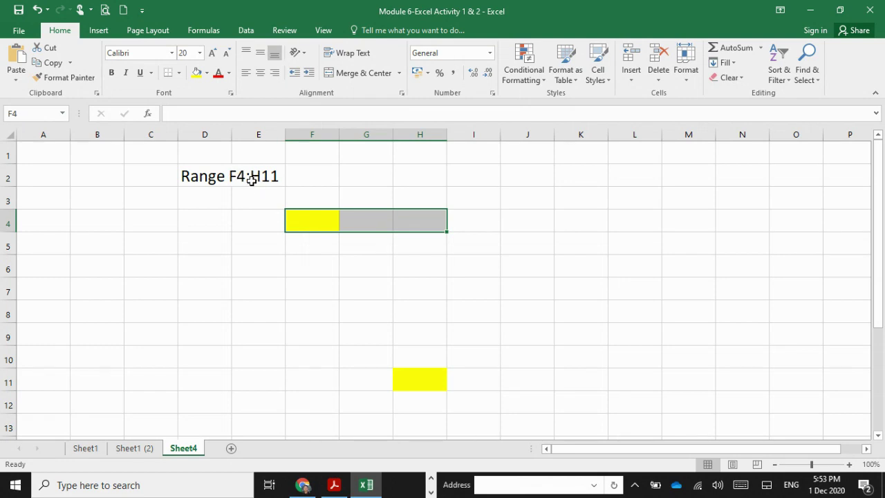
{"action": "left_click_drag", "start_coordinate": [432, 221], "coordinate": [314, 359]}
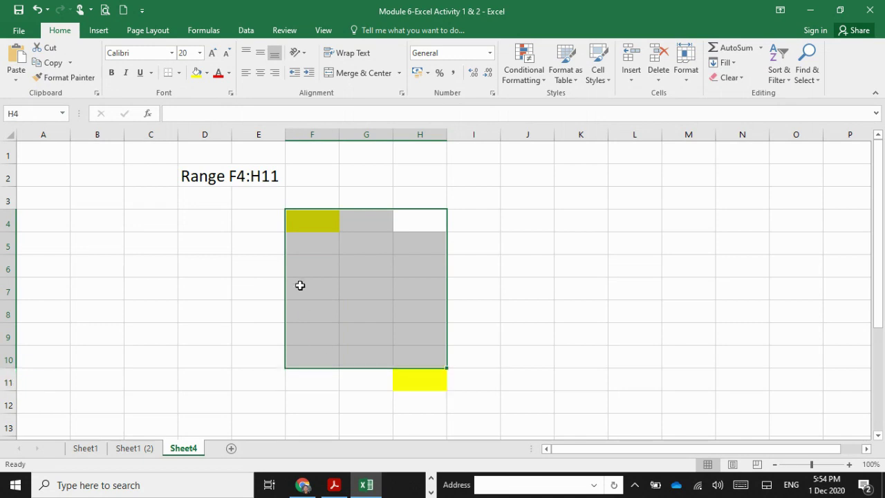
{"action": "left_click_drag", "start_coordinate": [302, 222], "coordinate": [420, 372]}
{"action": "left_click", "coordinate": [511, 196]}
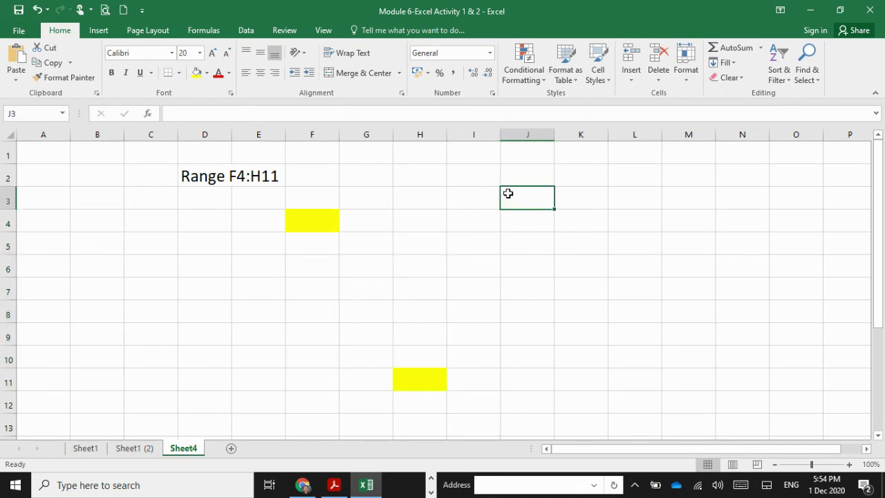
Return to the PDF and scroll through pages 6–7 to page 8's Activity B
{"action": "left_click", "coordinate": [334, 485]}
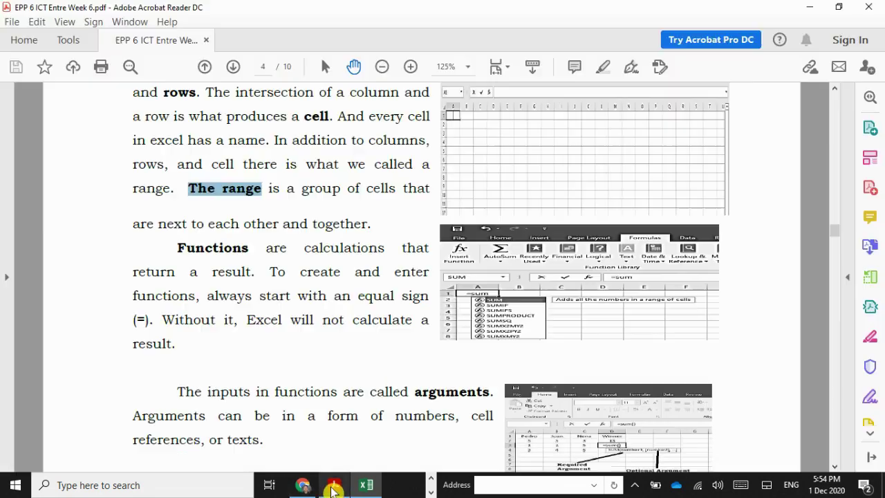
{"action": "scroll", "coordinate": [304, 332], "scroll_direction": "down", "scroll_amount": 2}
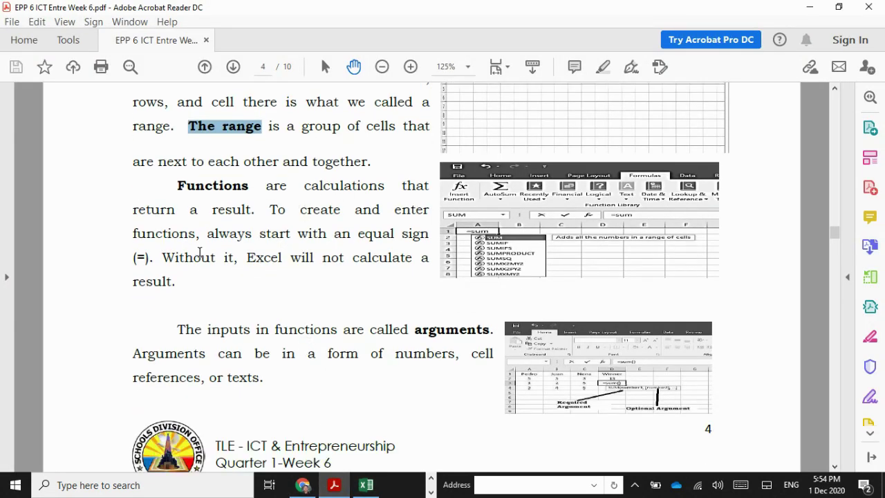
{"action": "scroll", "coordinate": [279, 260], "scroll_direction": "down", "scroll_amount": 3}
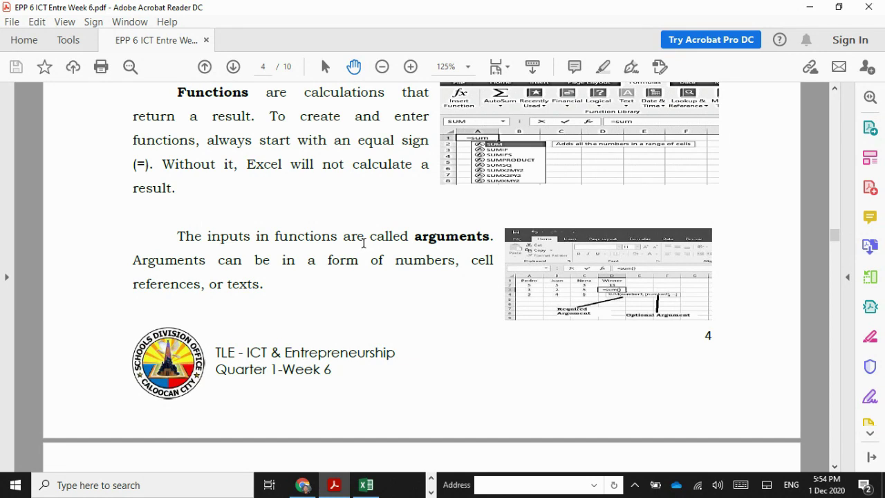
{"action": "scroll", "coordinate": [364, 243], "scroll_direction": "down", "scroll_amount": 2}
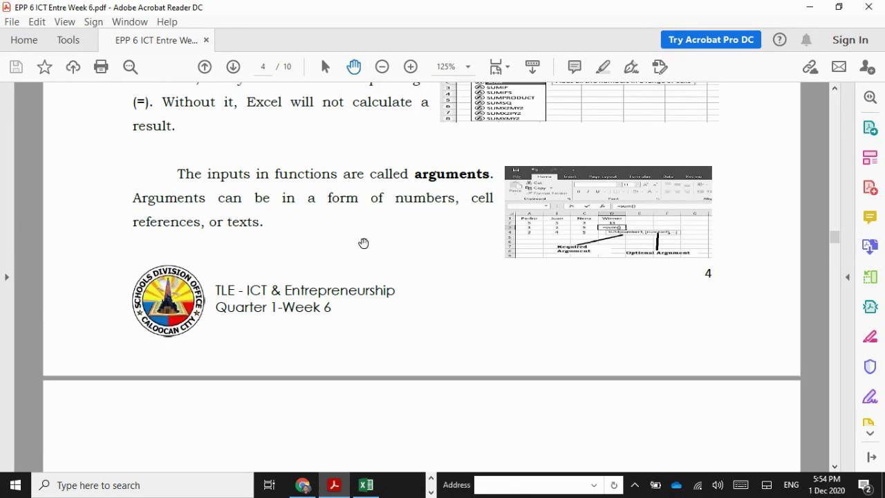
{"action": "scroll", "coordinate": [364, 243], "scroll_direction": "down", "scroll_amount": 12}
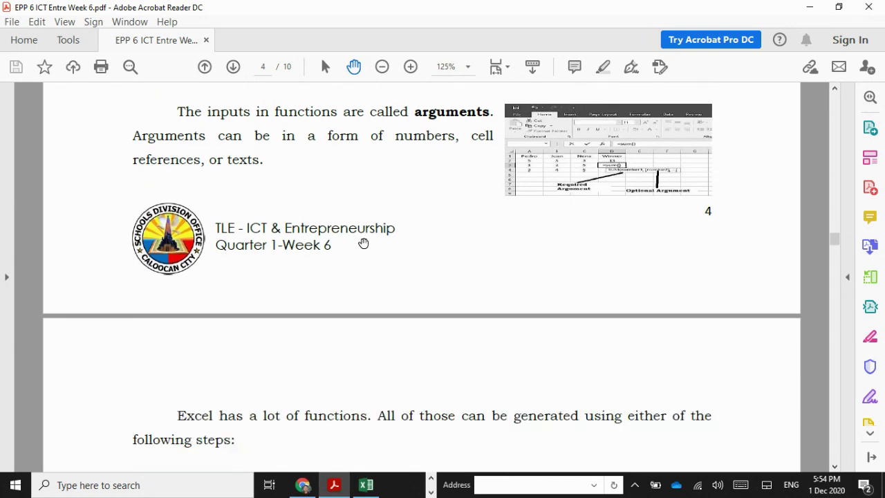
{"action": "scroll", "coordinate": [364, 243], "scroll_direction": "down", "scroll_amount": 5}
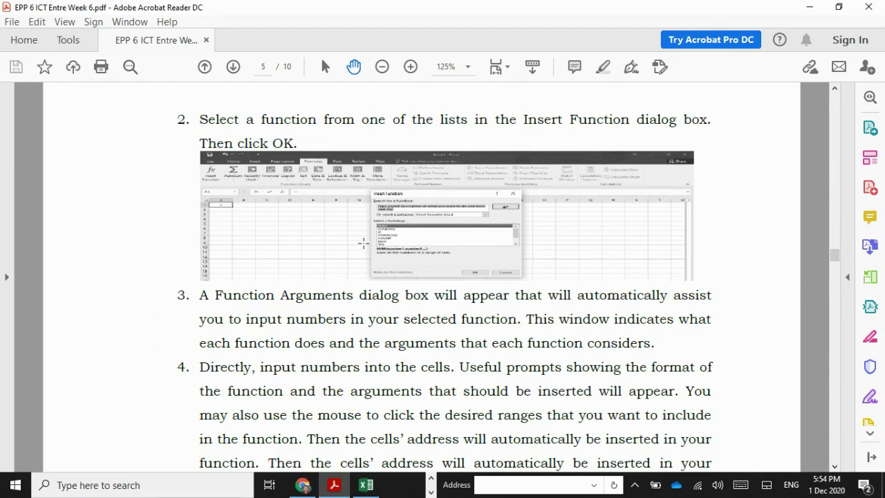
{"action": "scroll", "coordinate": [363, 243], "scroll_direction": "up", "scroll_amount": 2}
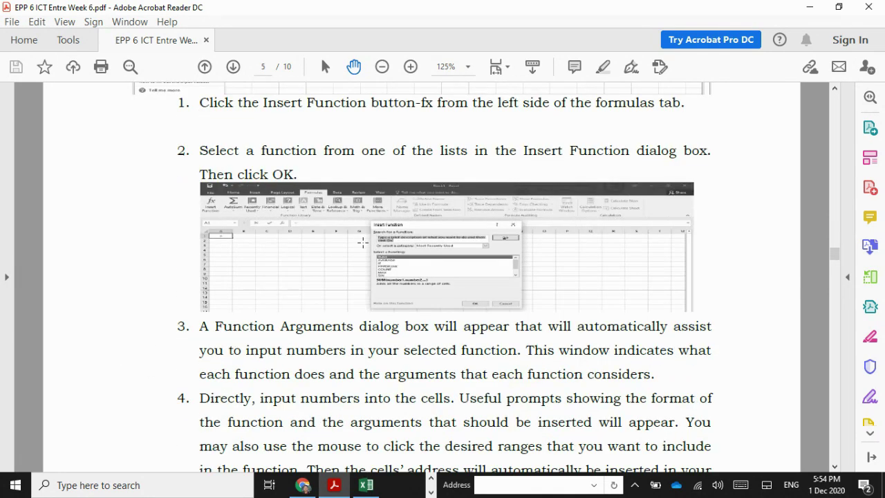
{"action": "scroll", "coordinate": [362, 242], "scroll_direction": "down", "scroll_amount": 14}
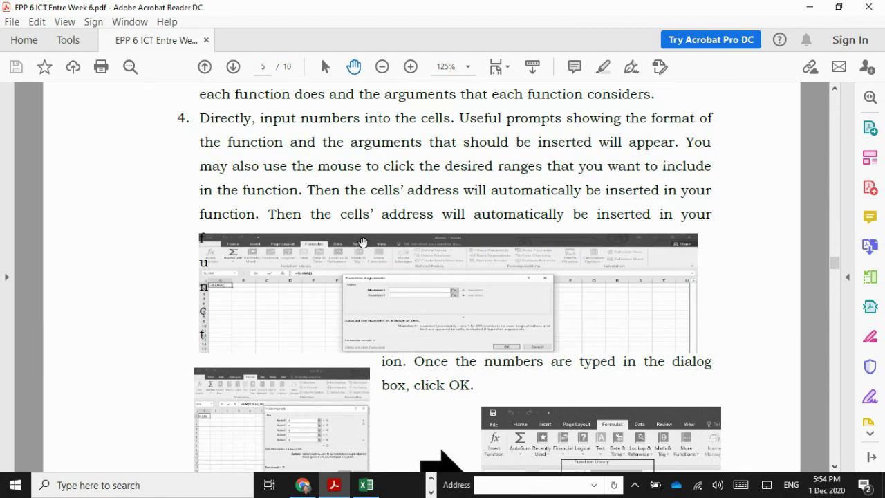
{"action": "scroll", "coordinate": [362, 242], "scroll_direction": "down", "scroll_amount": 16}
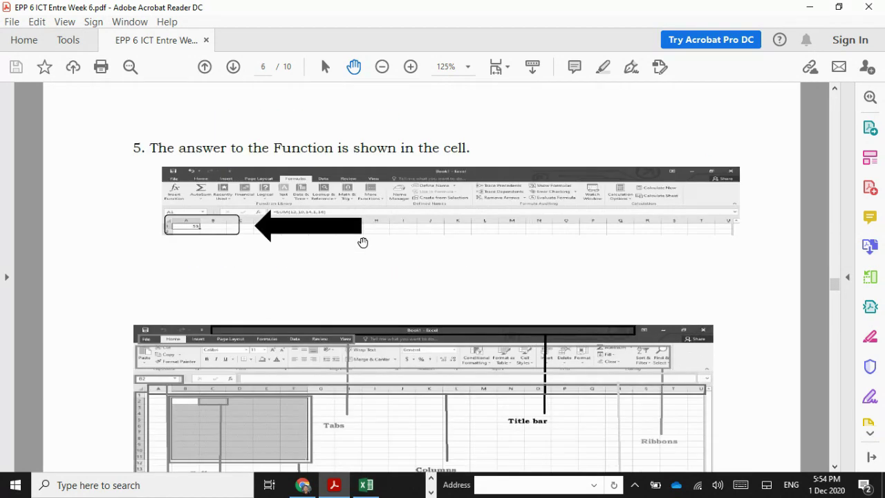
{"action": "scroll", "coordinate": [358, 227], "scroll_direction": "down", "scroll_amount": 1}
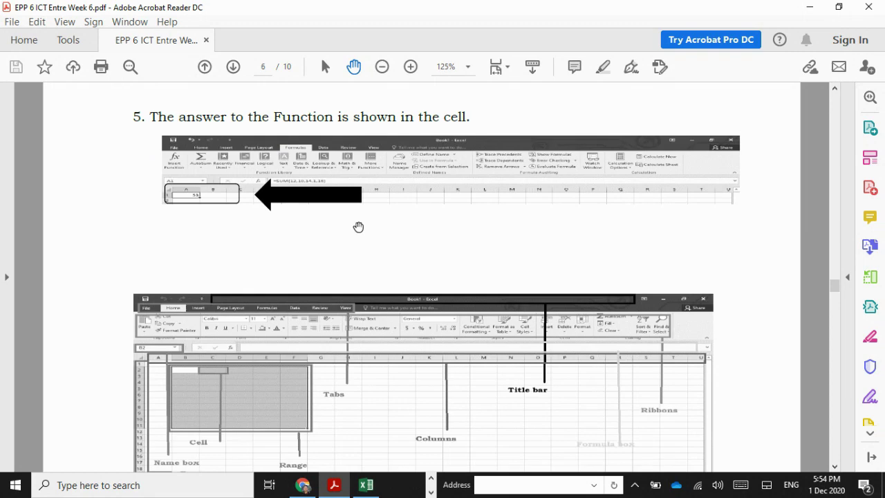
{"action": "scroll", "coordinate": [281, 238], "scroll_direction": "down", "scroll_amount": 4}
{"action": "scroll", "coordinate": [350, 249], "scroll_direction": "down", "scroll_amount": 1}
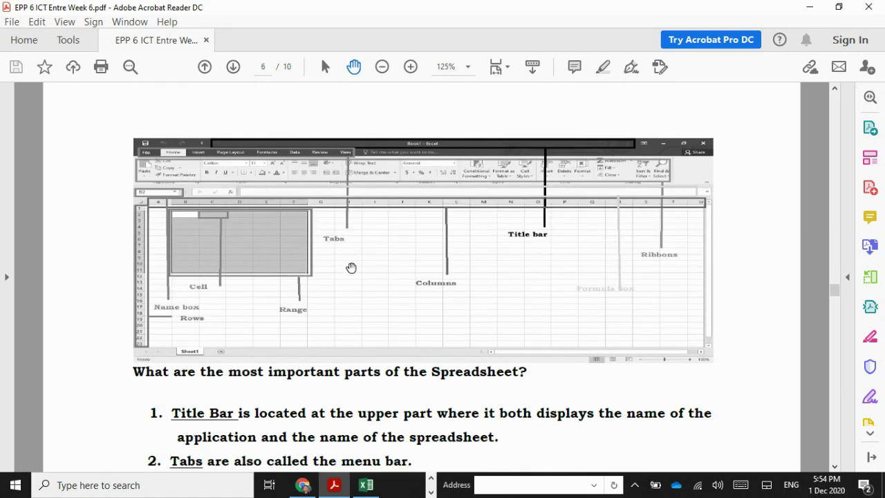
{"action": "scroll", "coordinate": [460, 250], "scroll_direction": "down", "scroll_amount": 1}
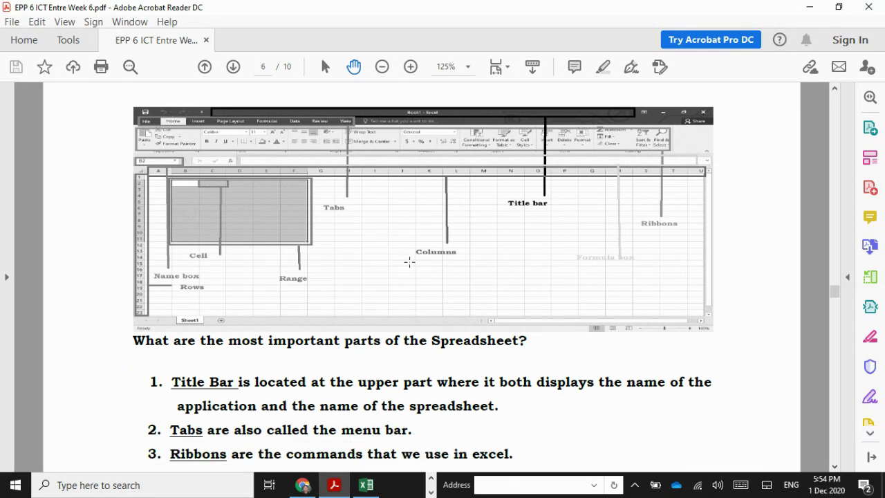
{"action": "scroll", "coordinate": [408, 259], "scroll_direction": "down", "scroll_amount": 5}
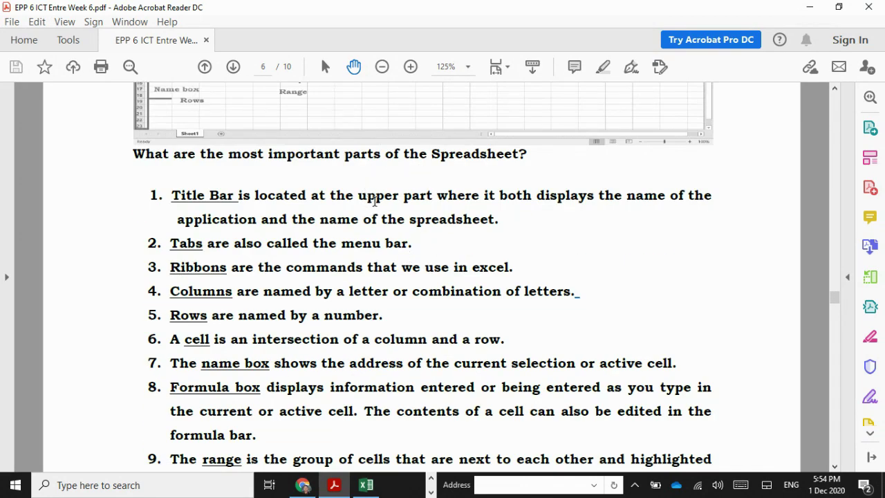
{"action": "scroll", "coordinate": [379, 219], "scroll_direction": "down", "scroll_amount": 10}
{"action": "scroll", "coordinate": [379, 220], "scroll_direction": "down", "scroll_amount": 2}
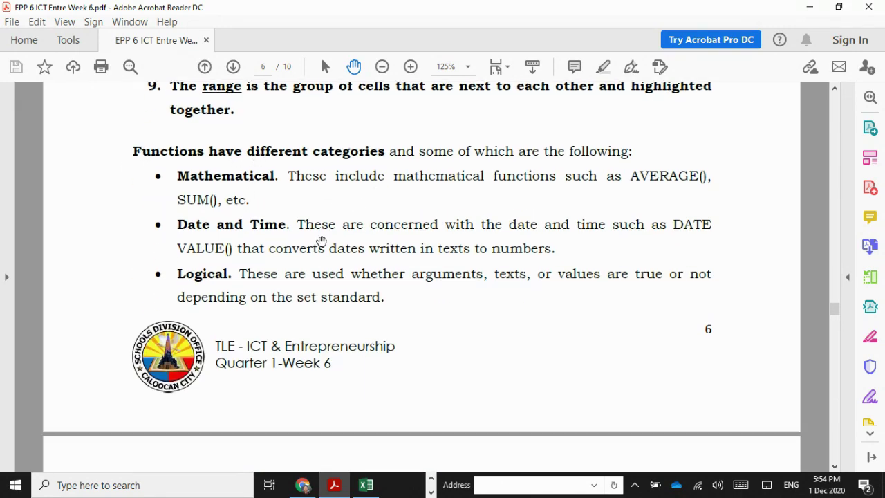
{"action": "scroll", "coordinate": [315, 233], "scroll_direction": "down", "scroll_amount": 12}
{"action": "scroll", "coordinate": [312, 226], "scroll_direction": "down", "scroll_amount": 5}
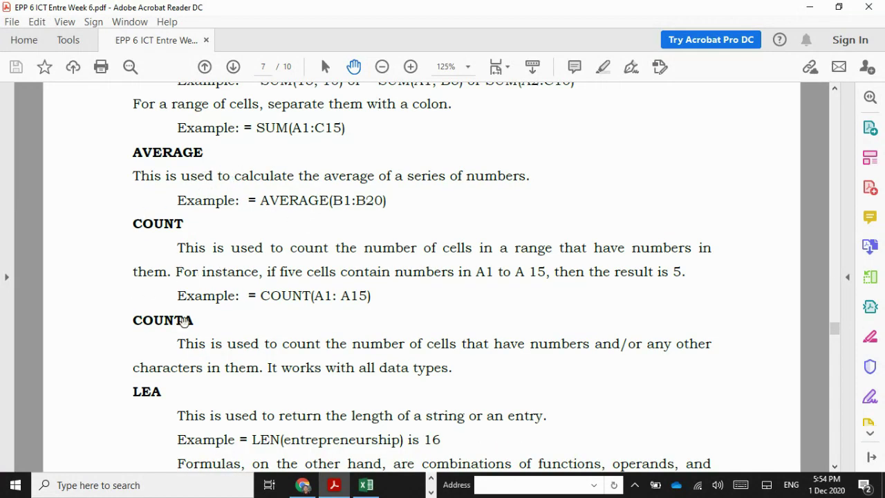
{"action": "scroll", "coordinate": [207, 317], "scroll_direction": "down", "scroll_amount": 4}
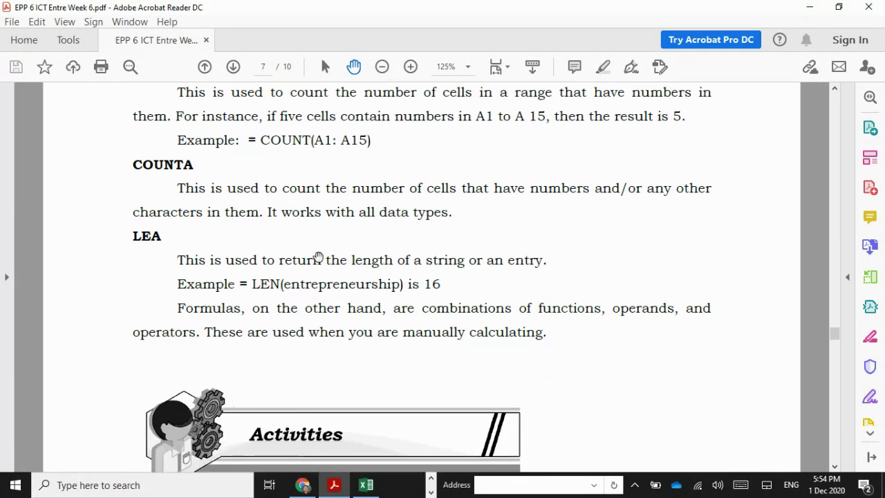
{"action": "scroll", "coordinate": [315, 254], "scroll_direction": "down", "scroll_amount": 6}
{"action": "scroll", "coordinate": [318, 255], "scroll_direction": "down", "scroll_amount": 8}
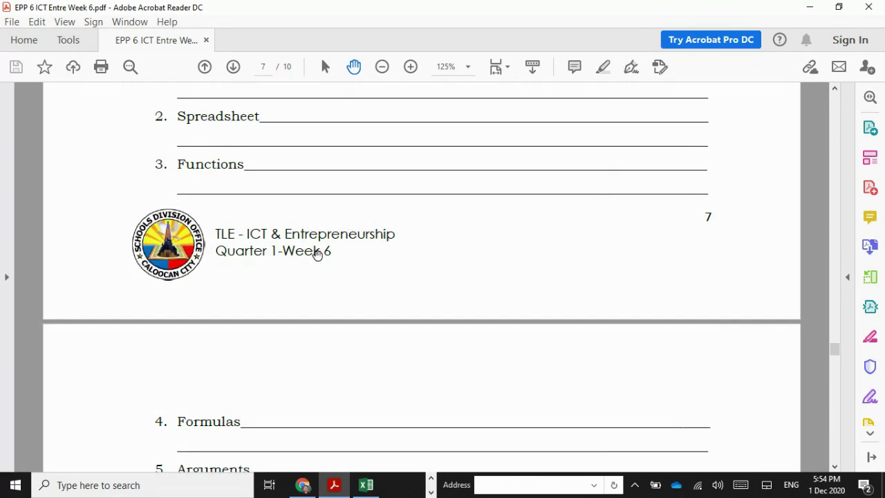
{"action": "scroll", "coordinate": [318, 255], "scroll_direction": "up", "scroll_amount": 2}
{"action": "scroll", "coordinate": [318, 255], "scroll_direction": "down", "scroll_amount": 5}
{"action": "scroll", "coordinate": [317, 254], "scroll_direction": "down", "scroll_amount": 16}
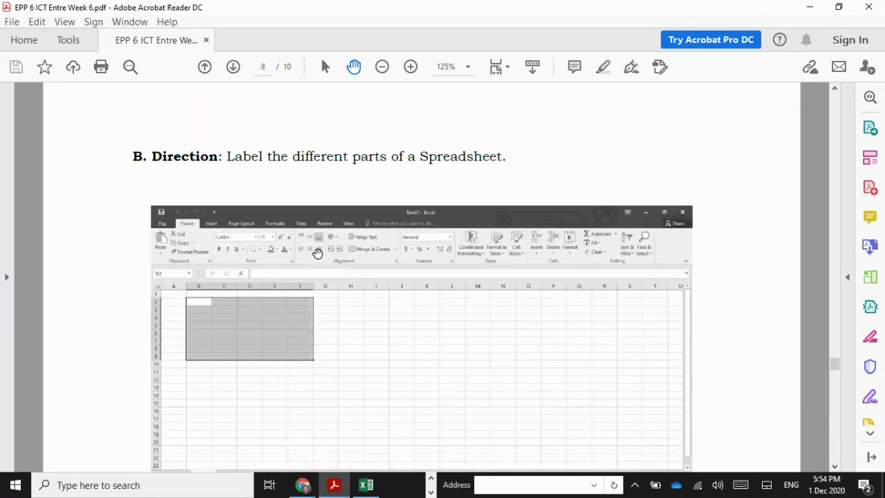
Scroll past the Remember section to page 9's Expenses table and Post Test, then back up
{"action": "scroll", "coordinate": [316, 252], "scroll_direction": "up", "scroll_amount": 8}
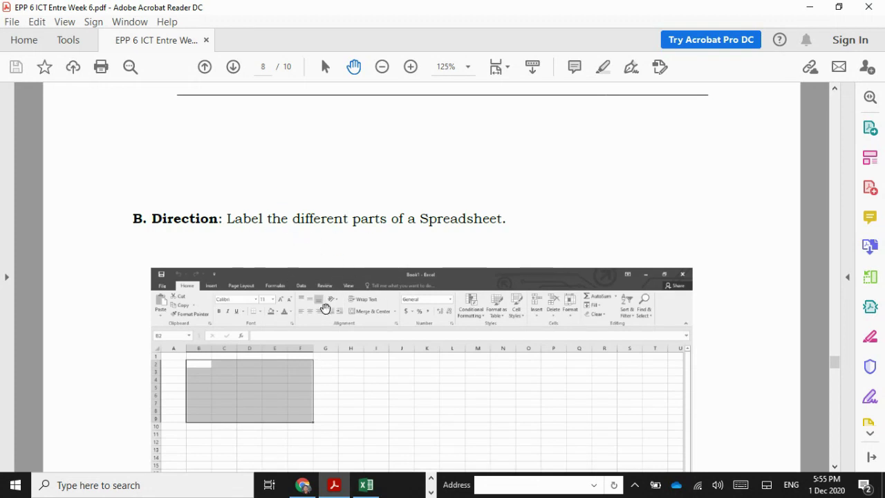
{"action": "scroll", "coordinate": [304, 302], "scroll_direction": "down", "scroll_amount": 7}
{"action": "scroll", "coordinate": [304, 301], "scroll_direction": "up", "scroll_amount": 5}
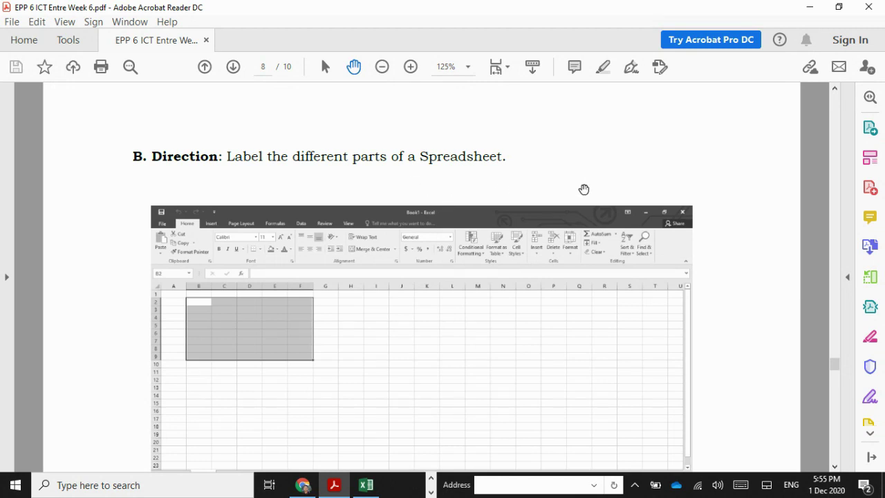
{"action": "scroll", "coordinate": [409, 255], "scroll_direction": "down", "scroll_amount": 3}
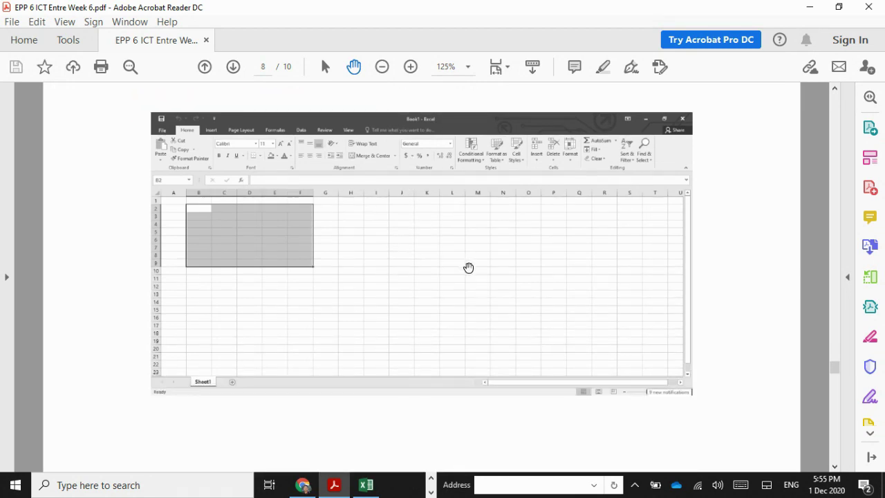
{"action": "scroll", "coordinate": [452, 348], "scroll_direction": "down", "scroll_amount": 8}
{"action": "scroll", "coordinate": [389, 326], "scroll_direction": "down", "scroll_amount": 18}
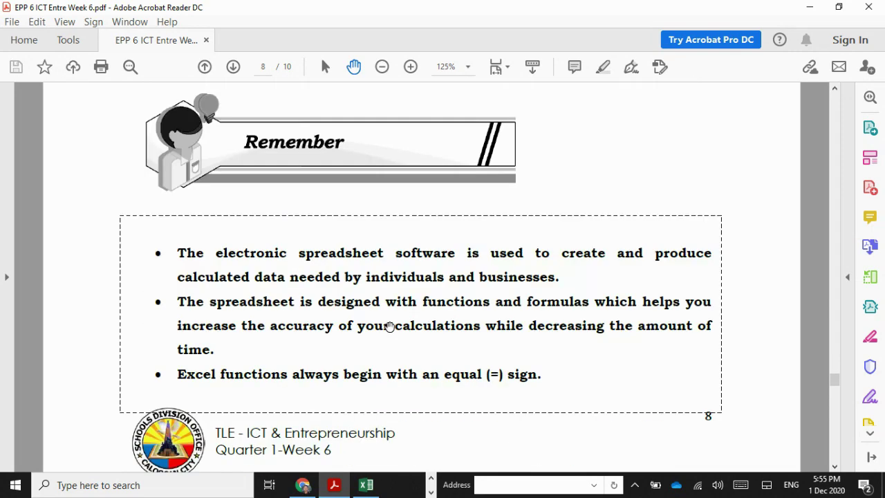
{"action": "scroll", "coordinate": [389, 326], "scroll_direction": "down", "scroll_amount": 6}
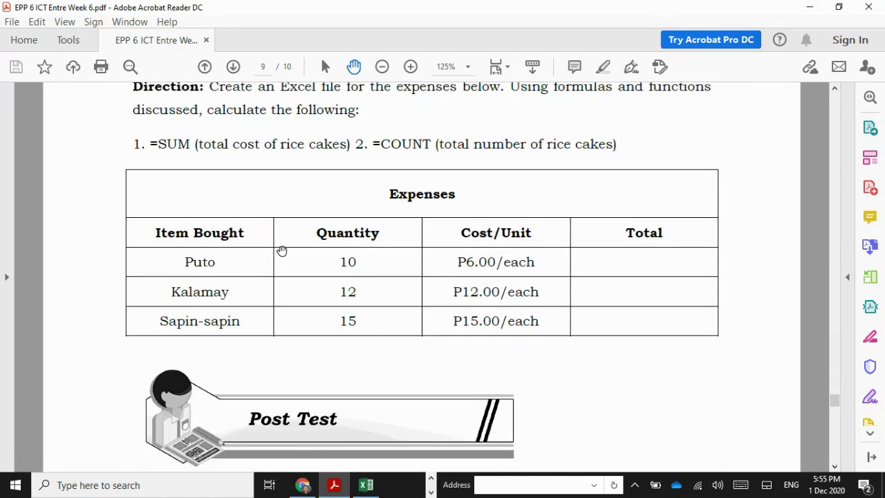
{"action": "scroll", "coordinate": [178, 221], "scroll_direction": "up", "scroll_amount": 2}
{"action": "scroll", "coordinate": [178, 222], "scroll_direction": "up", "scroll_amount": 1}
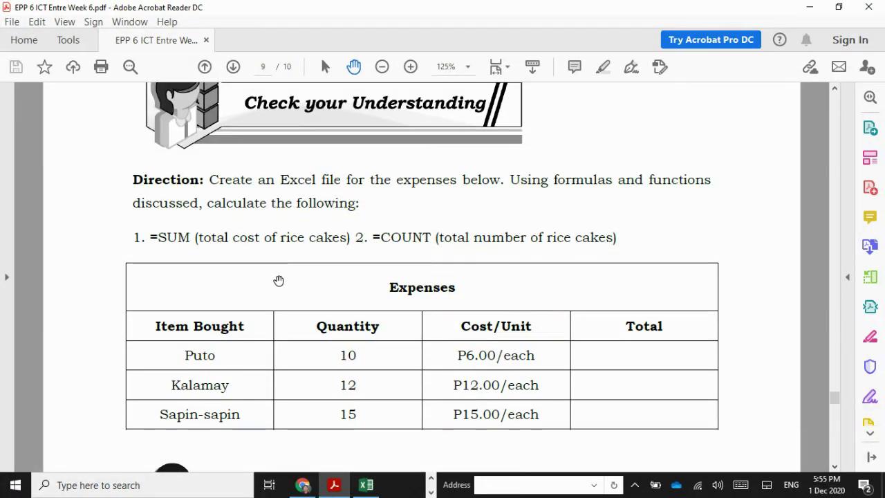
{"action": "scroll", "coordinate": [279, 280], "scroll_direction": "down", "scroll_amount": 18}
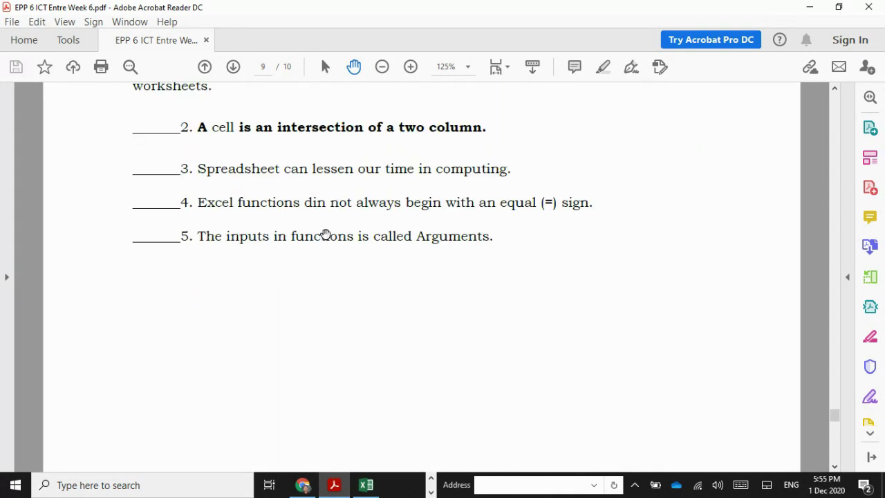
{"action": "scroll", "coordinate": [322, 241], "scroll_direction": "up", "scroll_amount": 12}
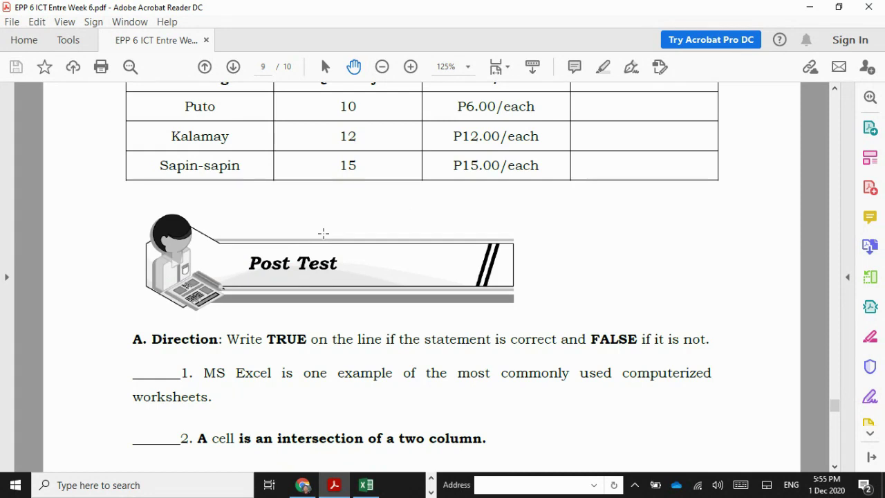
{"action": "scroll", "coordinate": [322, 233], "scroll_direction": "up", "scroll_amount": 6}
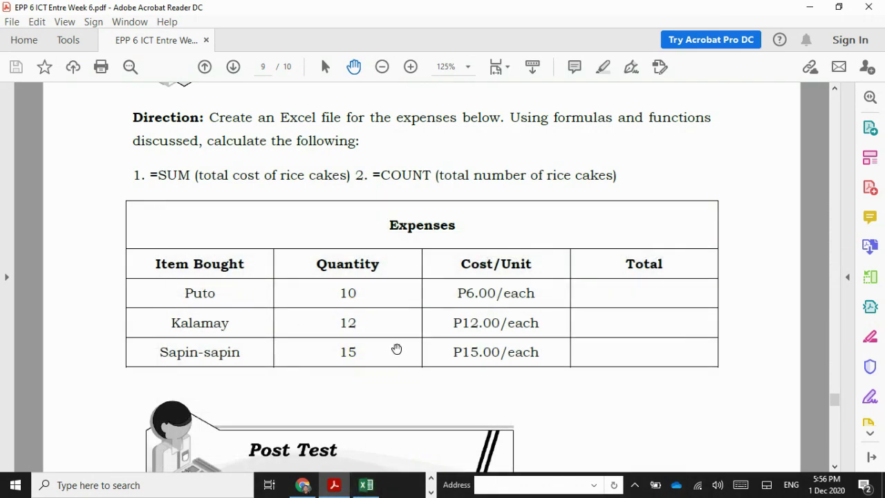
Search Windows for 'excel' and launch Excel 2016
{"action": "left_click", "coordinate": [49, 484]}
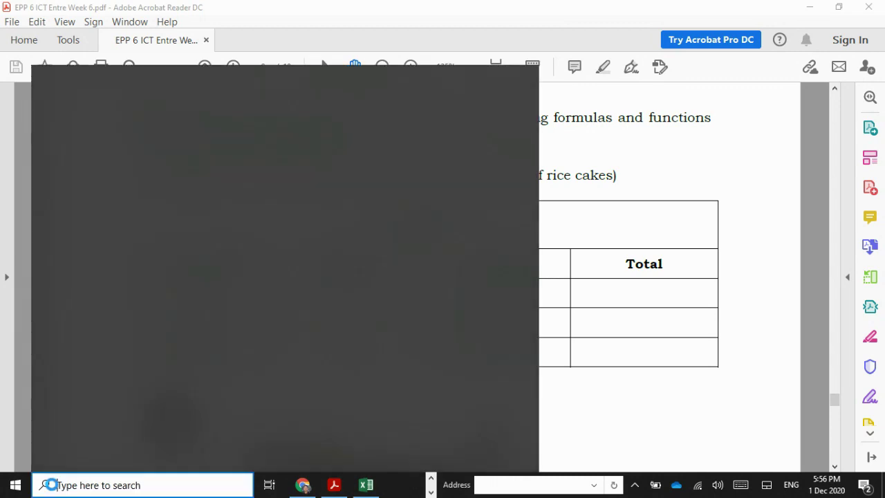
{"action": "type", "text": "exce"}
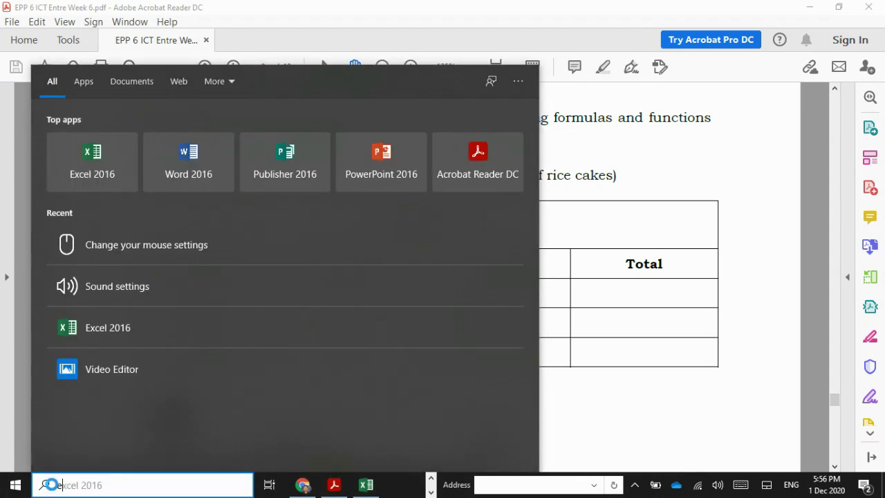
{"action": "type", "text": "l"}
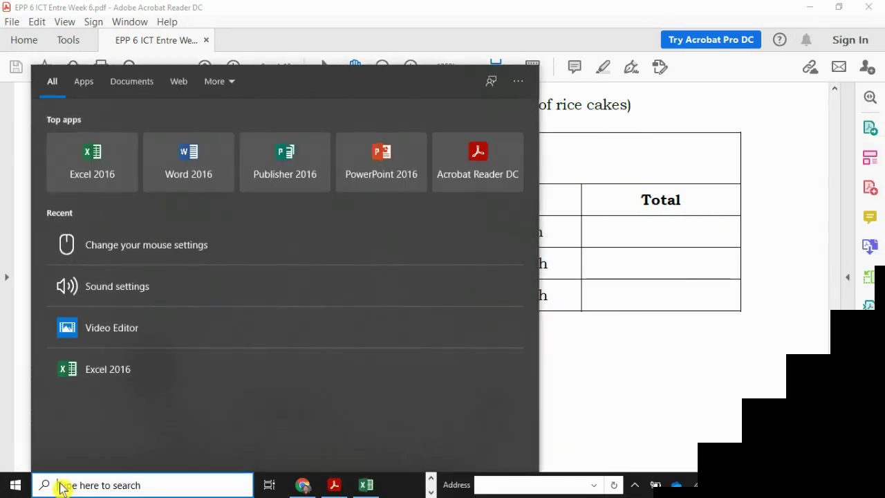
{"action": "left_click", "coordinate": [122, 144]}
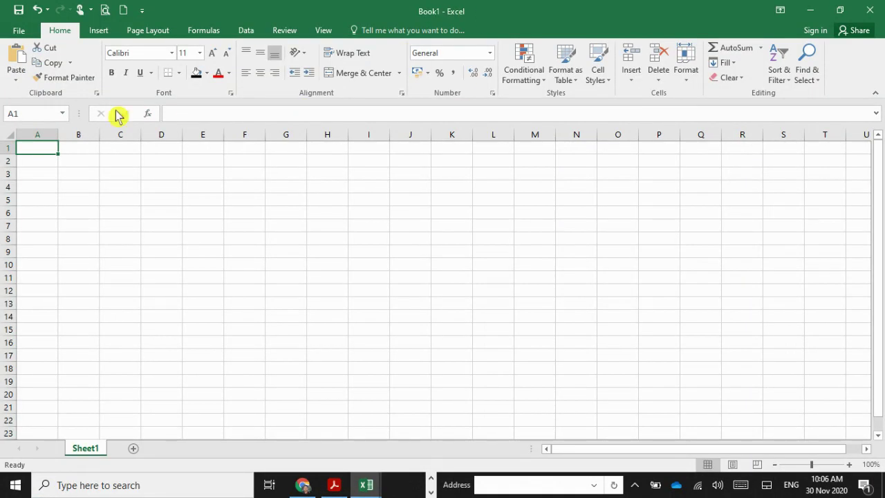
Save the workbook to Documents as 'Excel Activity 1 & 2'
{"action": "left_click", "coordinate": [21, 31]}
{"action": "left_click", "coordinate": [33, 160]}
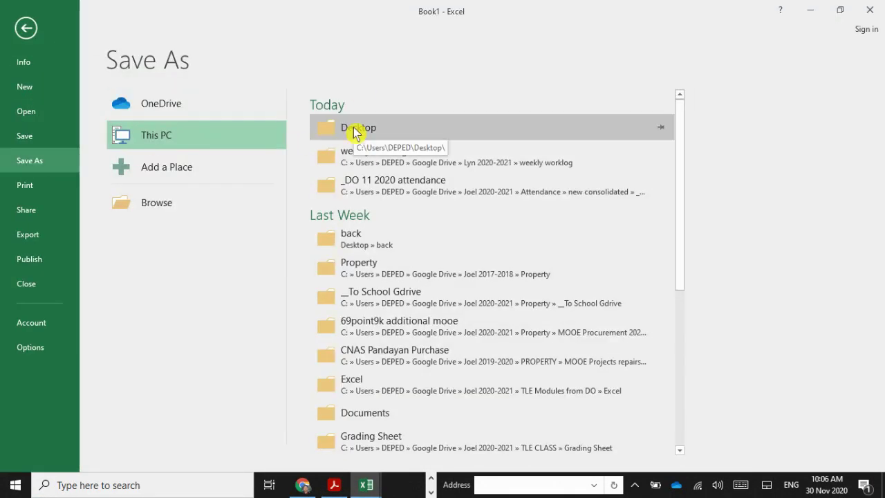
{"action": "left_click", "coordinate": [177, 205]}
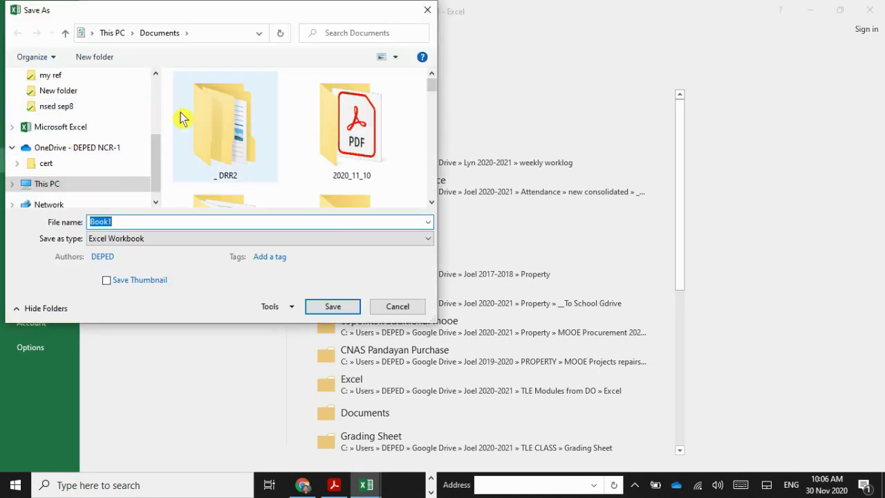
{"action": "left_click_drag", "start_coordinate": [161, 157], "coordinate": [170, 123]}
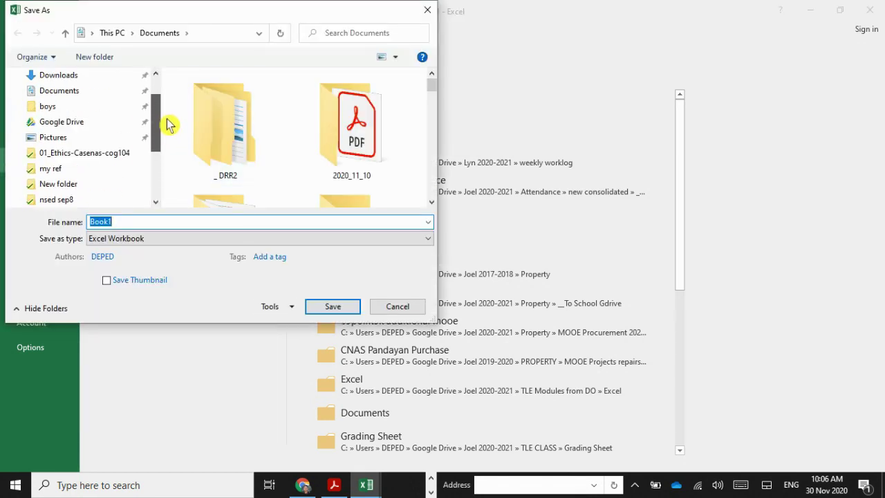
{"action": "left_click", "coordinate": [62, 91]}
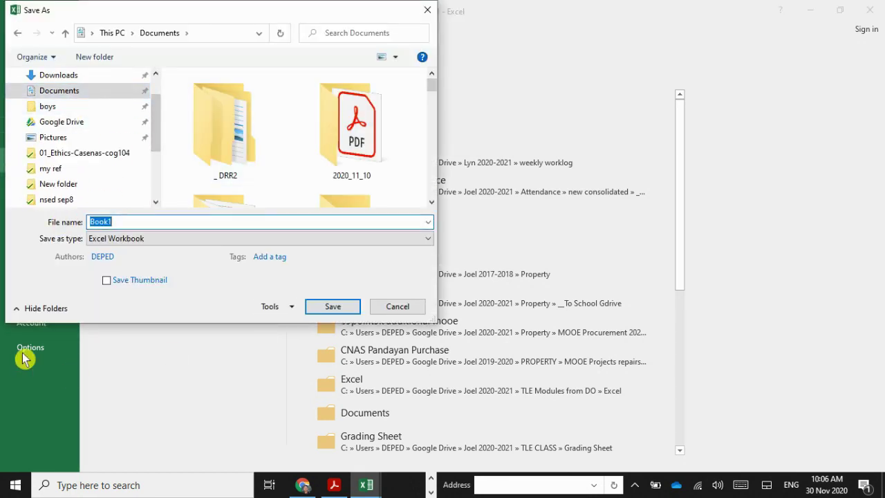
{"action": "type", "text": "Excel Activity 1 & 2"}
{"action": "left_click", "coordinate": [325, 308]}
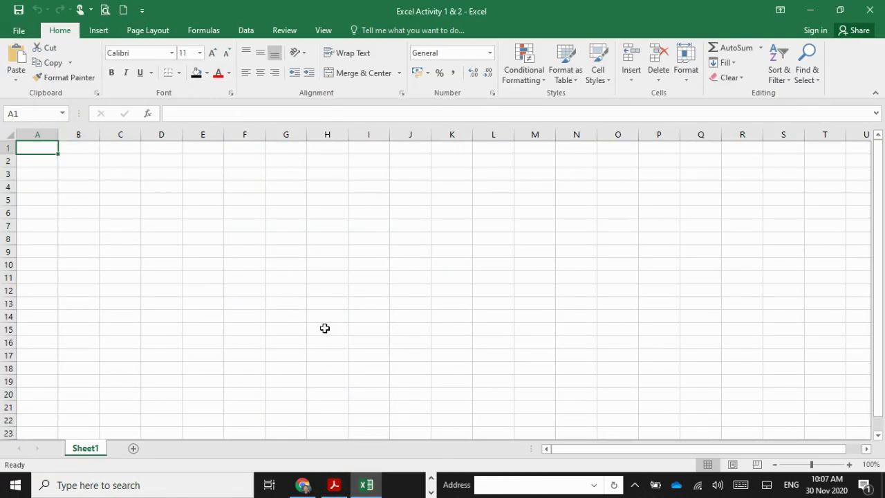
Apply All Borders to A2:D7 and widen columns C and D
{"action": "left_click", "coordinate": [41, 161]}
{"action": "left_click_drag", "start_coordinate": [29, 160], "coordinate": [166, 226]}
{"action": "left_click", "coordinate": [178, 73]}
{"action": "left_click", "coordinate": [174, 181]}
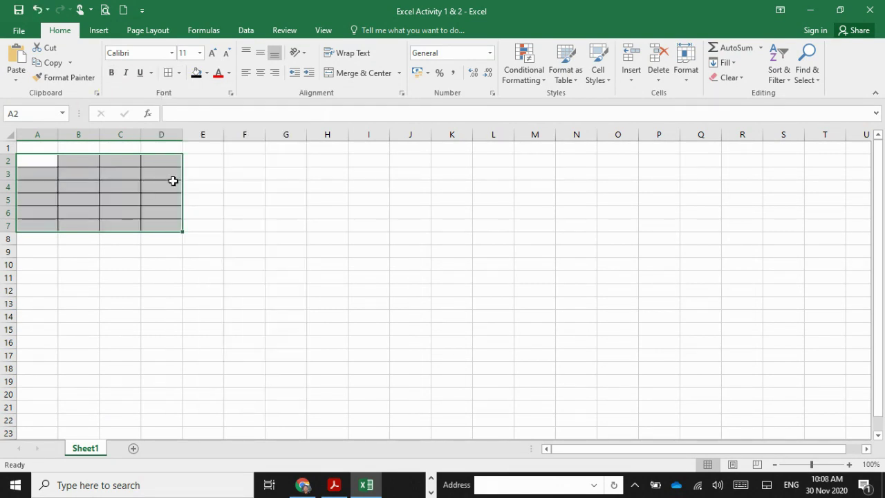
{"action": "left_click_drag", "start_coordinate": [182, 134], "coordinate": [236, 135]}
{"action": "left_click_drag", "start_coordinate": [141, 134], "coordinate": [199, 135]}
Widen columns A and B, then merge A2:D2 and enter the title EXPENSES
{"action": "left_click_drag", "start_coordinate": [99, 134], "coordinate": [154, 135]}
{"action": "left_click_drag", "start_coordinate": [58, 135], "coordinate": [118, 134]}
{"action": "left_click", "coordinate": [363, 264]}
{"action": "left_click_drag", "start_coordinate": [62, 160], "coordinate": [362, 161]}
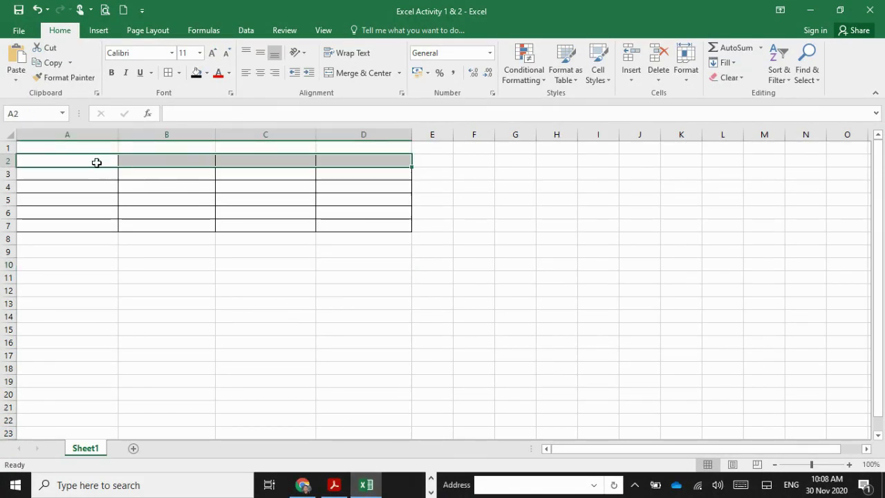
{"action": "left_click_drag", "start_coordinate": [94, 161], "coordinate": [352, 161]}
{"action": "left_click", "coordinate": [362, 76]}
{"action": "type", "text": "EXPENSES"}
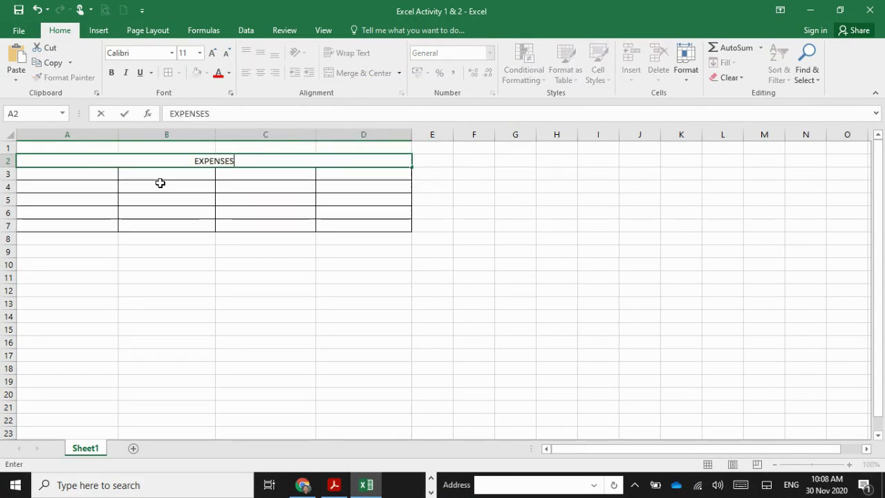
{"action": "key", "text": "Return"}
Enter the headings ITEMS BOUGHT, QUANTITY, COST/UNIT and TOTAL in A3:D3
{"action": "type", "text": "ITEMS BOUGHT"}
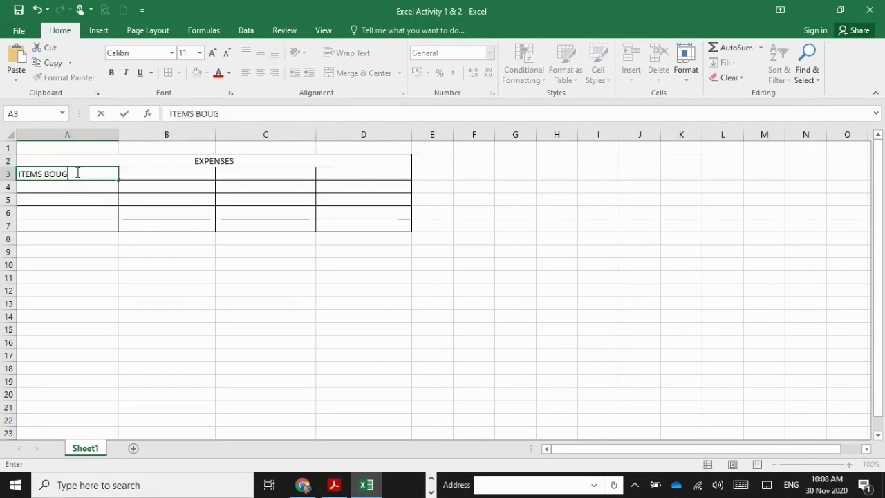
{"action": "left_click", "coordinate": [152, 173]}
{"action": "type", "text": "QUANTITY"}
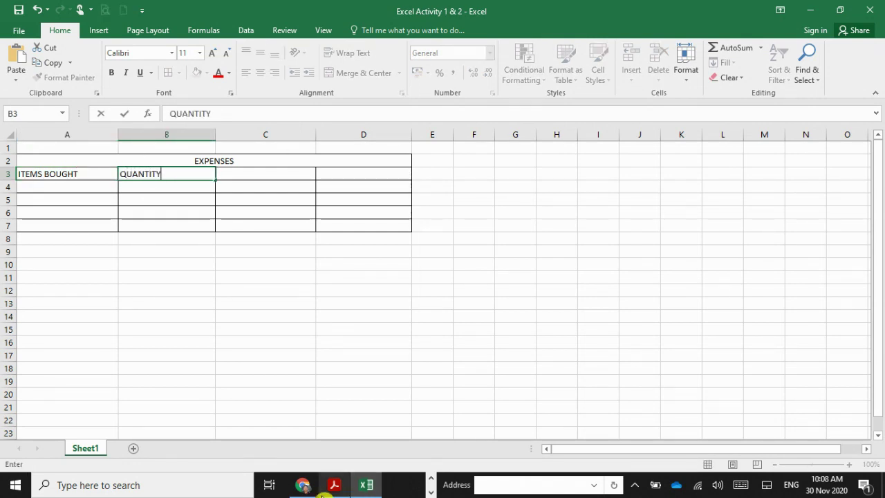
{"action": "left_click", "coordinate": [249, 173]}
{"action": "type", "text": "COST/UNIT"}
{"action": "left_click", "coordinate": [341, 173]}
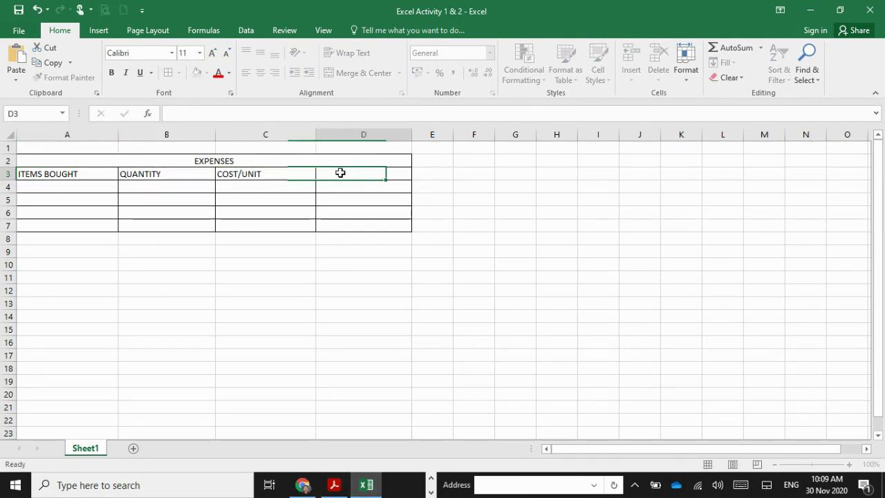
{"action": "type", "text": "TOTAL"}
{"action": "left_click", "coordinate": [65, 187]}
List the items Puto, Kalamay and Sapin-sapin in A4:A6
{"action": "type", "text": "P"}
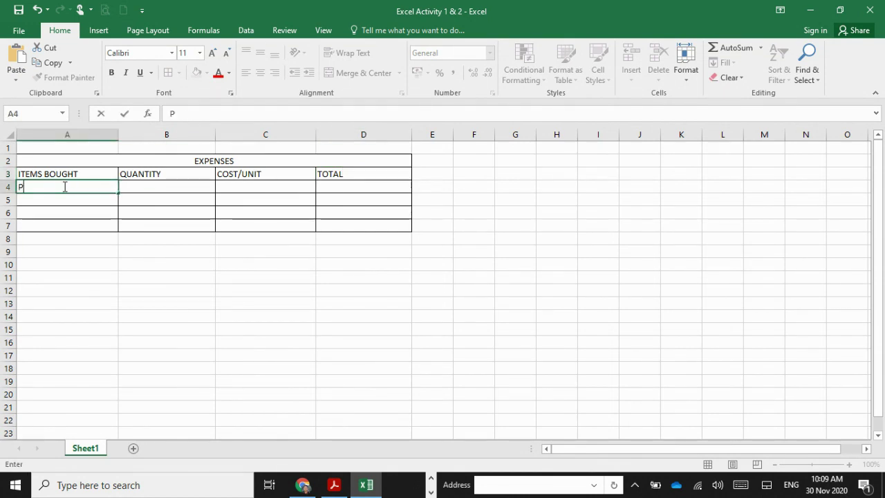
{"action": "type", "text": "uto"}
{"action": "key", "text": "Return"}
{"action": "type", "text": "Kalamay"}
{"action": "key", "text": "Return"}
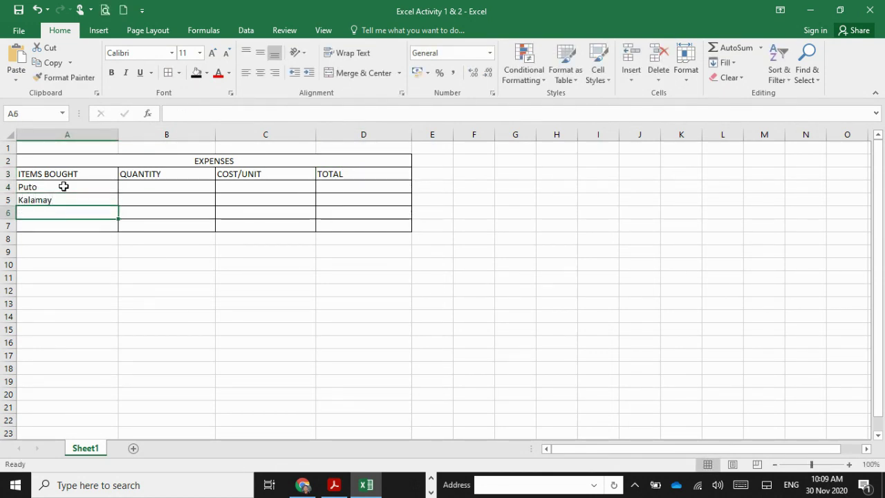
{"action": "type", "text": "Sapin-sapin"}
{"action": "left_click", "coordinate": [87, 254]}
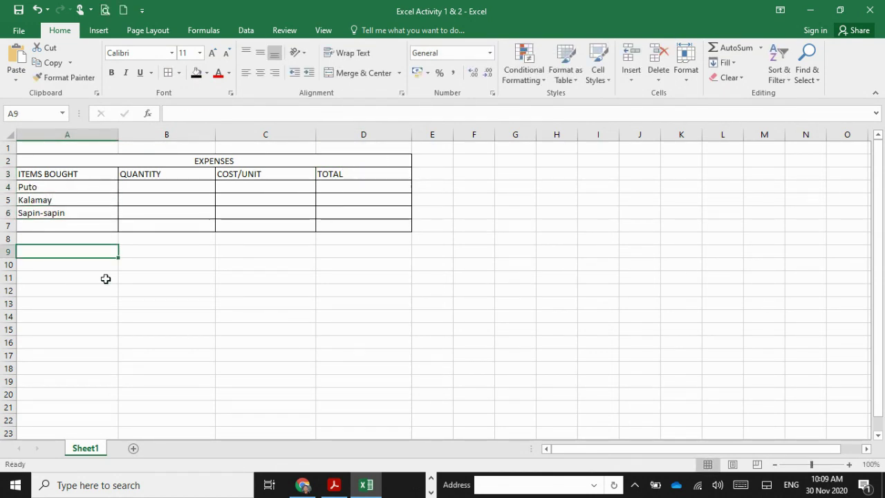
Enter the quantities 10, 12 and 15 in B4:B6
{"action": "left_click", "coordinate": [150, 186]}
{"action": "type", "text": "10"}
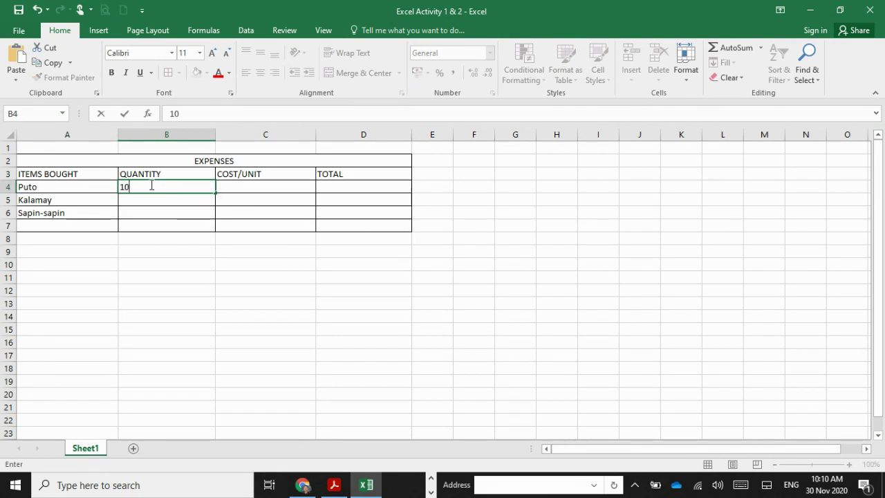
{"action": "key", "text": "Return"}
{"action": "type", "text": "12"}
{"action": "key", "text": "Return"}
{"action": "type", "text": "15"}
Enter the costs per unit 6, 12 and 15 in C4:C6
{"action": "key", "text": "Return"}
{"action": "left_click", "coordinate": [255, 186]}
{"action": "type", "text": "6"}
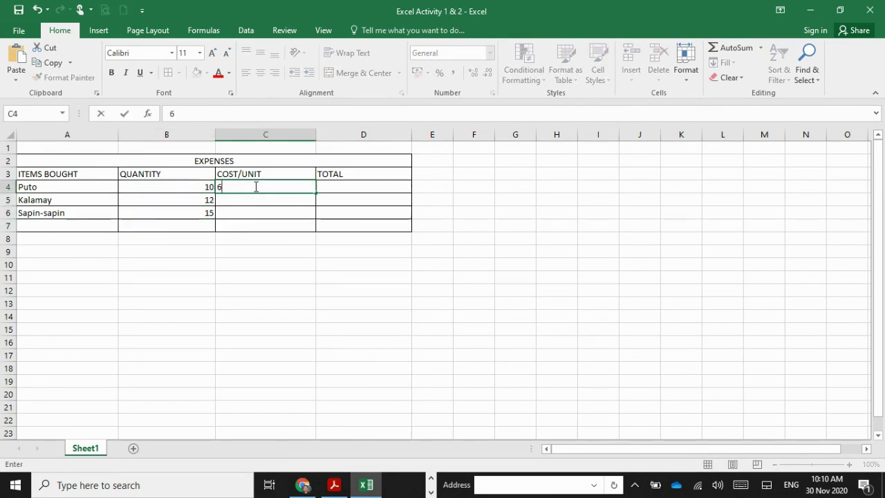
{"action": "key", "text": "Return"}
{"action": "type", "text": "12"}
{"action": "key", "text": "Return"}
{"action": "type", "text": "15"}
{"action": "key", "text": "Return"}
{"action": "left_click", "coordinate": [348, 268]}
Format the cost and total cells C4:D6 as peso (₱) currency
{"action": "left_click_drag", "start_coordinate": [274, 191], "coordinate": [353, 216]}
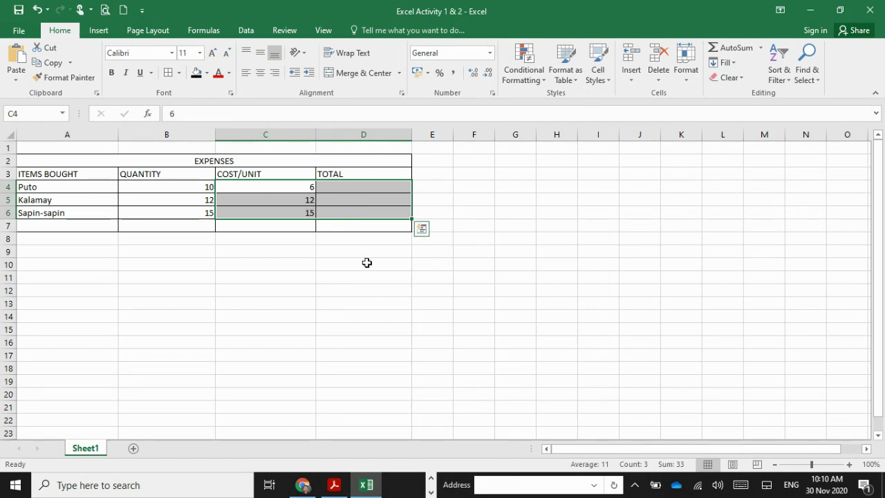
{"action": "right_click", "coordinate": [351, 216]}
{"action": "left_click", "coordinate": [396, 413]}
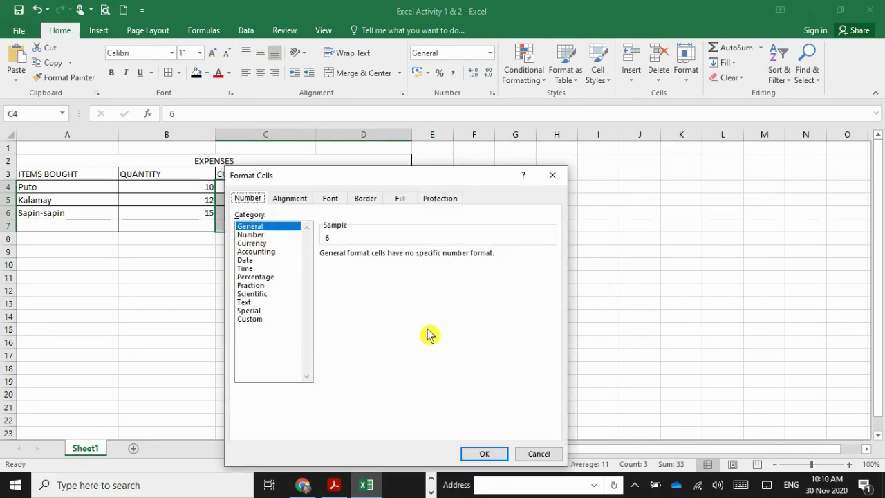
{"action": "left_click", "coordinate": [253, 243]}
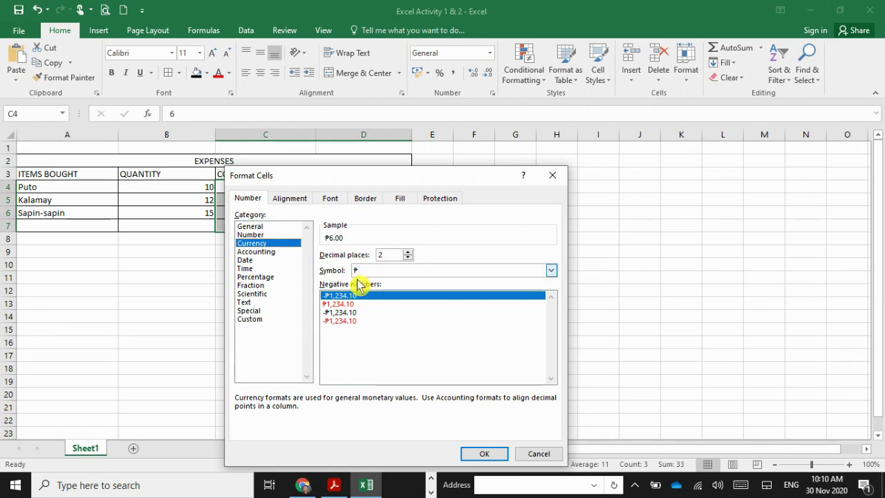
{"action": "left_click", "coordinate": [484, 453]}
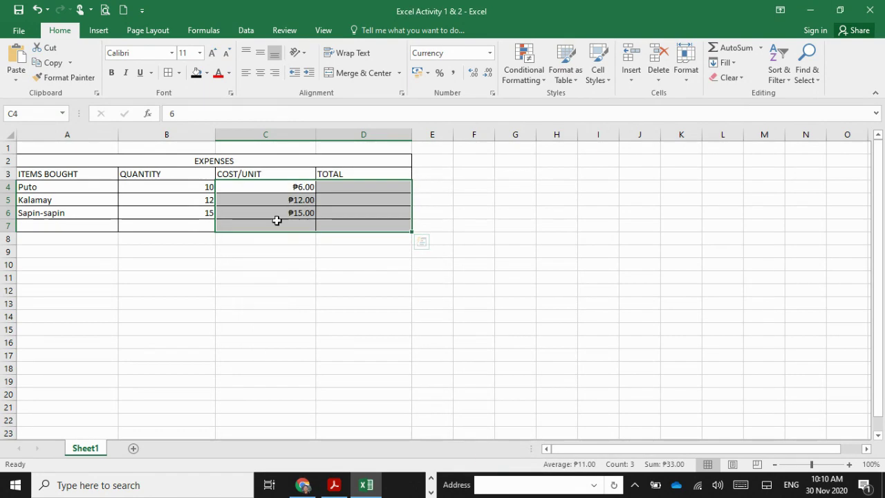
{"action": "left_click", "coordinate": [370, 285]}
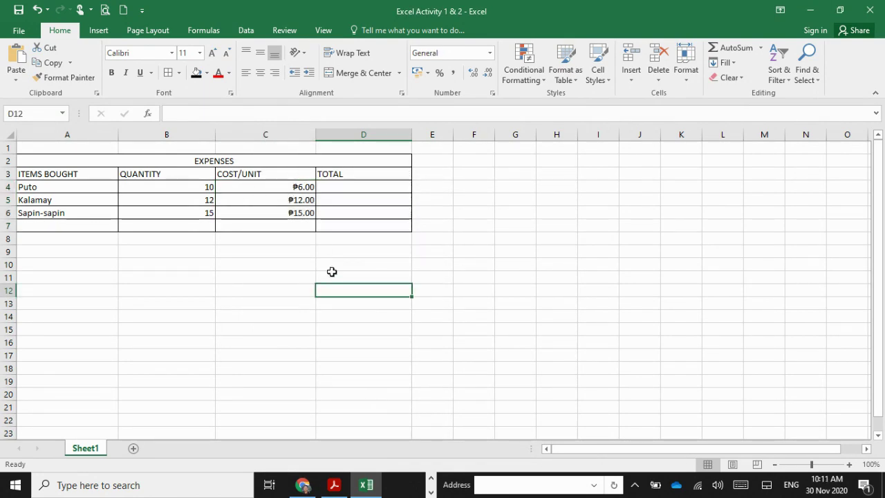
{"action": "left_click_drag", "start_coordinate": [31, 159], "coordinate": [338, 228]}
Enlarge the table text to size 22 and widen column A
{"action": "left_click", "coordinate": [212, 53]}
{"action": "left_click", "coordinate": [212, 53]}
{"action": "left_click", "coordinate": [212, 53]}
{"action": "left_click", "coordinate": [212, 53]}
{"action": "left_click", "coordinate": [212, 53]}
{"action": "left_click", "coordinate": [212, 54]}
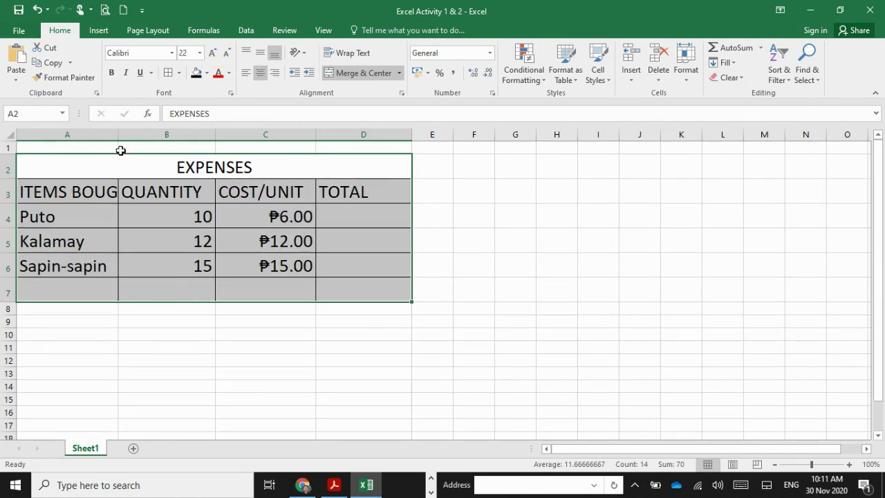
{"action": "left_click_drag", "start_coordinate": [119, 134], "coordinate": [155, 134]}
Fill the header row A3:D3 dark green with bold white text
{"action": "left_click_drag", "start_coordinate": [42, 191], "coordinate": [407, 192]}
{"action": "left_click", "coordinate": [206, 72]}
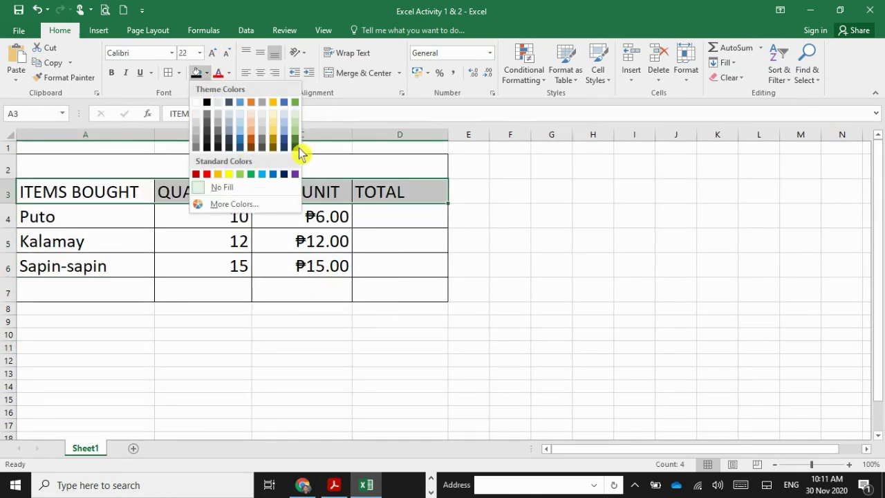
{"action": "left_click", "coordinate": [296, 145]}
{"action": "left_click", "coordinate": [229, 73]}
{"action": "left_click", "coordinate": [221, 117]}
{"action": "left_click", "coordinate": [112, 72]}
{"action": "left_click", "coordinate": [272, 357]}
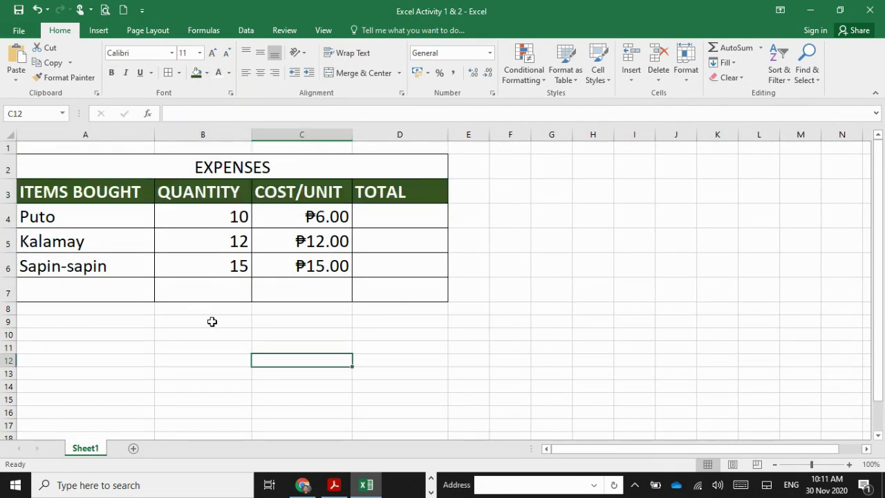
Widen column D and fill the TOTAL cells D4:D6 yellow
{"action": "left_click_drag", "start_coordinate": [443, 139], "coordinate": [518, 140]}
{"action": "left_click_drag", "start_coordinate": [380, 221], "coordinate": [397, 267]}
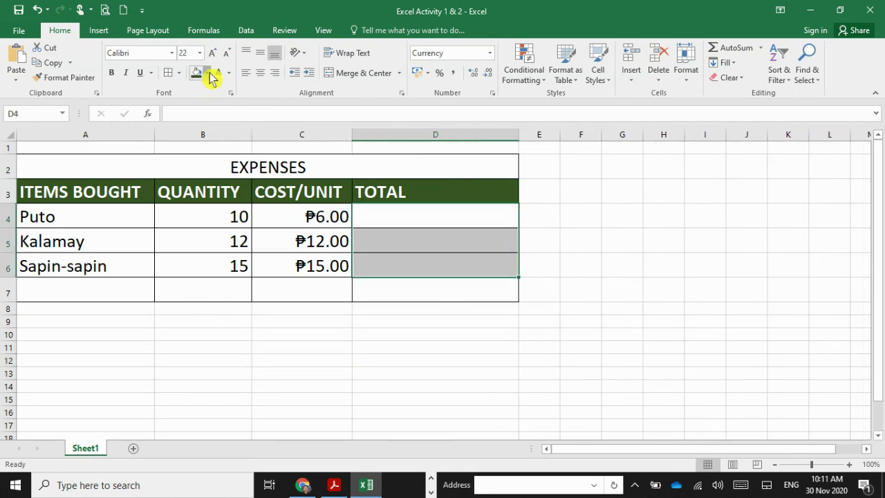
{"action": "left_click", "coordinate": [206, 72]}
{"action": "left_click", "coordinate": [228, 173]}
{"action": "left_click", "coordinate": [413, 374]}
{"action": "left_click", "coordinate": [410, 212]}
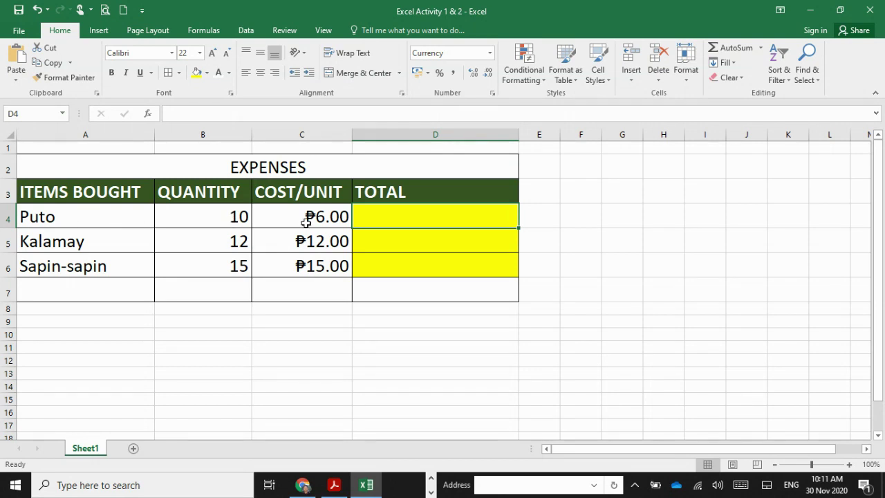
{"action": "left_click", "coordinate": [258, 216]}
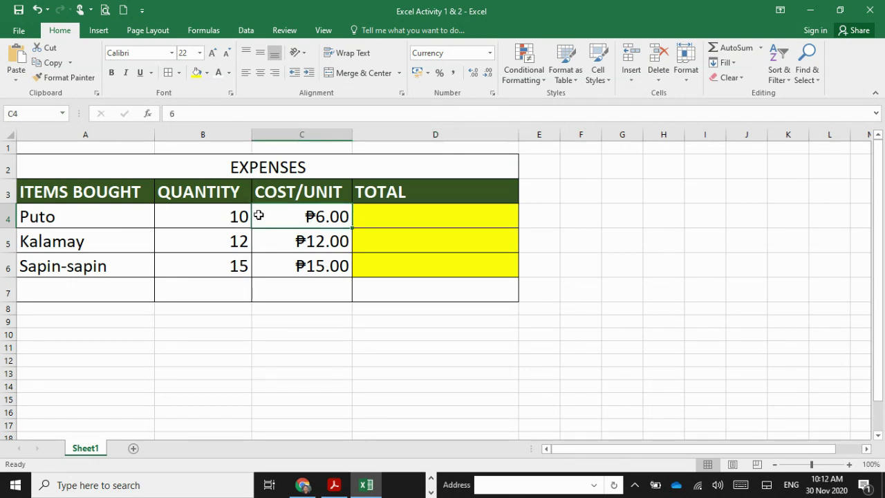
Enter =b4*c4 in D4 and label C7 'TOTAL COST'
{"action": "left_click", "coordinate": [383, 217]}
{"action": "type", "text": "="}
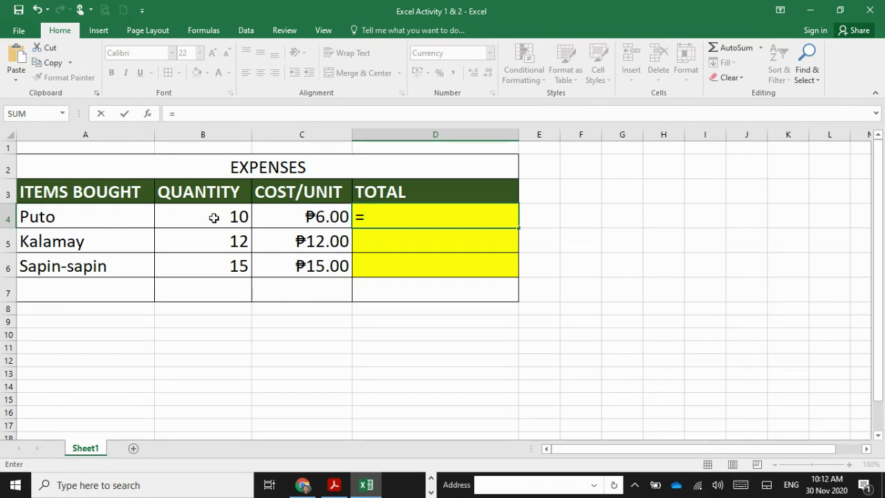
{"action": "type", "text": "b4"}
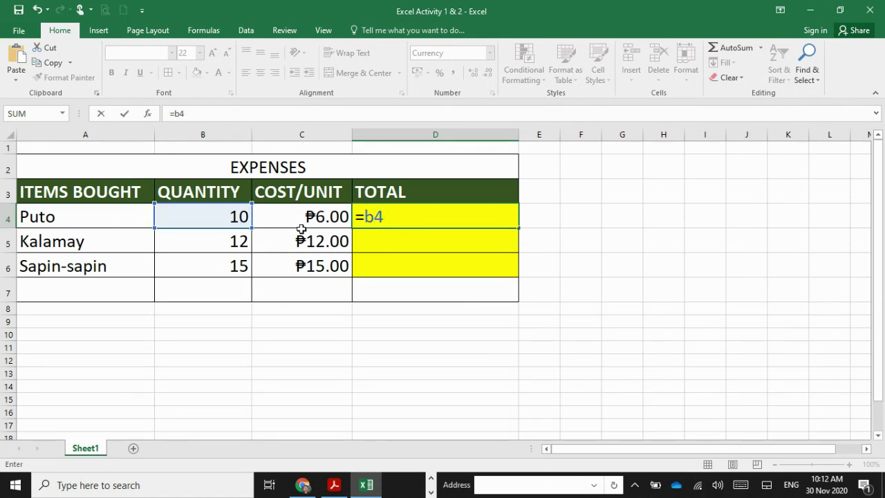
{"action": "type", "text": "*"}
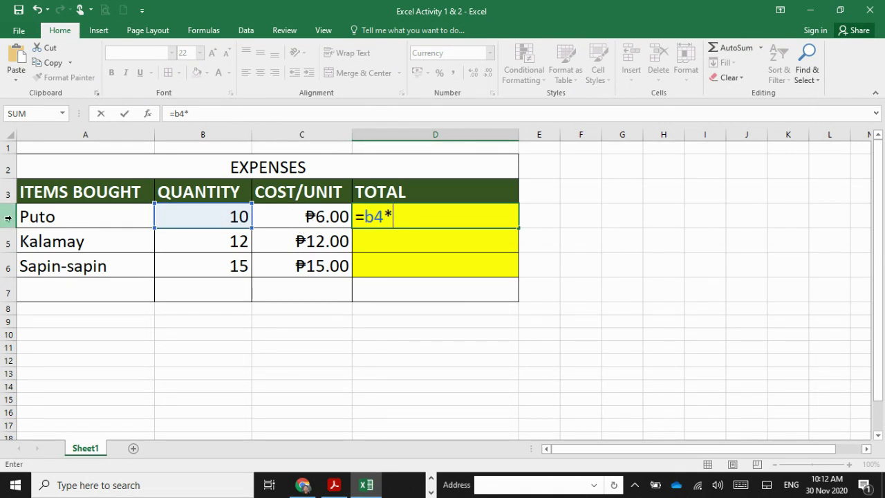
{"action": "type", "text": "c4"}
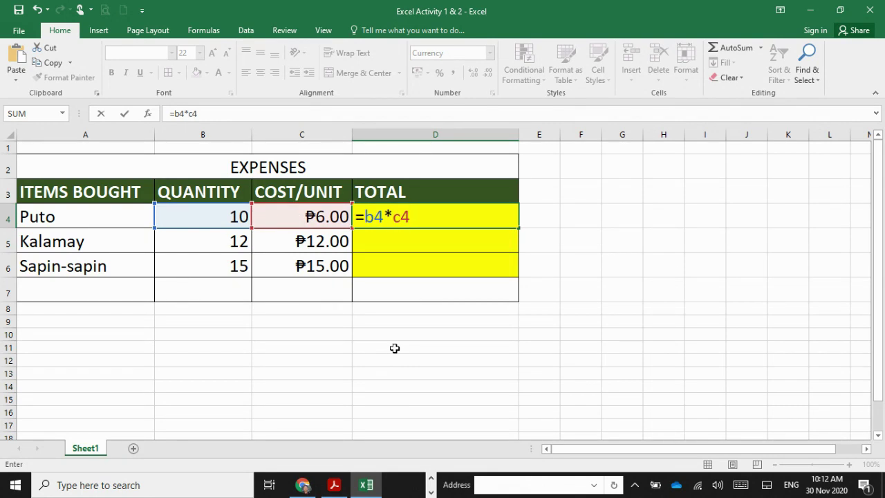
{"action": "key", "text": "Return"}
{"action": "left_click", "coordinate": [438, 289]}
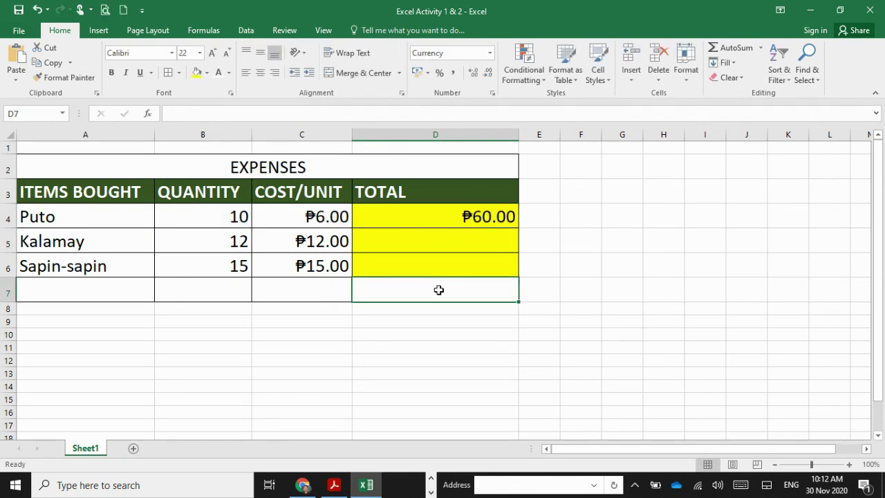
{"action": "left_click", "coordinate": [320, 286]}
{"action": "type", "text": "TOTAL COST"}
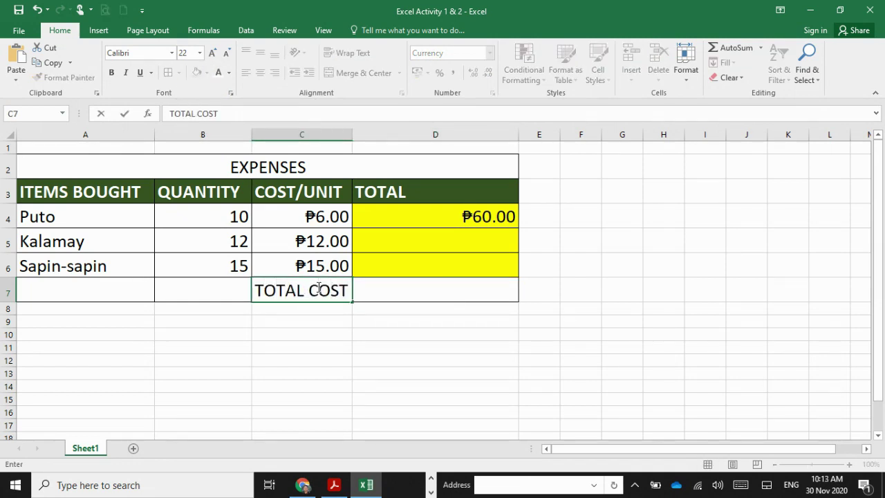
{"action": "left_click", "coordinate": [325, 356]}
Rename the D3 header from TOTAL to SUB-TOTAL
{"action": "left_click", "coordinate": [294, 288]}
{"action": "left_click", "coordinate": [362, 192]}
{"action": "double_click", "coordinate": [361, 192]}
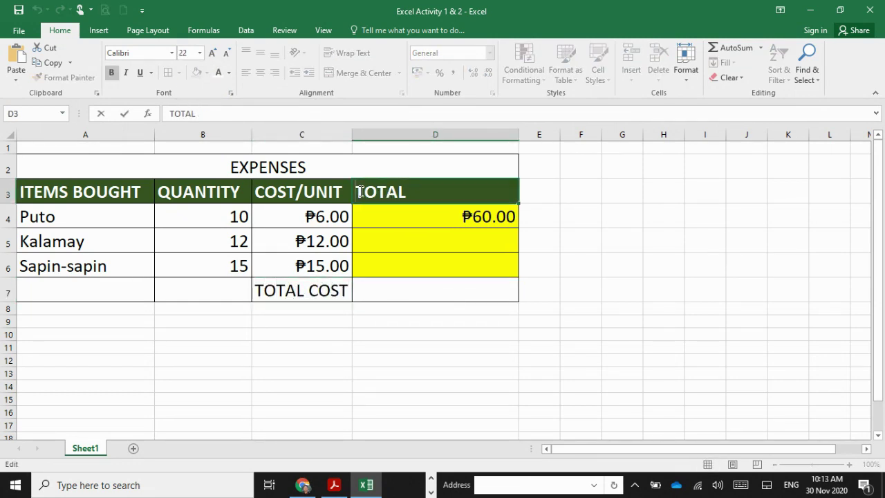
{"action": "type", "text": "SUB-"}
{"action": "left_click", "coordinate": [455, 328]}
Fill the TOTAL COST row C7:D7 light green
{"action": "left_click_drag", "start_coordinate": [325, 293], "coordinate": [436, 290]}
{"action": "left_click", "coordinate": [207, 73]}
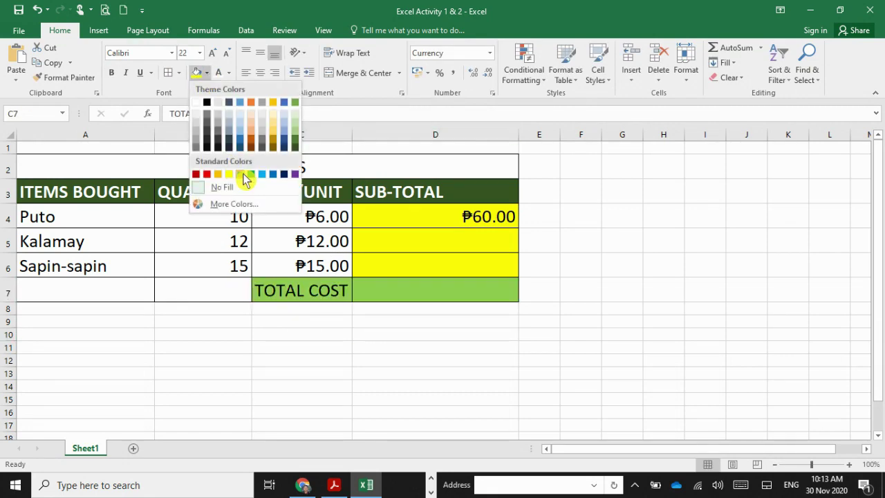
{"action": "left_click", "coordinate": [243, 177]}
{"action": "left_click", "coordinate": [363, 399]}
Copy the subtotal formula down to D5:D6, giving ₱144.00 and ₱225.00
{"action": "left_click", "coordinate": [415, 289]}
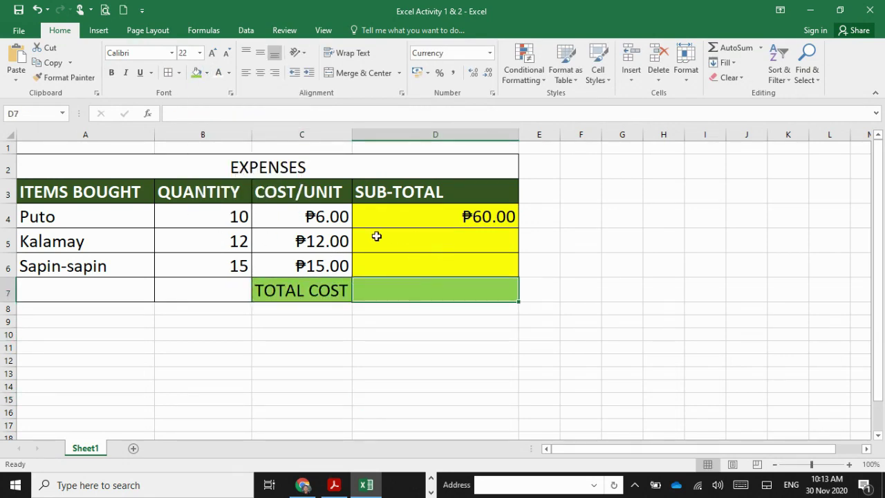
{"action": "left_click", "coordinate": [428, 214]}
{"action": "left_click", "coordinate": [442, 240]}
{"action": "left_click", "coordinate": [438, 262]}
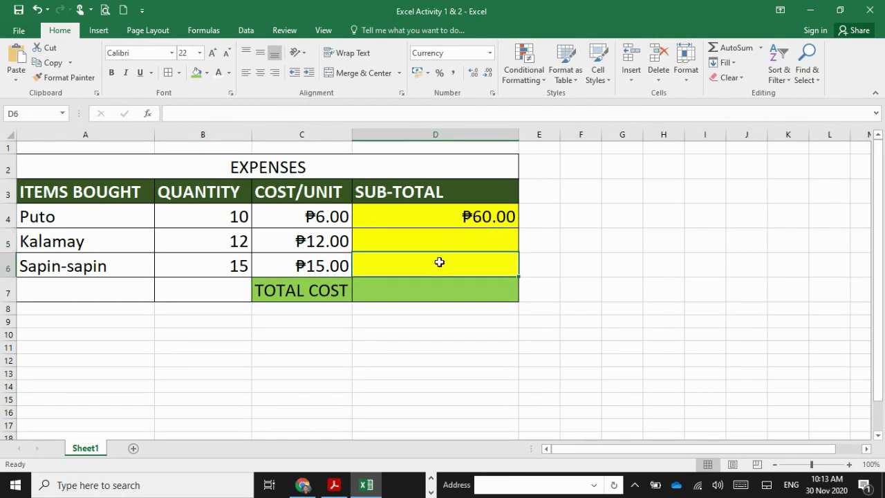
{"action": "left_click", "coordinate": [425, 291]}
{"action": "left_click", "coordinate": [497, 220]}
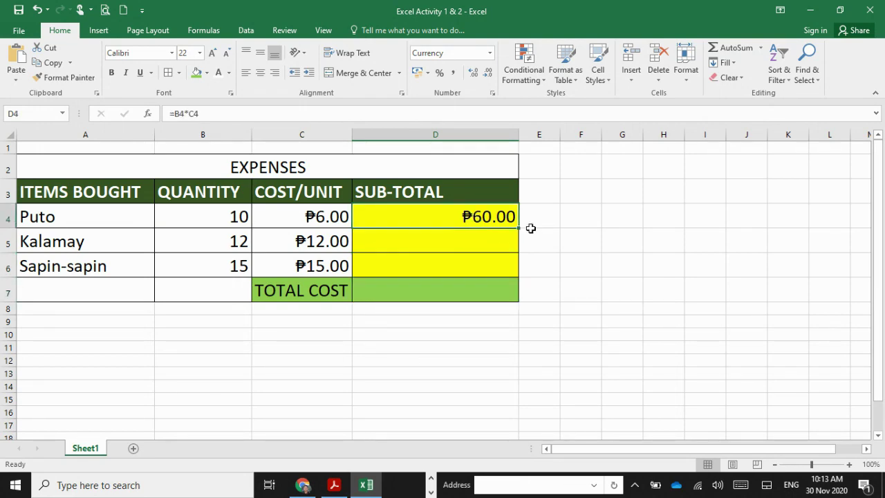
{"action": "left_click_drag", "start_coordinate": [519, 228], "coordinate": [518, 265]}
{"action": "left_click", "coordinate": [429, 288]}
Enter =d4+d5+d6 in D7 for a total cost of ₱429.00
{"action": "type", "text": "=sum("}
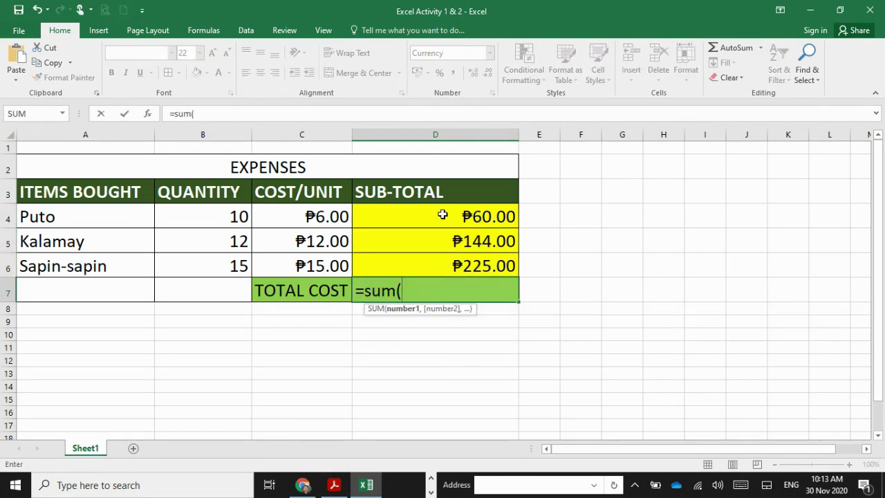
{"action": "key", "text": "BackSpace"}
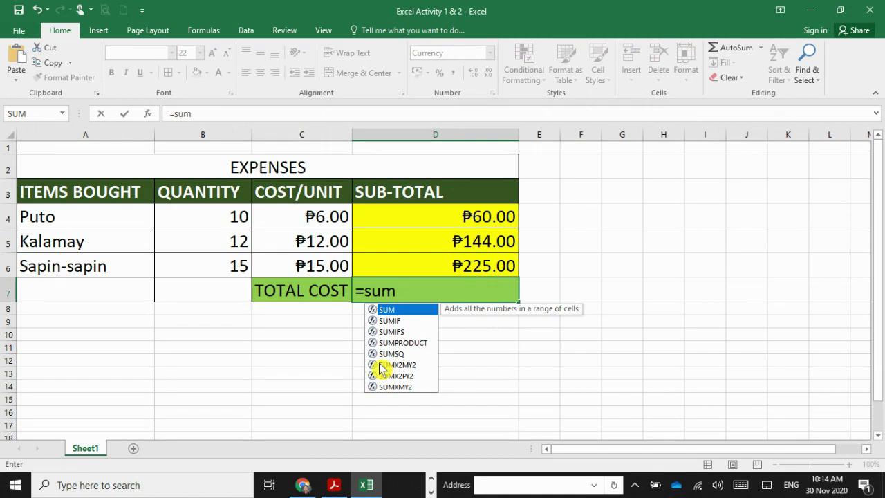
{"action": "key", "text": "BackSpace"}
{"action": "key", "text": "BackSpace"}
{"action": "key", "text": "BackSpace"}
{"action": "type", "text": "d4"}
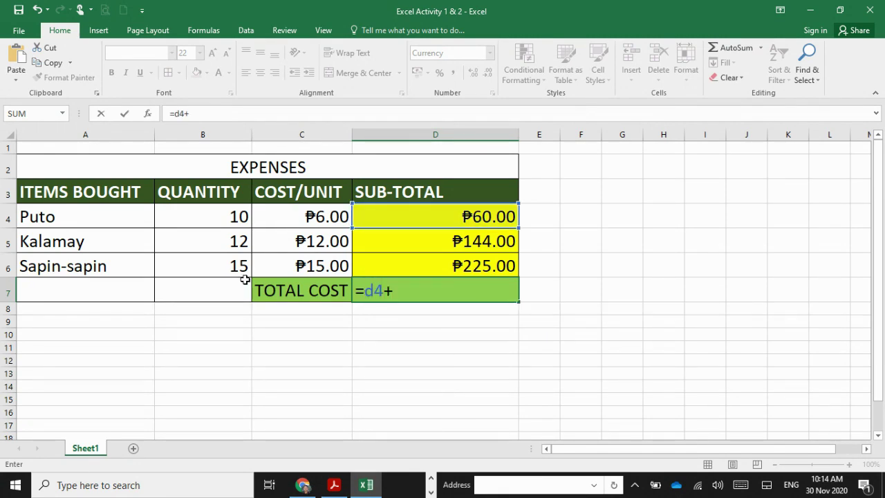
{"action": "type", "text": "+d5+d6"}
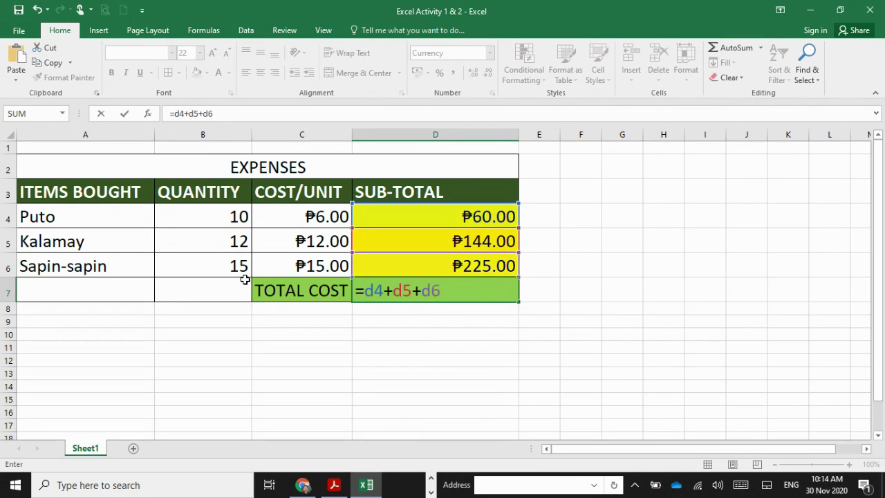
{"action": "key", "text": "Return"}
{"action": "left_click", "coordinate": [429, 216]}
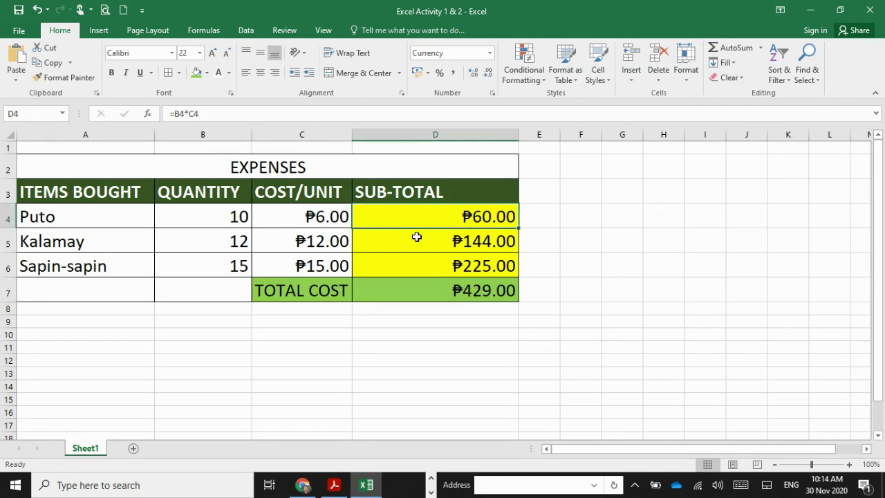
{"action": "left_click", "coordinate": [390, 291]}
Make the total cost red and enlarge the subtotal and total amounts
{"action": "left_click", "coordinate": [400, 335]}
{"action": "left_click", "coordinate": [457, 220]}
{"action": "left_click", "coordinate": [442, 290]}
{"action": "left_click", "coordinate": [228, 73]}
{"action": "left_click", "coordinate": [225, 192]}
{"action": "left_click_drag", "start_coordinate": [443, 216], "coordinate": [446, 283]}
{"action": "left_click", "coordinate": [212, 52]}
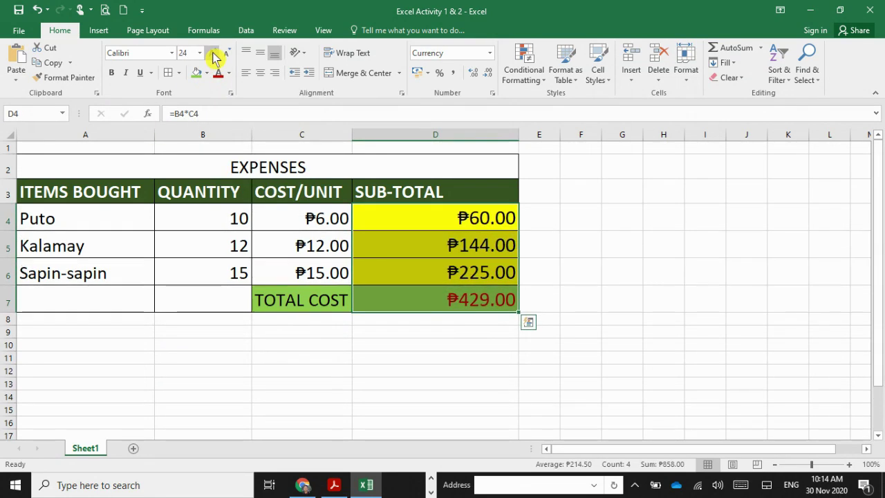
{"action": "left_click", "coordinate": [621, 296]}
Heighten row 1, title A1 'Check your Understanding, module 6, page9', and add Sheet5
{"action": "left_click_drag", "start_coordinate": [9, 153], "coordinate": [8, 163]}
{"action": "left_click", "coordinate": [34, 152]}
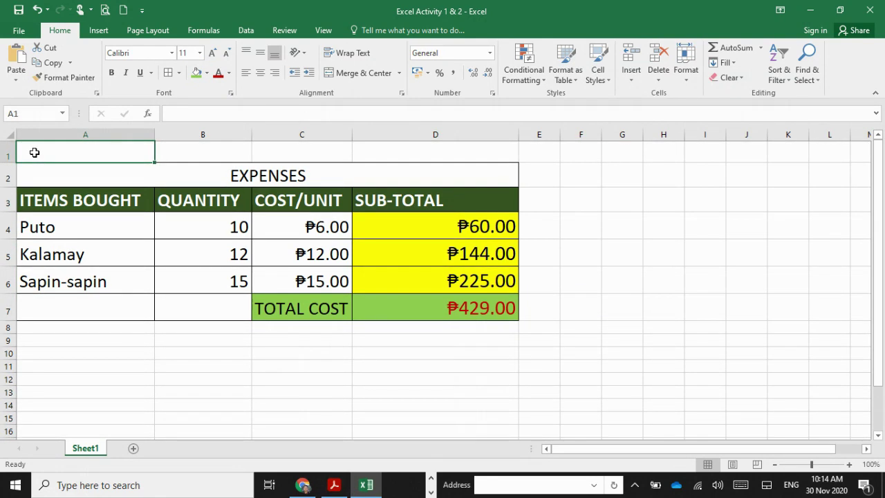
{"action": "type", "text": "Check your Understa"}
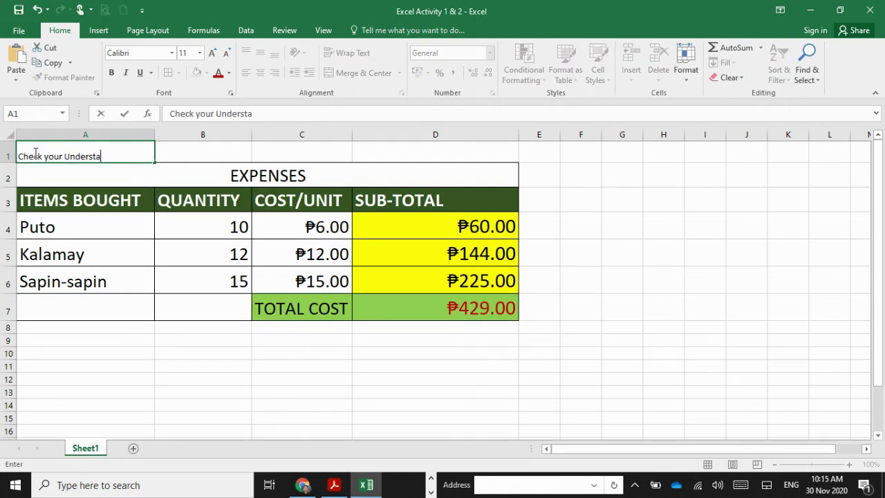
{"action": "type", "text": "nding, module 6, page9"}
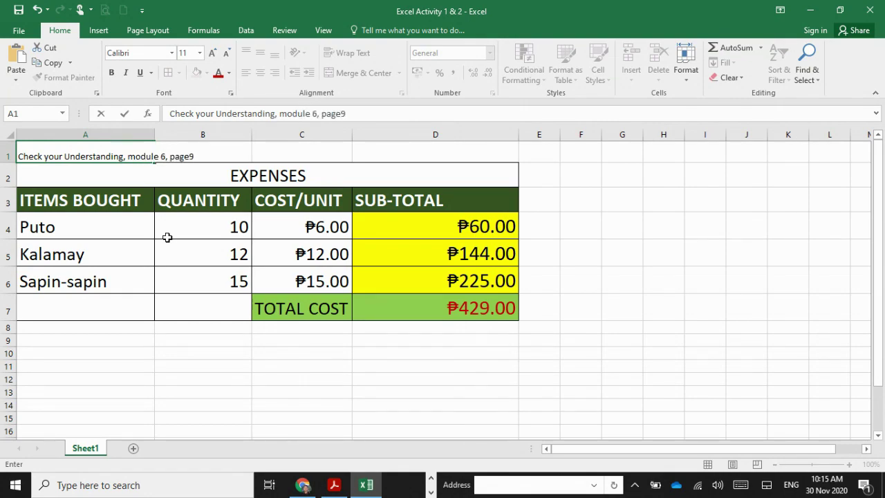
{"action": "left_click", "coordinate": [203, 352]}
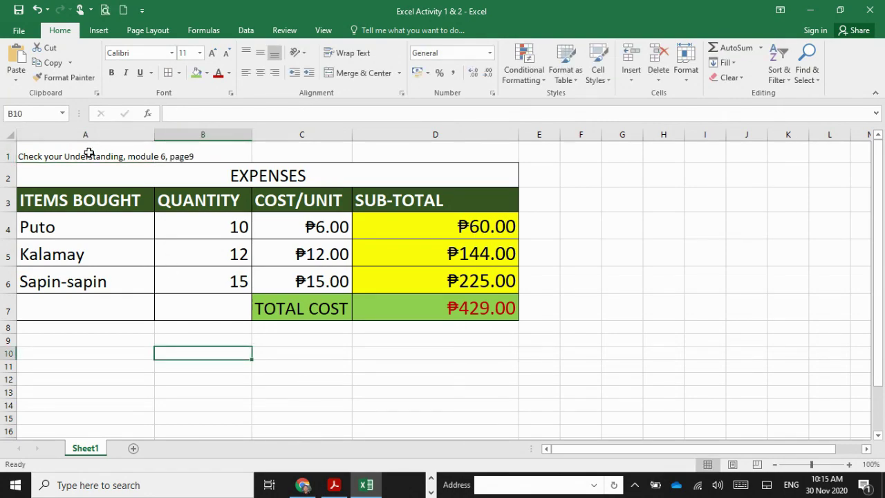
{"action": "double_click", "coordinate": [19, 156]}
{"action": "type", "text": "ACTIVI"}
{"action": "key", "text": "Escape"}
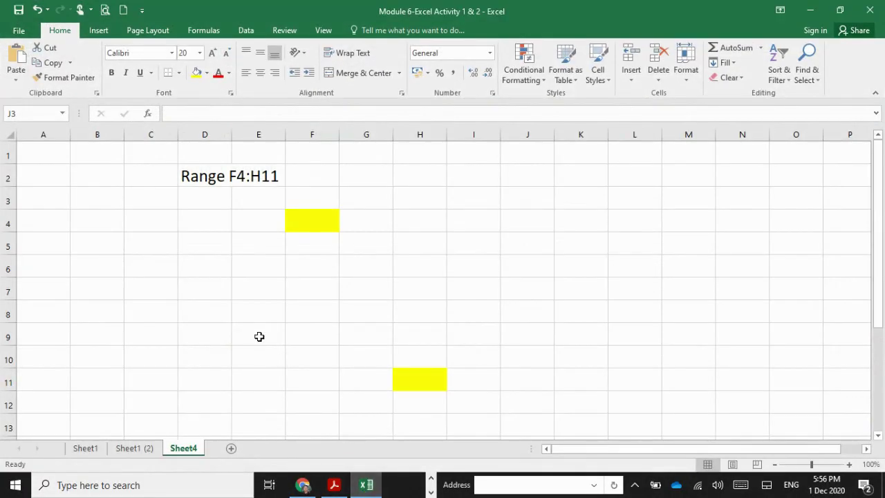
{"action": "left_click", "coordinate": [230, 448]}
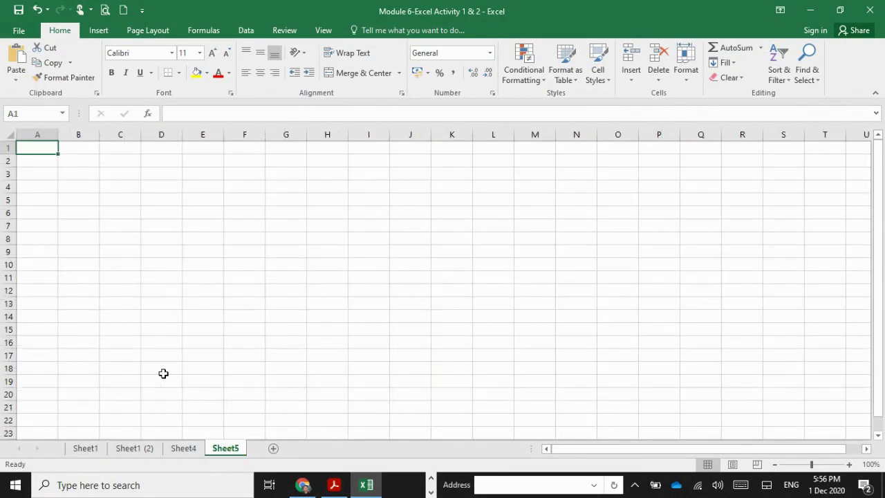
Check the instructions PDF, then return to Excel and view the Sheet1 (2) copy
{"action": "left_click", "coordinate": [334, 486]}
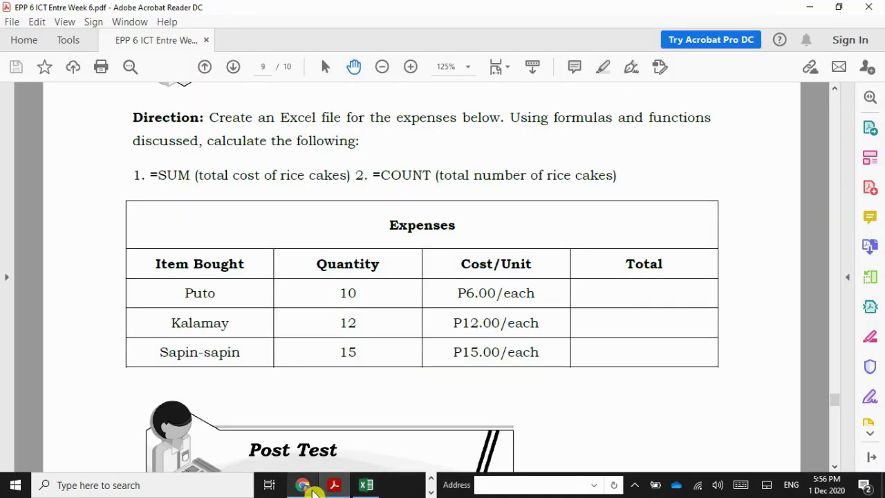
{"action": "left_click", "coordinate": [366, 484]}
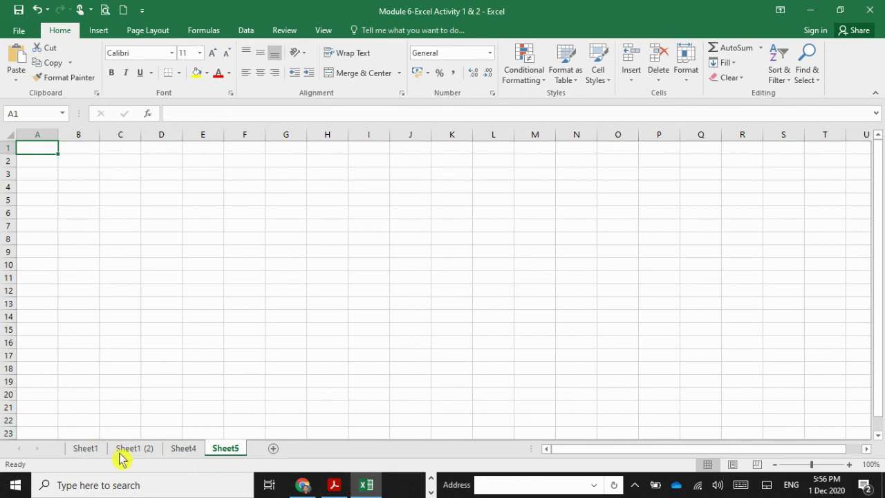
{"action": "left_click", "coordinate": [85, 448]}
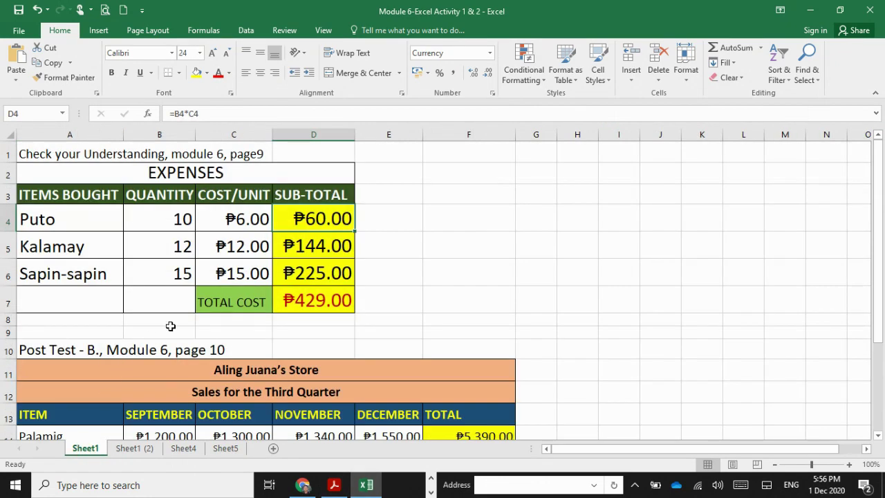
{"action": "left_click", "coordinate": [137, 450]}
Clear the SUB-TOTAL and TOTAL COST values in D4:D7
{"action": "left_click", "coordinate": [451, 261]}
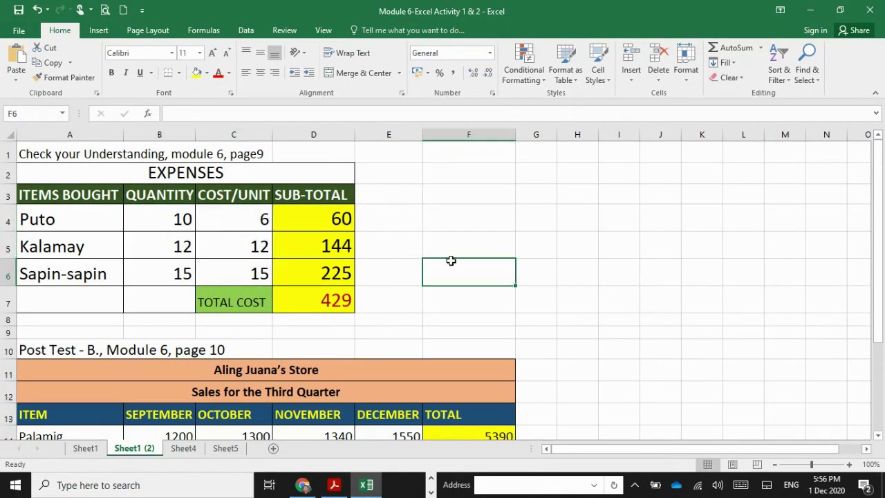
{"action": "left_click_drag", "start_coordinate": [321, 216], "coordinate": [331, 298]}
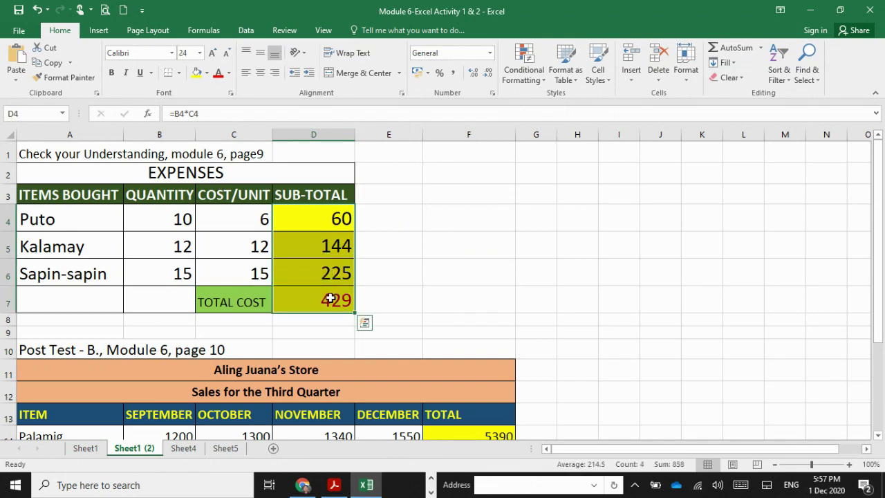
{"action": "key", "text": "Delete"}
Make row 8 much taller to separate the two tables
{"action": "scroll", "coordinate": [314, 280], "scroll_direction": "down", "scroll_amount": 3}
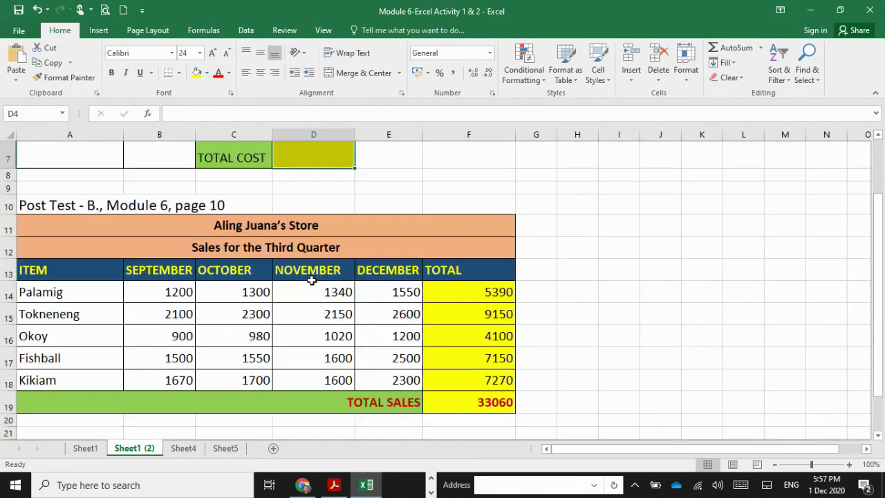
{"action": "scroll", "coordinate": [311, 279], "scroll_direction": "up", "scroll_amount": 3}
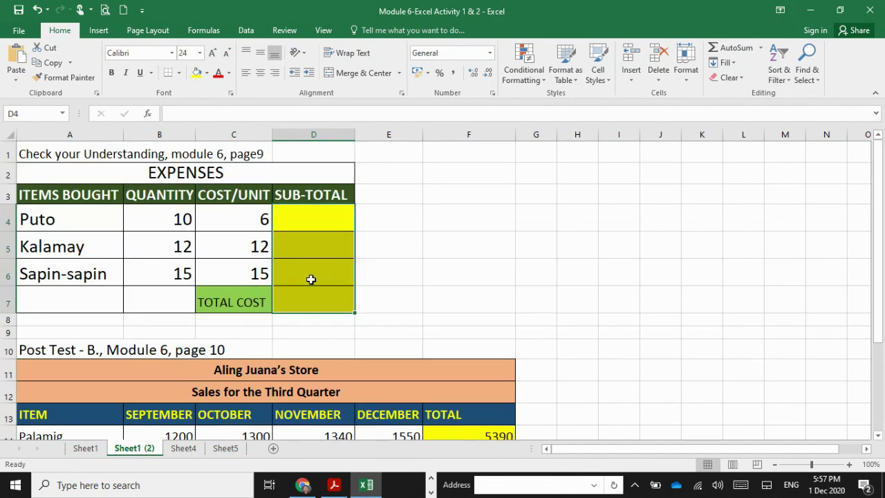
{"action": "left_click", "coordinate": [3, 331]}
{"action": "left_click_drag", "start_coordinate": [5, 325], "coordinate": [16, 414]}
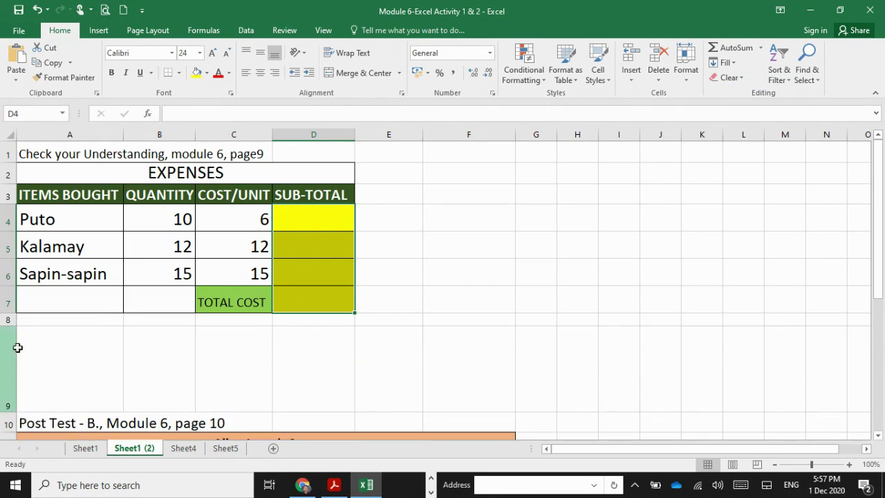
{"action": "left_click_drag", "start_coordinate": [14, 326], "coordinate": [11, 387]}
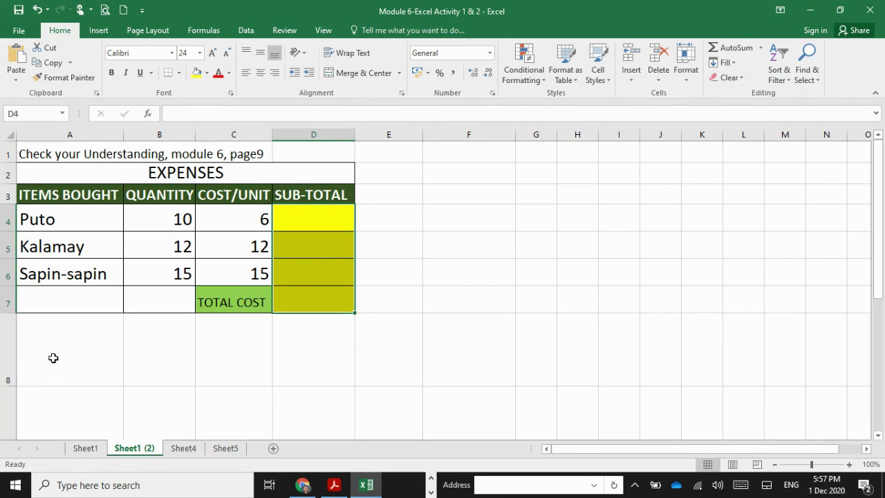
{"action": "left_click", "coordinate": [44, 156]}
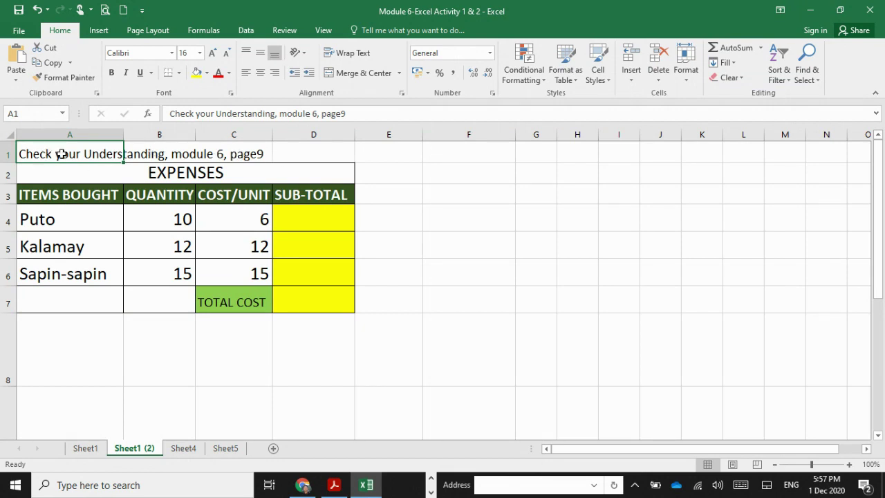
{"action": "left_click", "coordinate": [188, 175]}
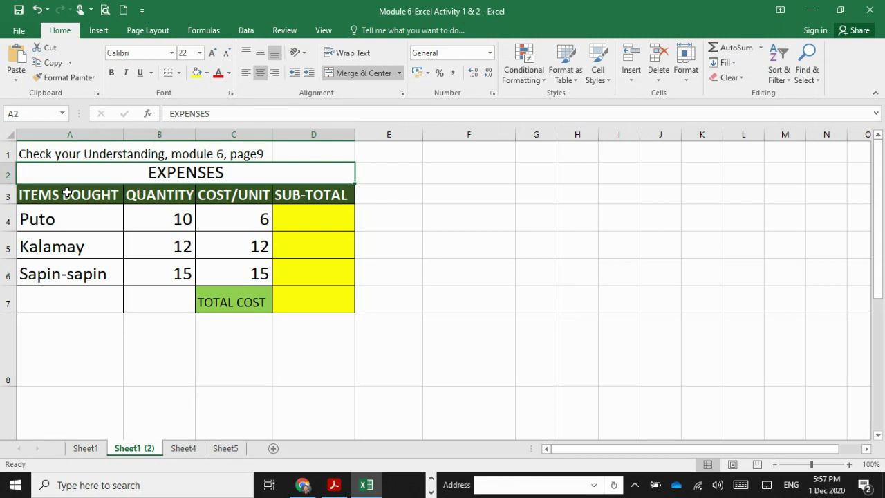
{"action": "left_click", "coordinate": [306, 200]}
{"action": "key", "text": "Down"}
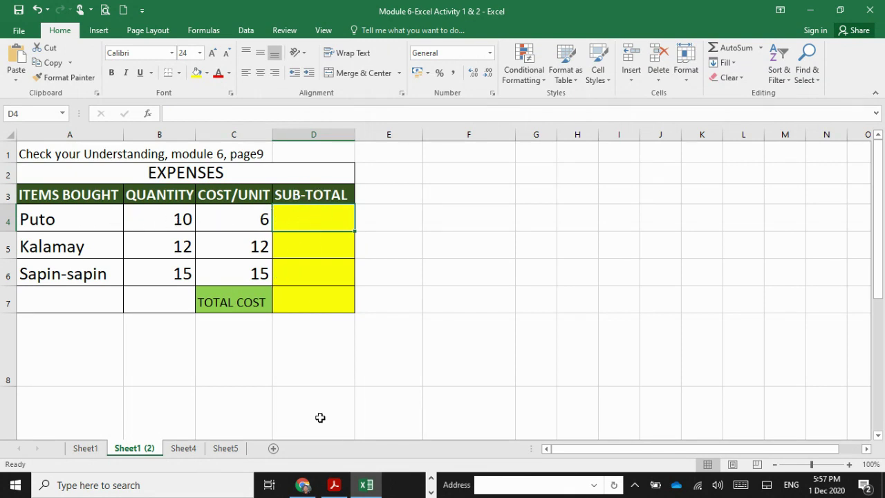
Abandon the first attempt, then begin a fresh formula with = in Puto's SUB-TOTAL cell D4
{"action": "type", "text": "="}
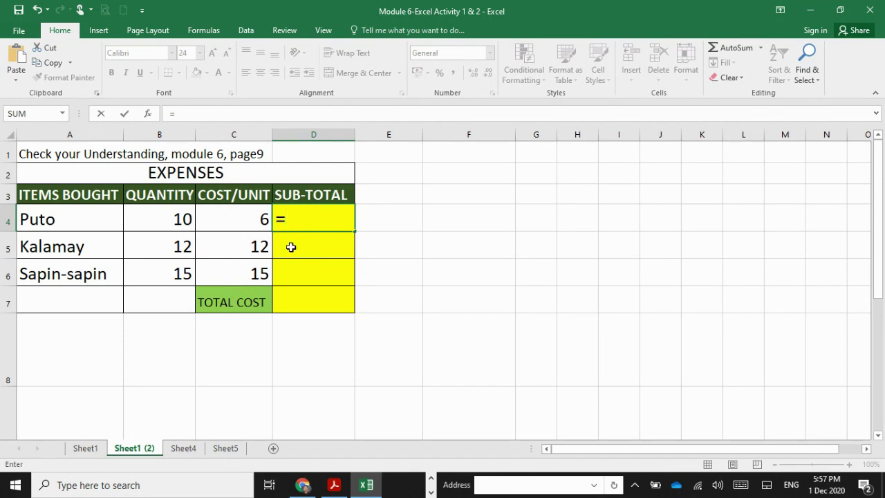
{"action": "type", "text": "("}
{"action": "key", "text": "Escape"}
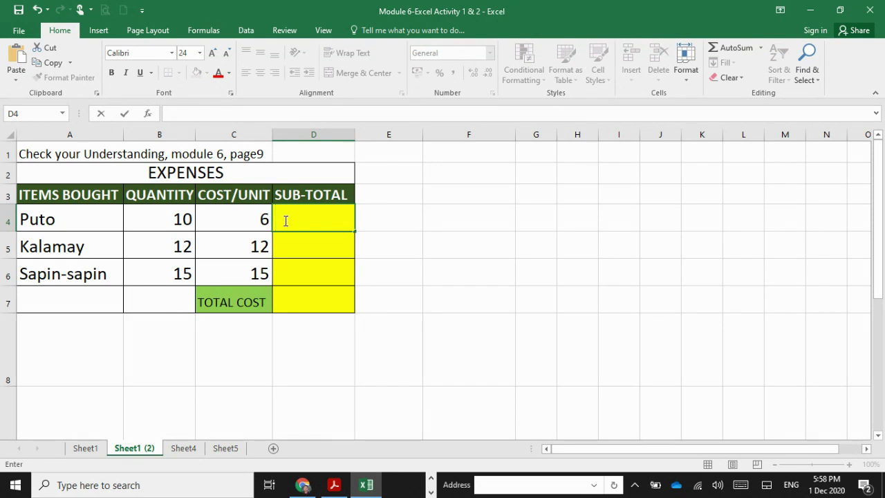
{"action": "key", "text": "Up"}
{"action": "key", "text": "Right"}
{"action": "key", "text": "Right"}
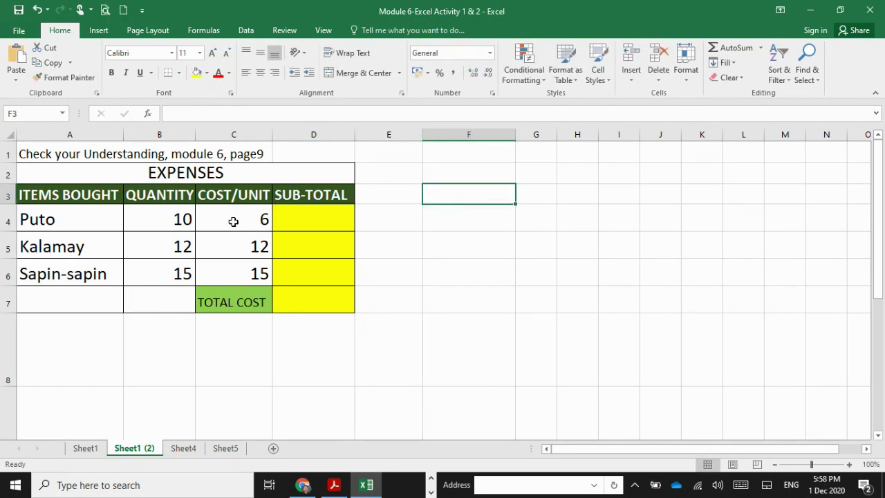
{"action": "left_click", "coordinate": [309, 221]}
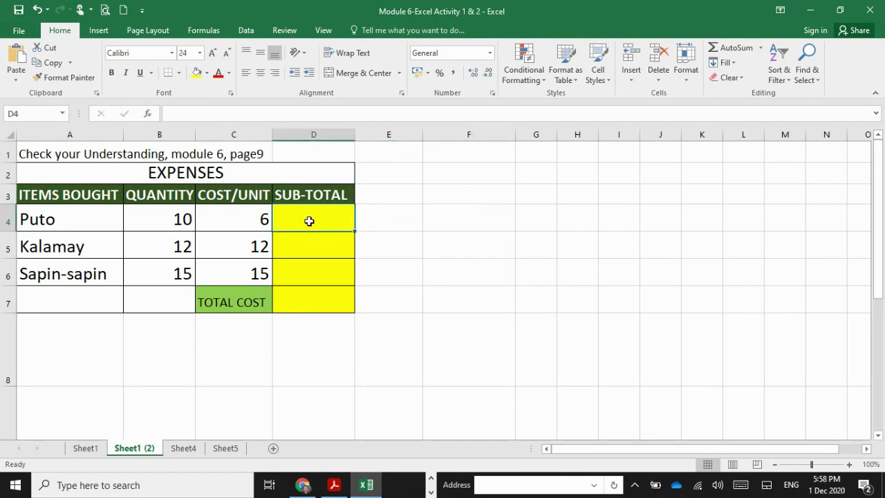
{"action": "left_click", "coordinate": [170, 220]}
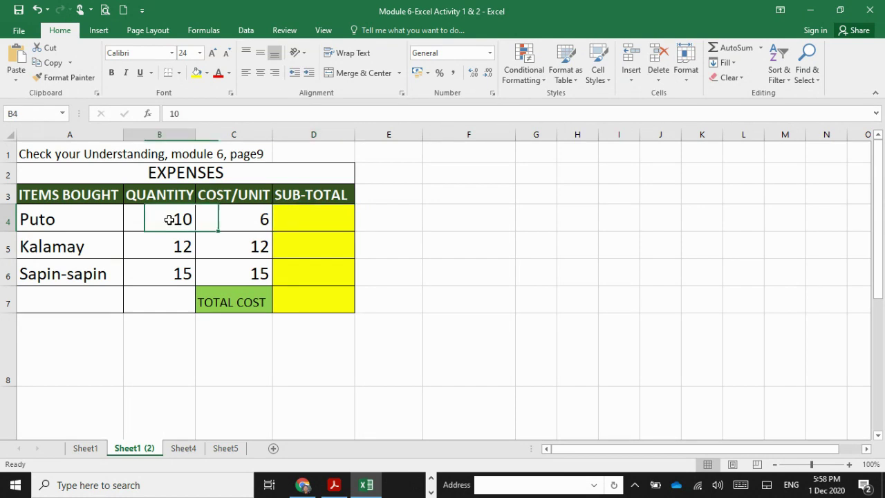
{"action": "left_click", "coordinate": [238, 221]}
{"action": "left_click", "coordinate": [306, 219]}
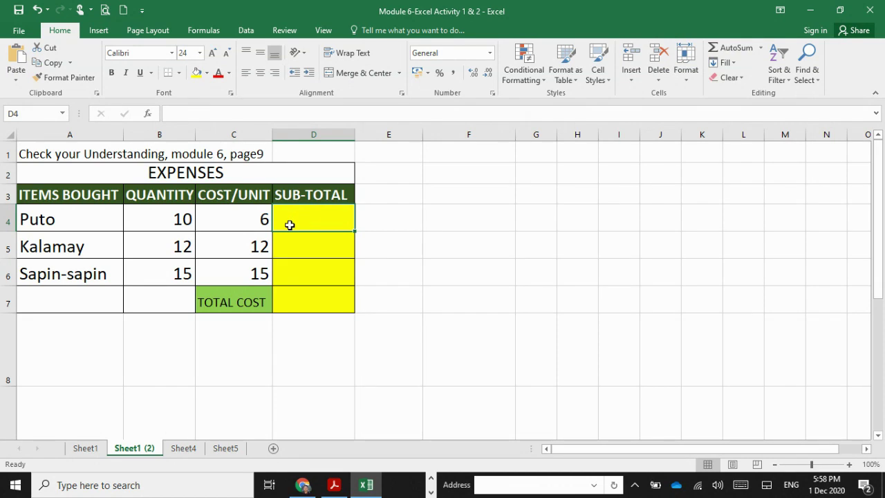
{"action": "type", "text": "="}
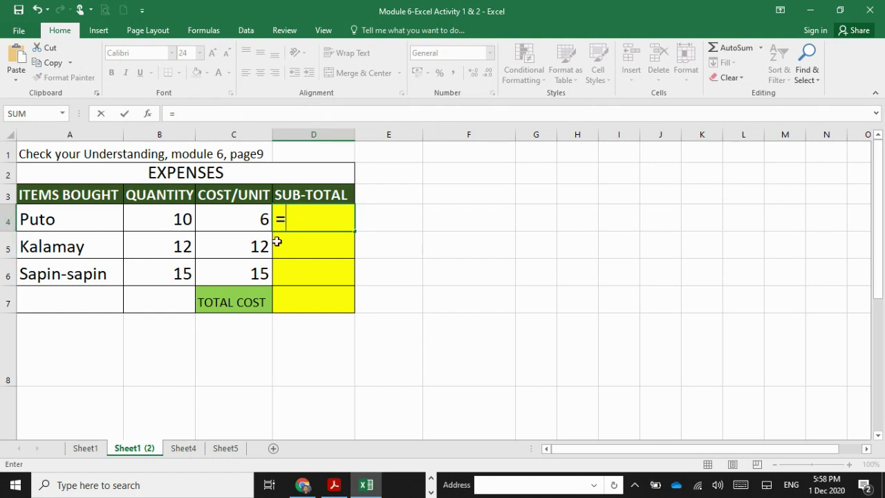
Complete D4 as =b4*c4 so the Puto subtotal shows 60
{"action": "type", "text": "b4"}
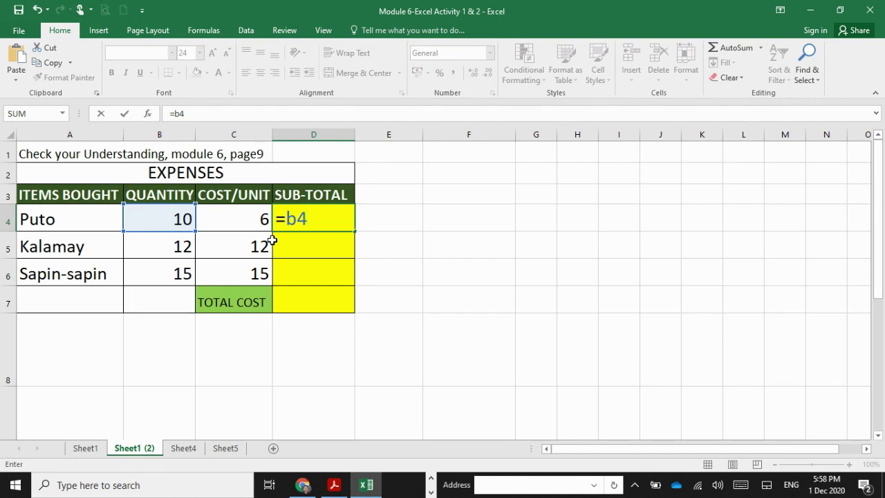
{"action": "type", "text": "*"}
{"action": "type", "text": "c4"}
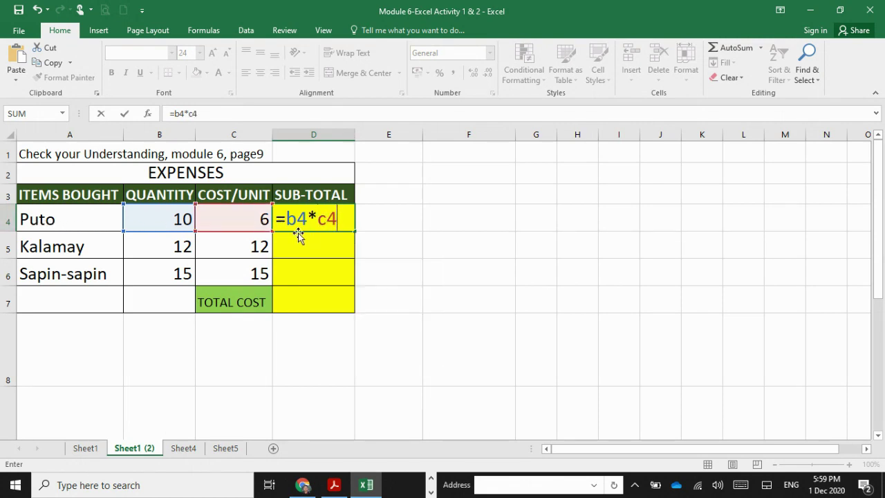
{"action": "key", "text": "Return"}
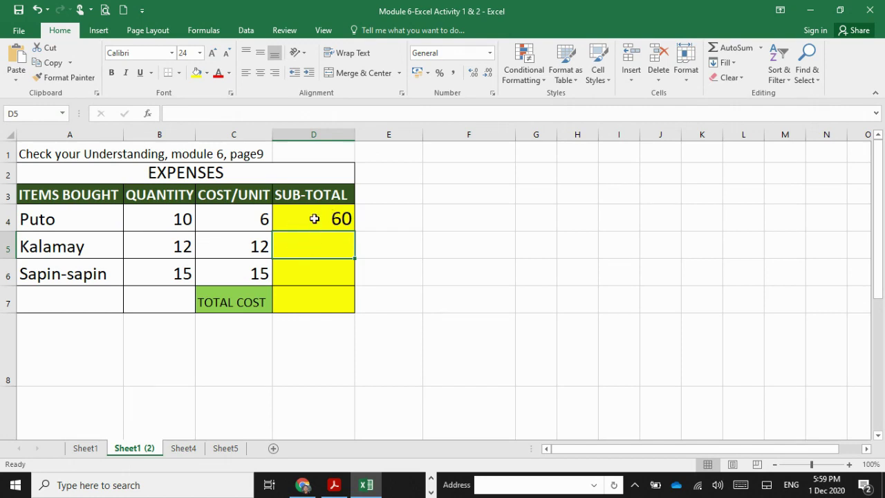
Fill D4's =B4*C4 down to D6, giving Kalamay 144 and Sapin-sapin 225
{"action": "left_click", "coordinate": [313, 221]}
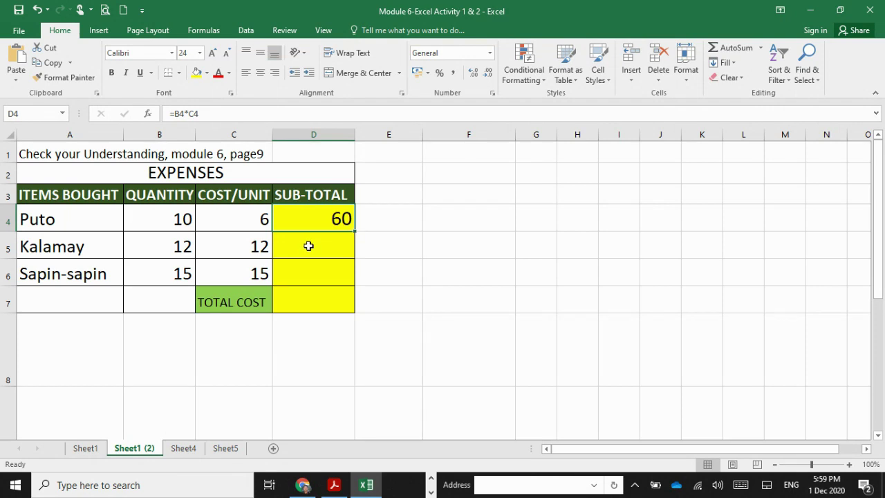
{"action": "left_click", "coordinate": [308, 246]}
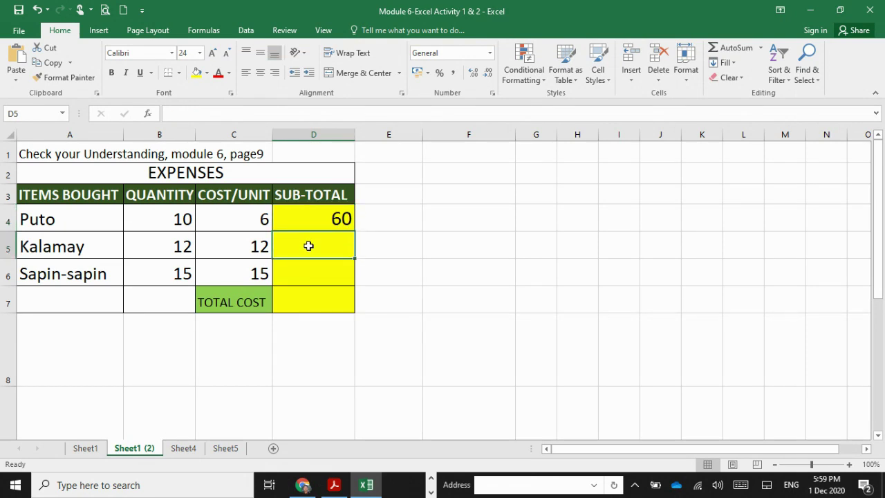
{"action": "type", "text": "="}
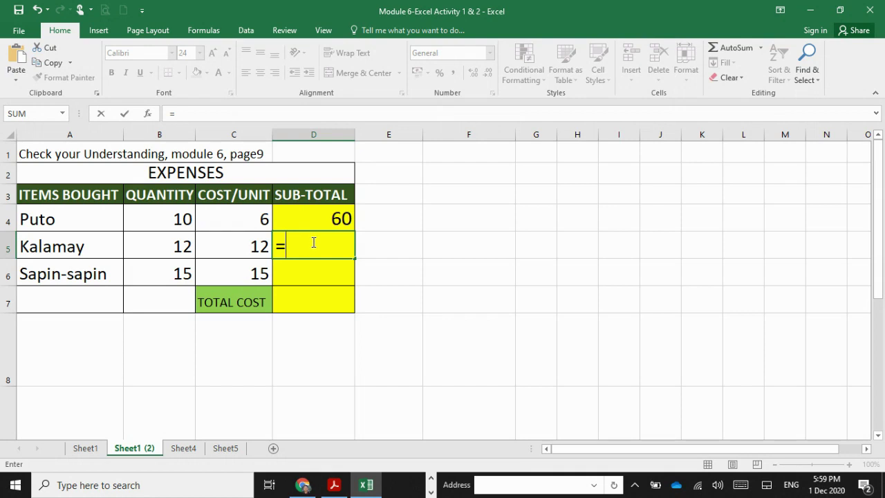
{"action": "key", "text": "Escape"}
{"action": "left_click", "coordinate": [456, 234]}
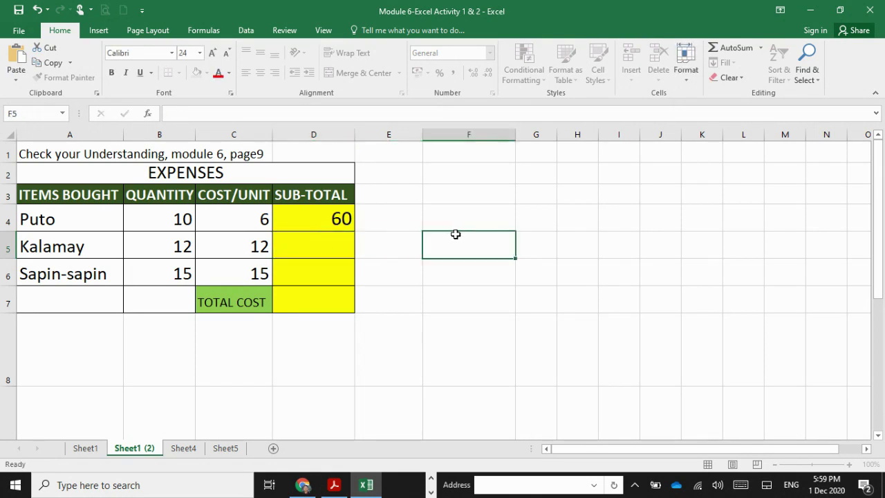
{"action": "left_click", "coordinate": [291, 221]}
{"action": "left_click_drag", "start_coordinate": [354, 232], "coordinate": [355, 280]}
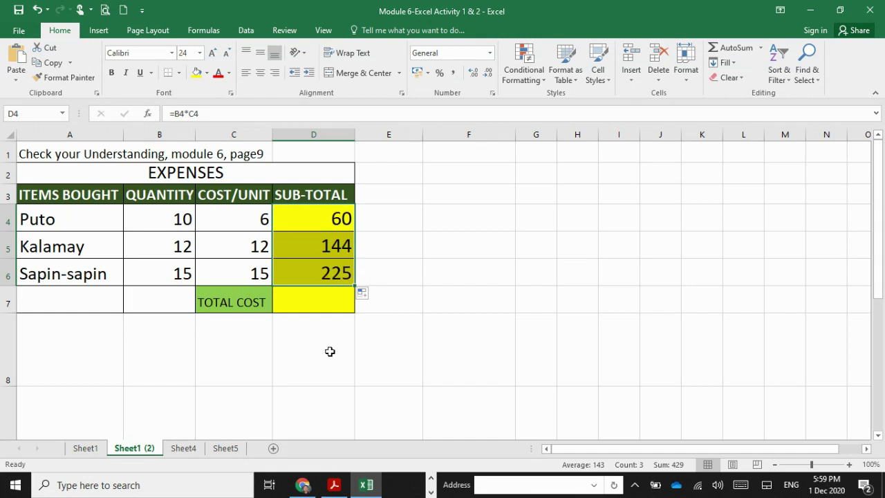
{"action": "left_click", "coordinate": [308, 302]}
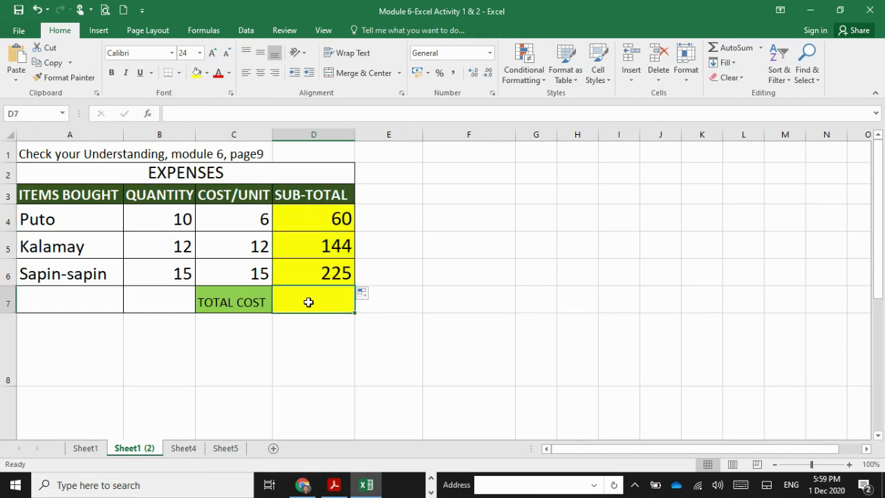
Enter =sum(d4:d6) in the TOTAL COST cell D7, showing 429
{"action": "type", "text": "="}
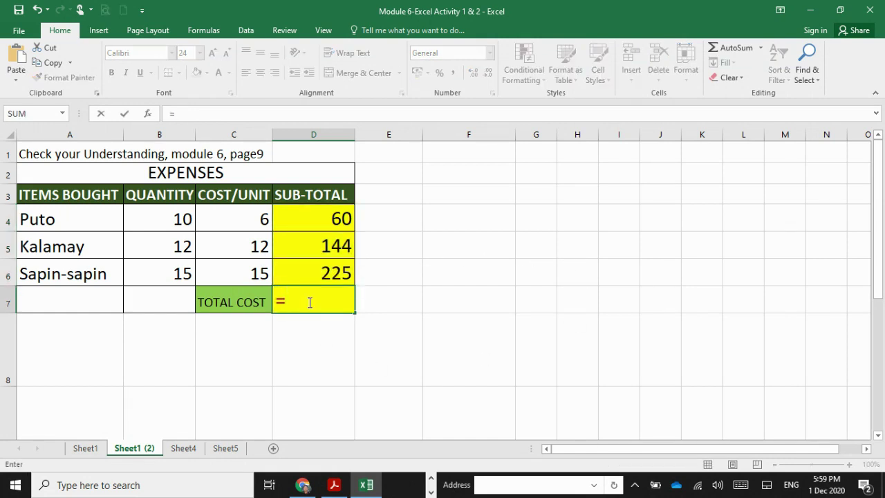
{"action": "type", "text": "su"}
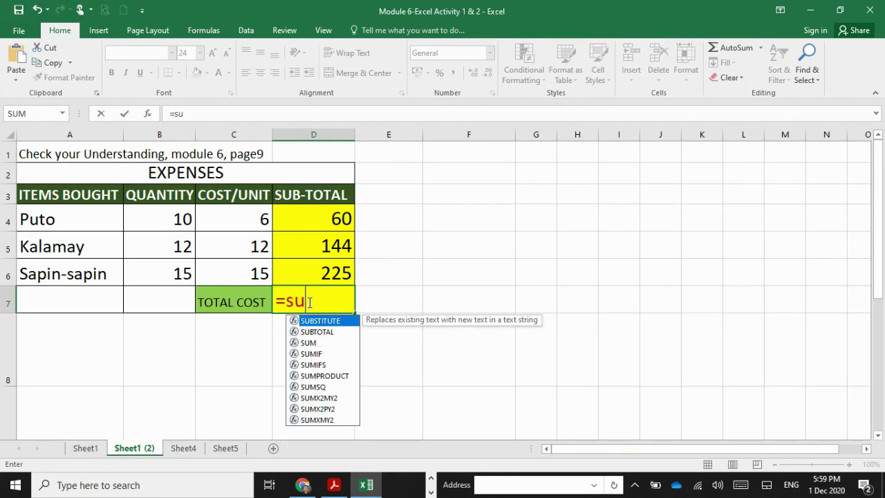
{"action": "type", "text": "m("}
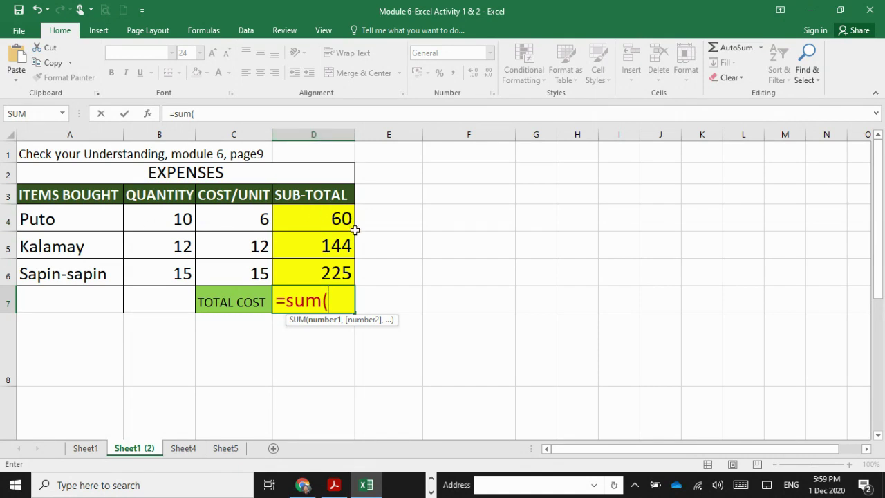
{"action": "type", "text": "d4"}
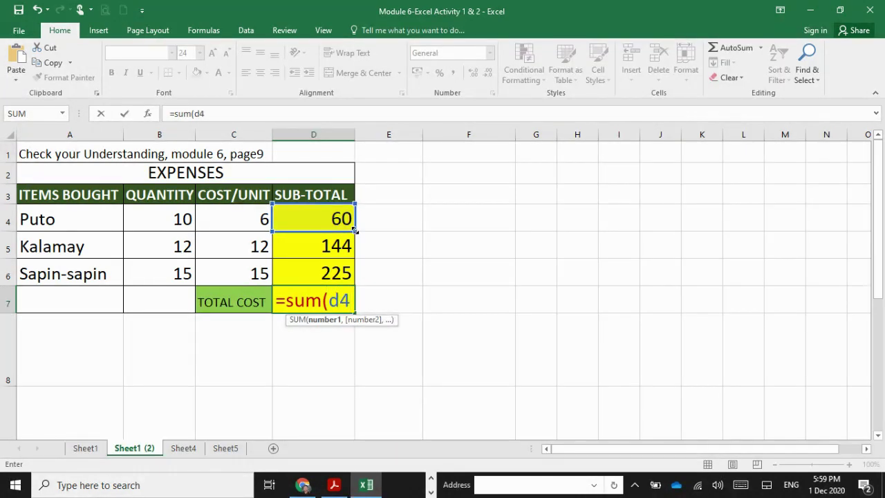
{"action": "type", "text": ":"}
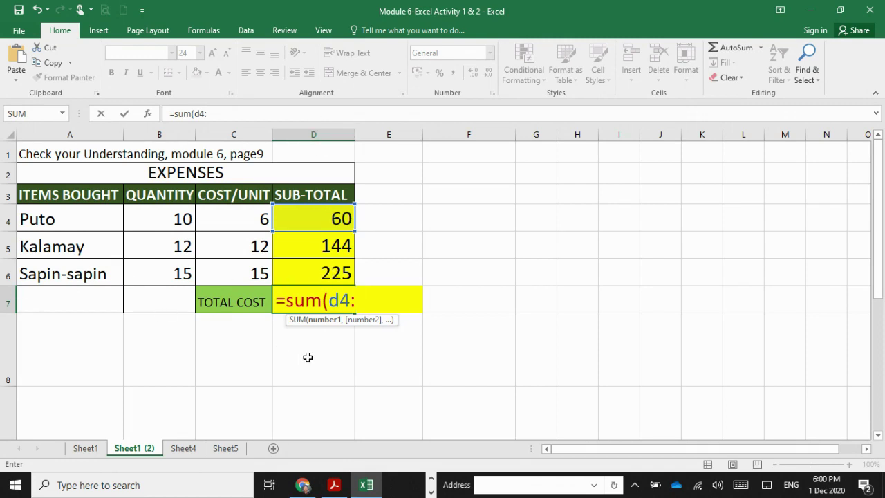
{"action": "type", "text": "d6"}
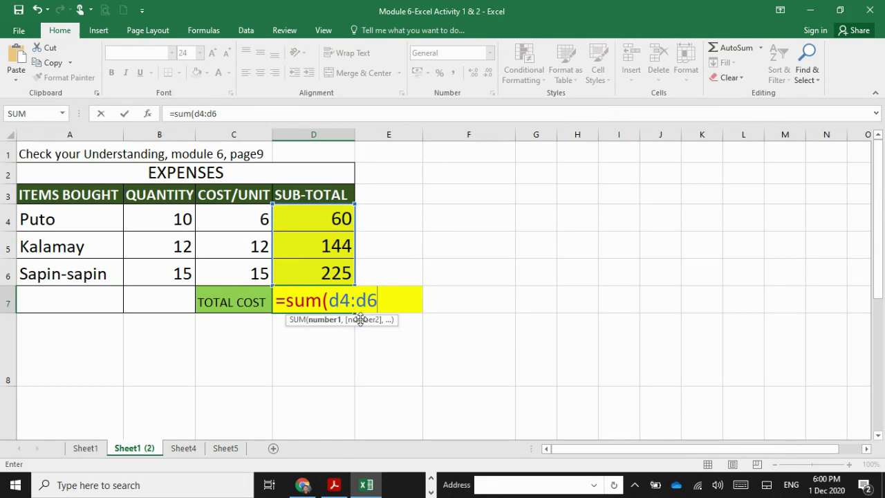
{"action": "type", "text": ")"}
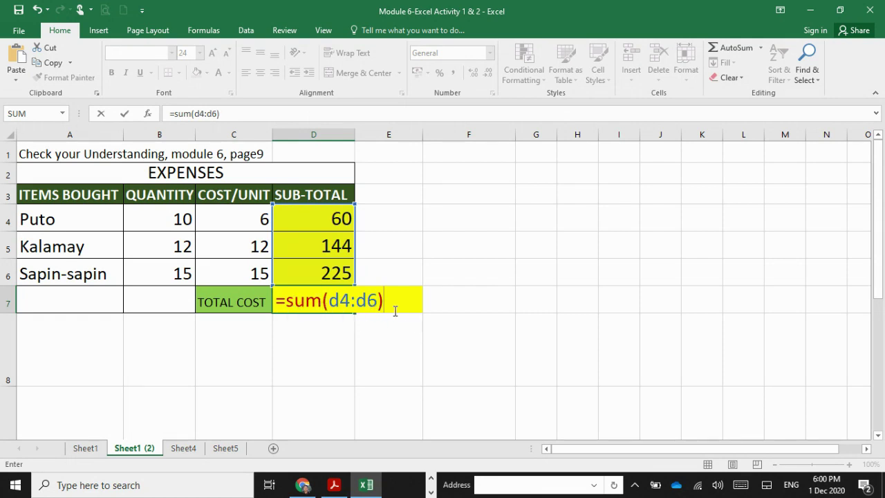
{"action": "key", "text": "Return"}
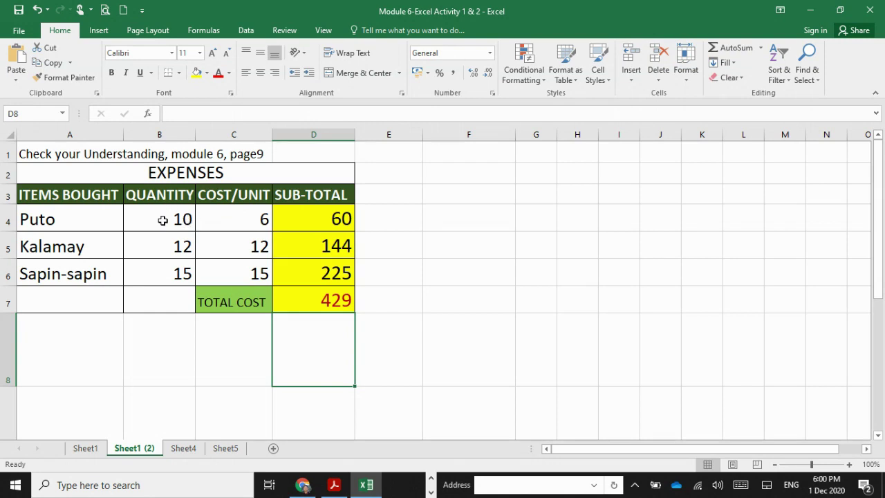
Format the sub-totals and total cost D4:D7 as peso currency
{"action": "left_click_drag", "start_coordinate": [316, 214], "coordinate": [313, 298]}
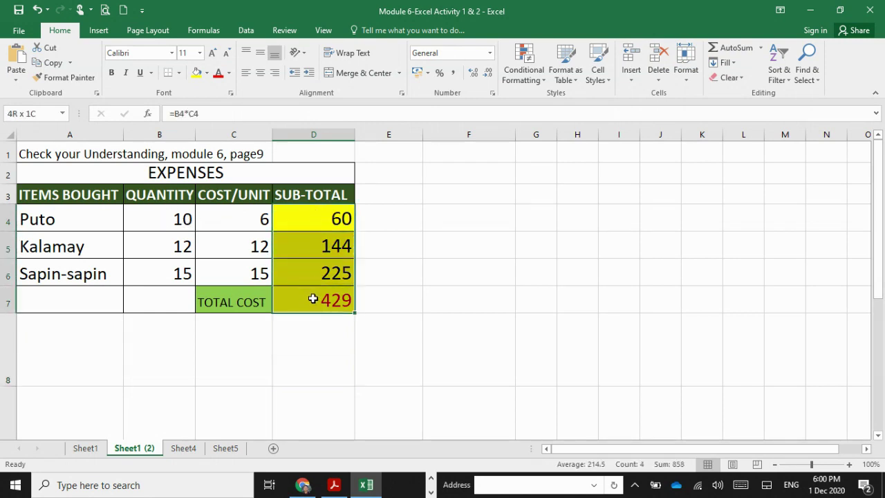
{"action": "right_click", "coordinate": [320, 239]}
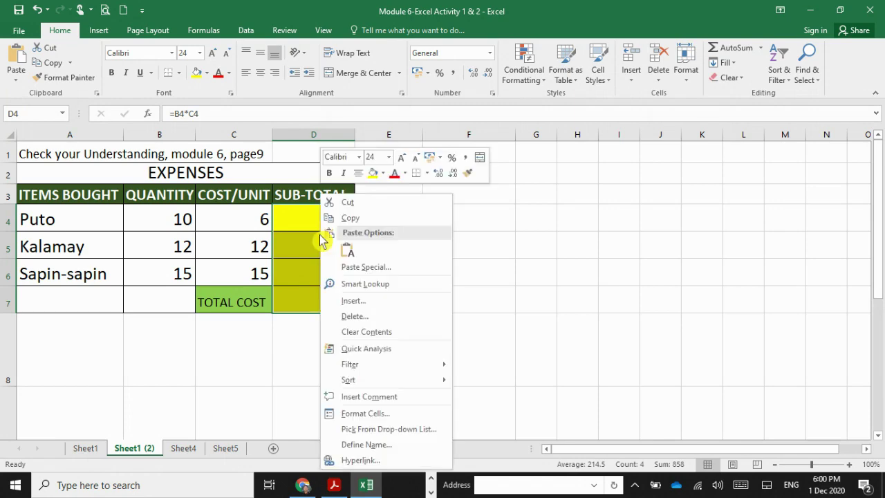
{"action": "left_click", "coordinate": [374, 415]}
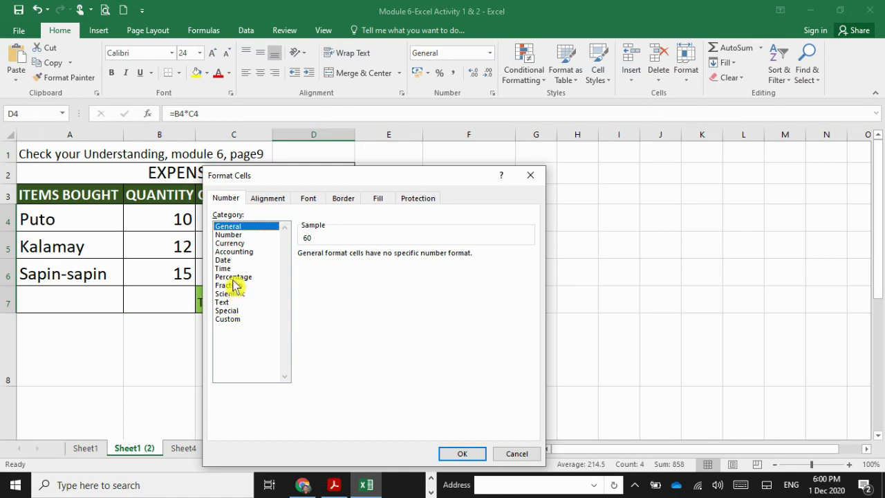
{"action": "left_click", "coordinate": [232, 244]}
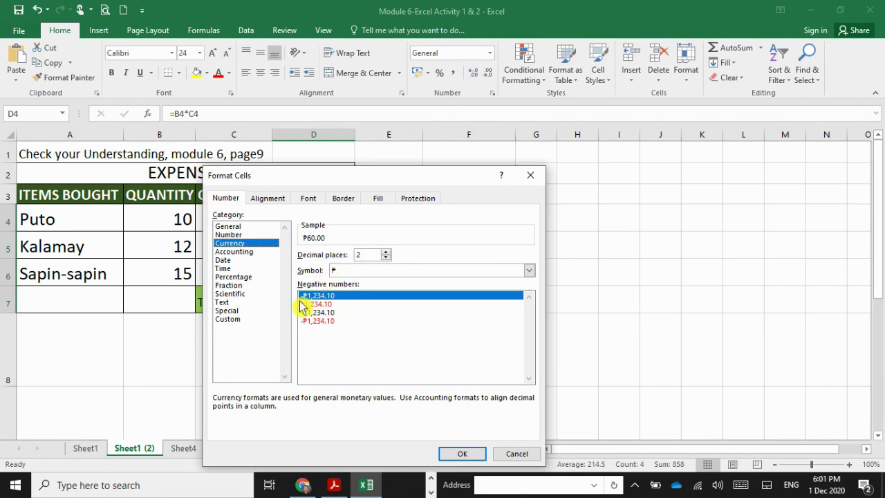
{"action": "left_click", "coordinate": [452, 458]}
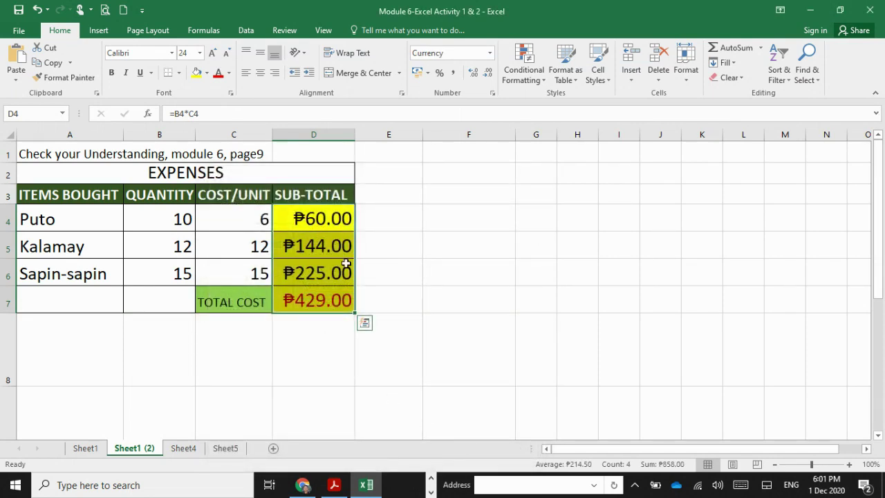
Format the quantities and unit costs B4:C6 as peso currency too
{"action": "left_click", "coordinate": [450, 276]}
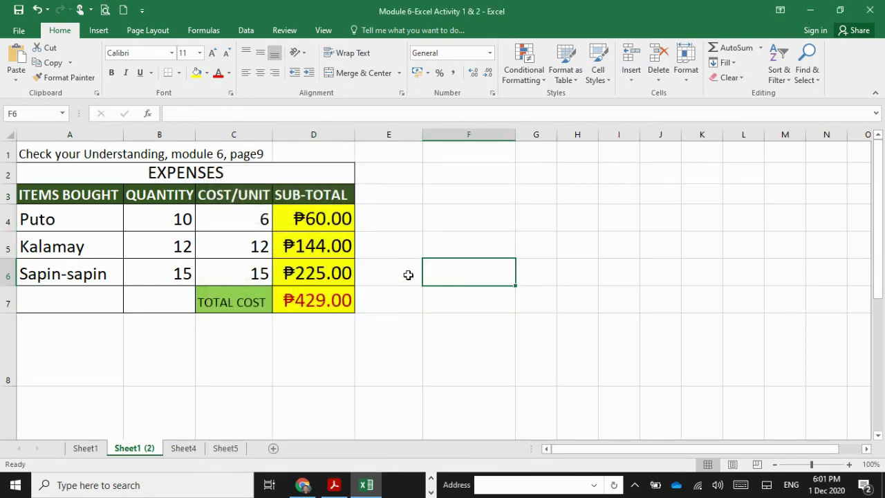
{"action": "left_click", "coordinate": [144, 219]}
{"action": "left_click_drag", "start_coordinate": [199, 223], "coordinate": [215, 262]}
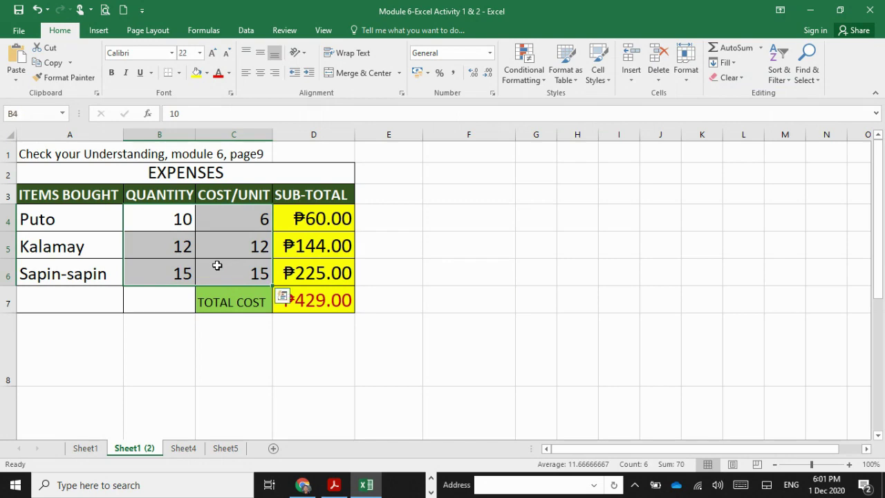
{"action": "right_click", "coordinate": [217, 267]}
{"action": "left_click", "coordinate": [264, 413]}
{"action": "left_click", "coordinate": [121, 243]}
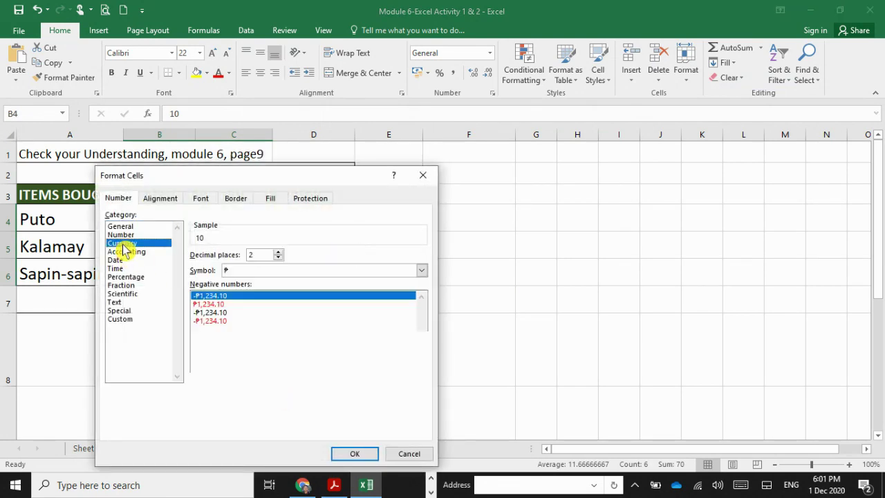
{"action": "left_click", "coordinate": [354, 454]}
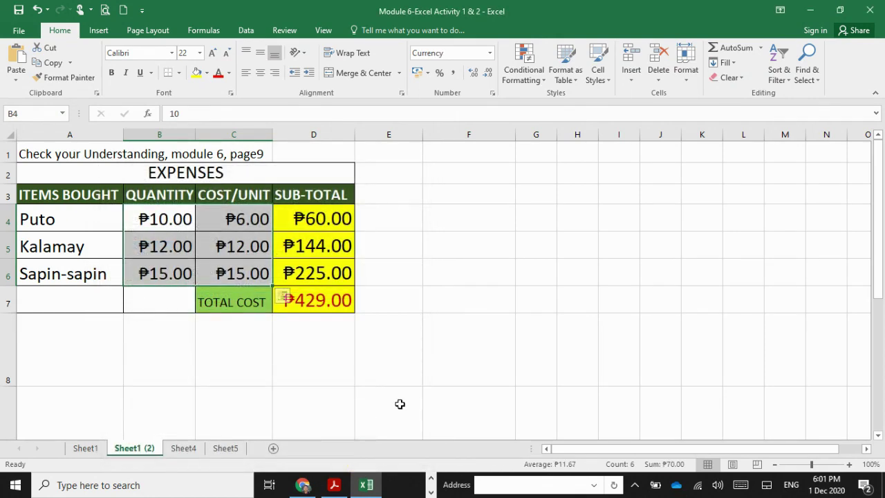
{"action": "left_click", "coordinate": [418, 293]}
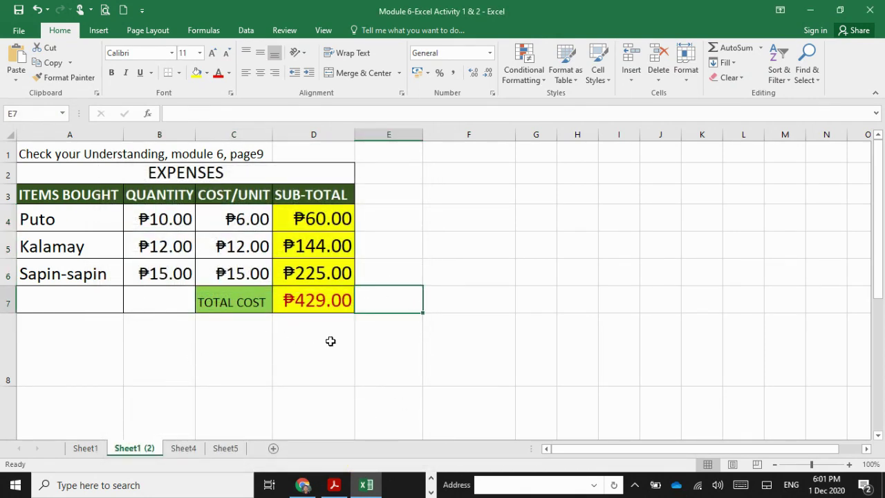
Scroll down to the sales table and select the Post Test B title cell
{"action": "scroll", "coordinate": [330, 340], "scroll_direction": "down", "scroll_amount": 2}
{"action": "scroll", "coordinate": [330, 341], "scroll_direction": "up", "scroll_amount": 2}
{"action": "scroll", "coordinate": [330, 341], "scroll_direction": "down", "scroll_amount": 3}
{"action": "left_click_drag", "start_coordinate": [470, 238], "coordinate": [492, 345]}
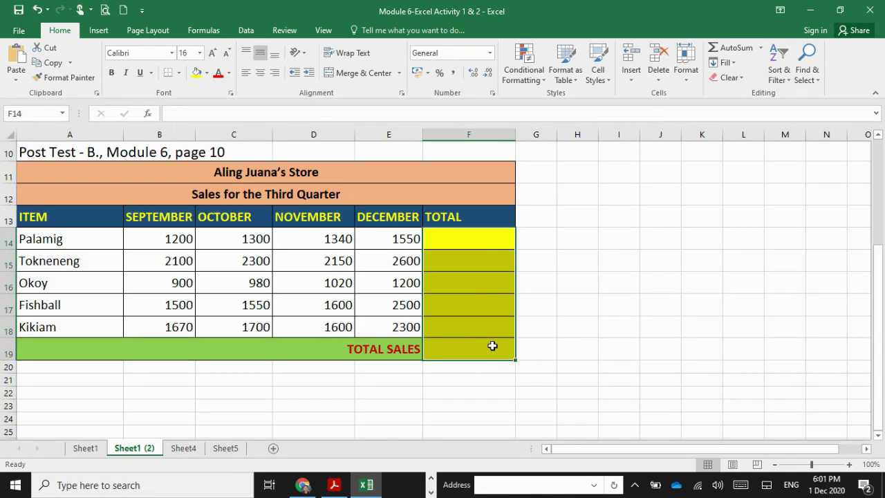
{"action": "left_click", "coordinate": [613, 319]}
{"action": "scroll", "coordinate": [422, 253], "scroll_direction": "up", "scroll_amount": 3}
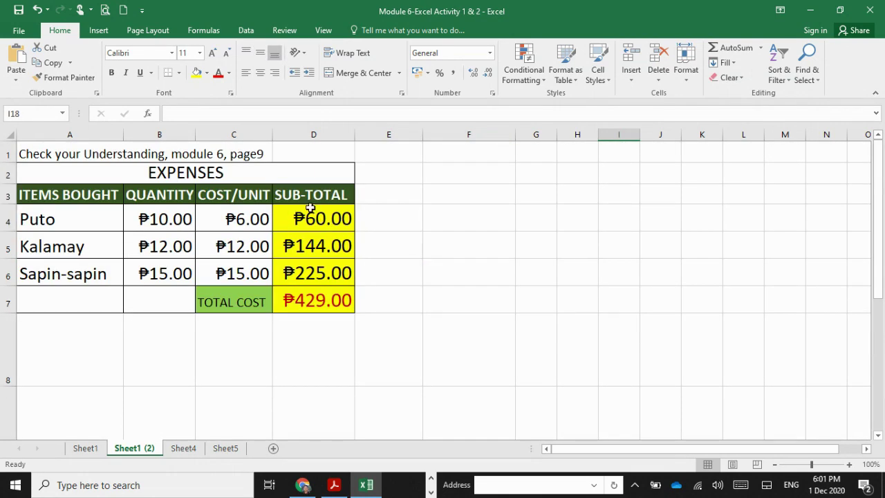
{"action": "scroll", "coordinate": [374, 308], "scroll_direction": "down", "scroll_amount": 4}
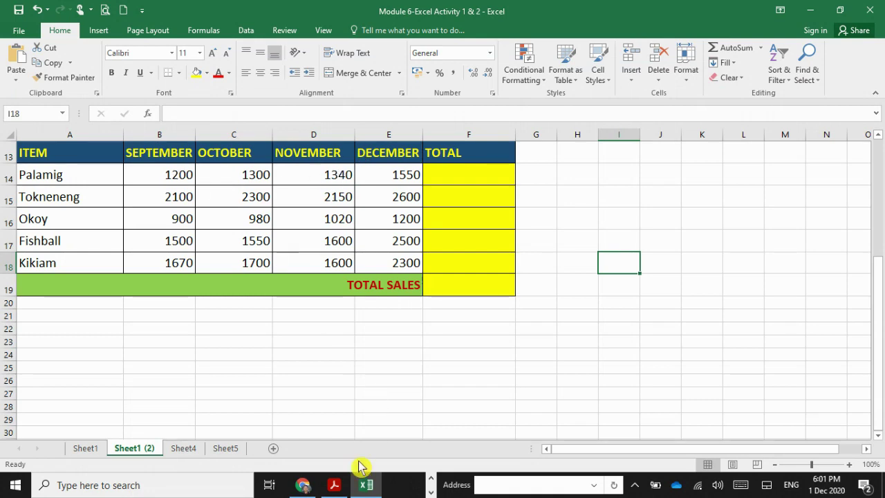
{"action": "scroll", "coordinate": [214, 298], "scroll_direction": "up", "scroll_amount": 2}
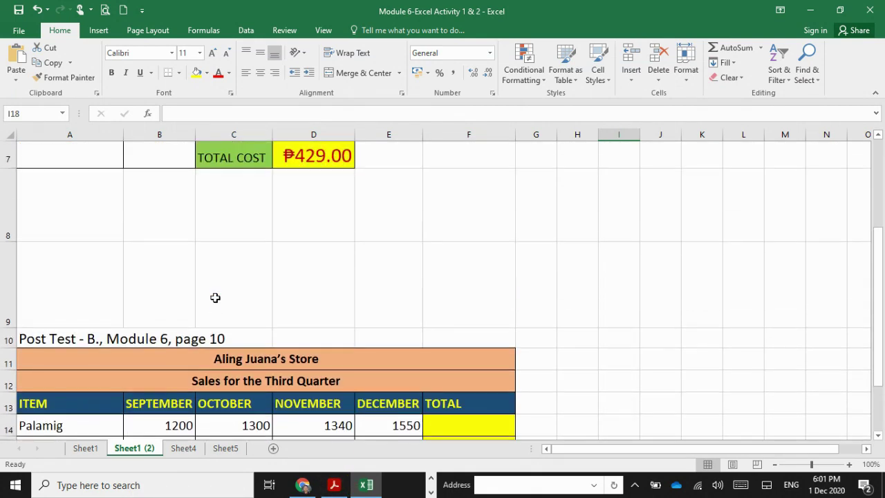
{"action": "left_click", "coordinate": [51, 339]}
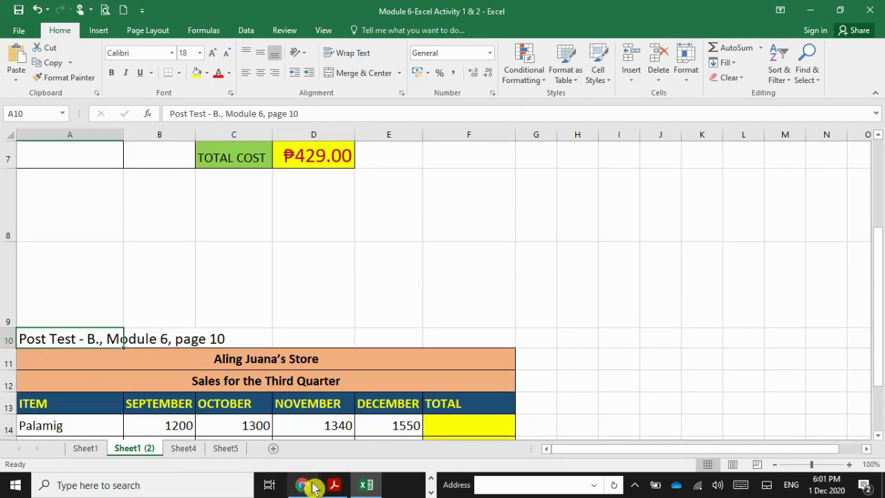
Read the Aling Juana's Store sales exercise on page 10 of the module PDF
{"action": "left_click", "coordinate": [334, 485]}
{"action": "scroll", "coordinate": [352, 312], "scroll_direction": "down", "scroll_amount": 5}
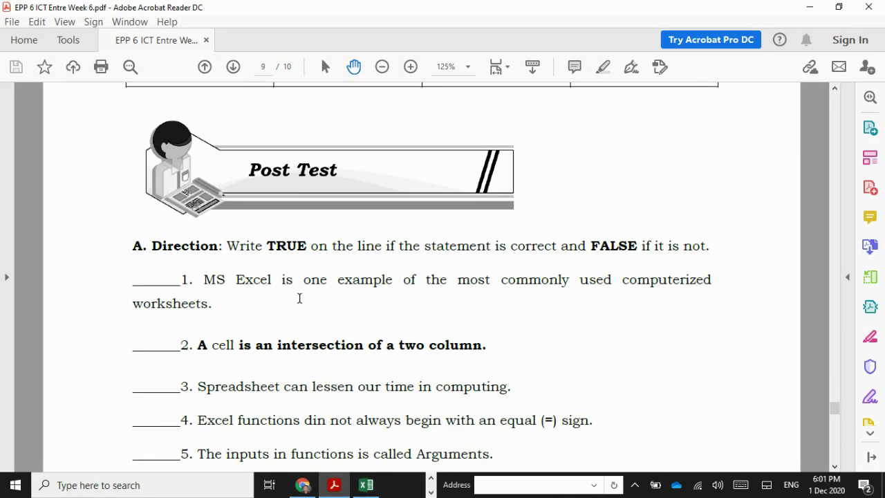
{"action": "scroll", "coordinate": [300, 298], "scroll_direction": "down", "scroll_amount": 10}
{"action": "scroll", "coordinate": [299, 298], "scroll_direction": "down", "scroll_amount": 3}
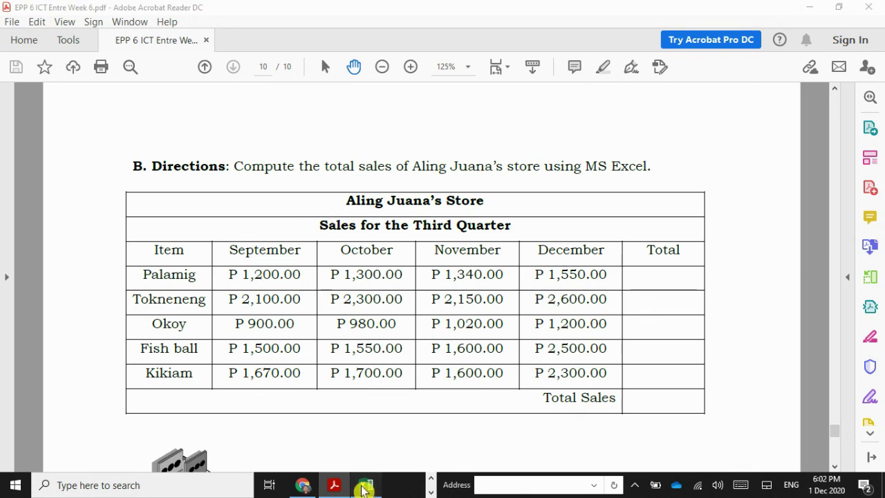
{"action": "left_click", "coordinate": [365, 488]}
Scroll back to the sales table and select Palamig's TOTAL cell F14
{"action": "scroll", "coordinate": [295, 347], "scroll_direction": "down", "scroll_amount": 2}
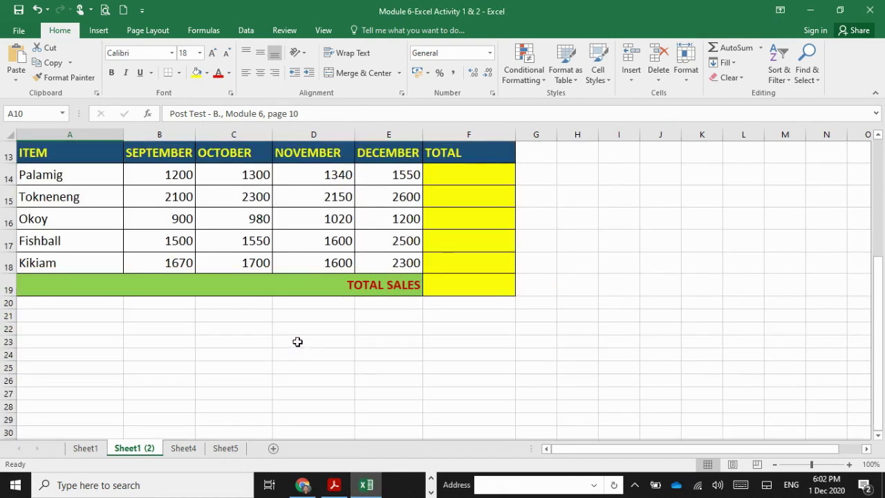
{"action": "scroll", "coordinate": [296, 342], "scroll_direction": "up", "scroll_amount": 1}
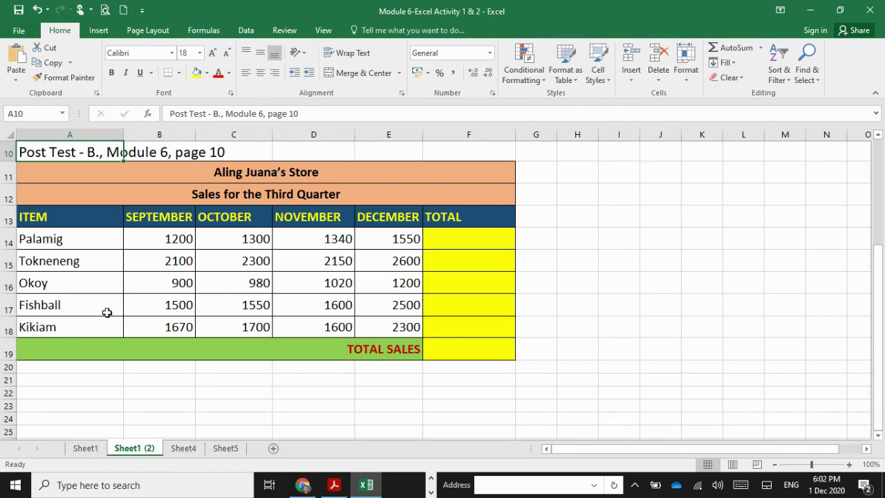
{"action": "left_click", "coordinate": [451, 236]}
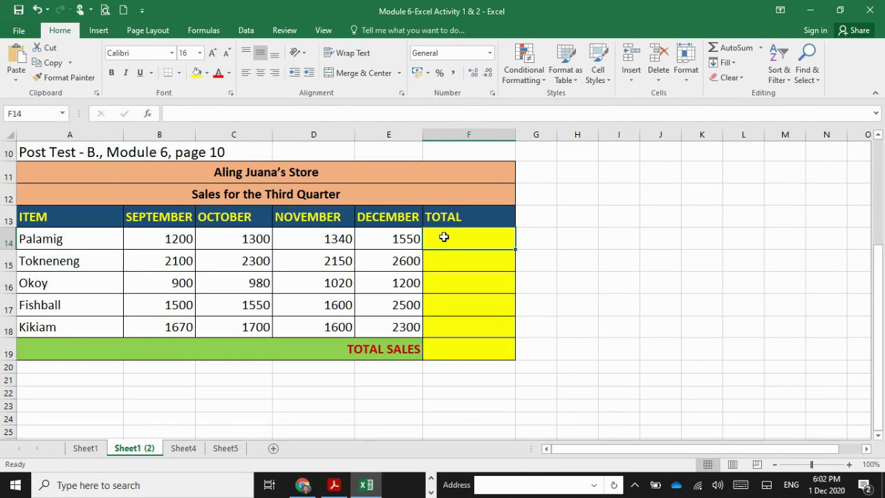
Enter =SUM(B14:E14) in F14 for Palamig's total of 5390
{"action": "type", "text": "="}
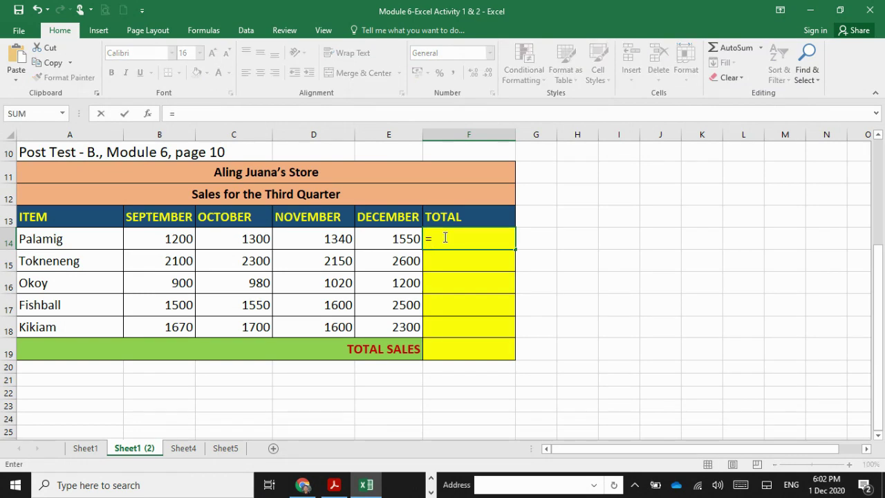
{"action": "type", "text": "sum"}
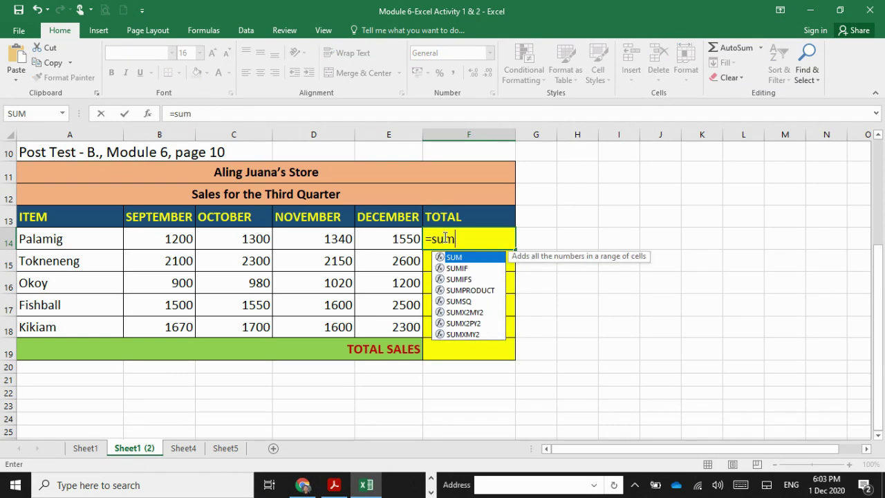
{"action": "type", "text": "("}
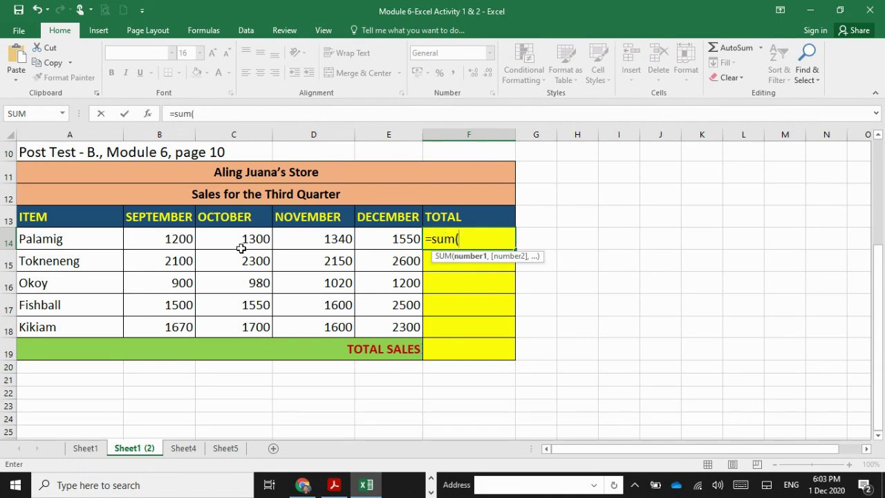
{"action": "left_click", "coordinate": [154, 238]}
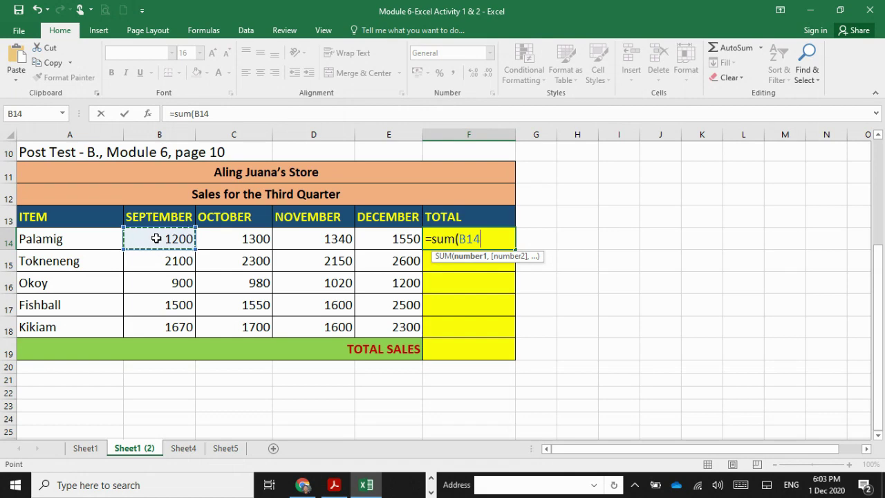
{"action": "left_click_drag", "start_coordinate": [156, 239], "coordinate": [382, 238]}
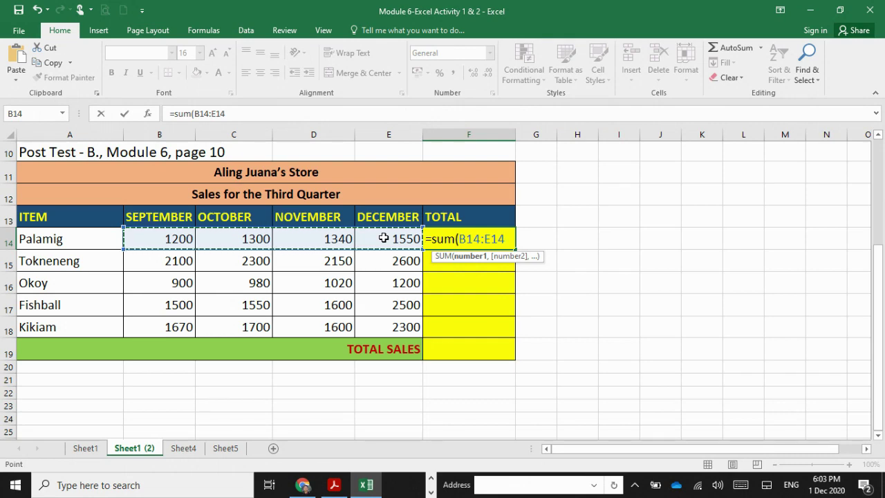
{"action": "type", "text": ")"}
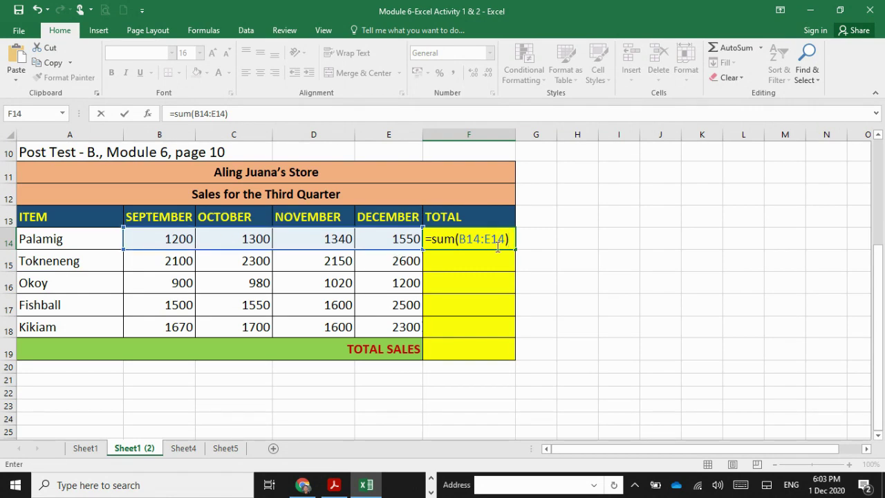
{"action": "key", "text": "Return"}
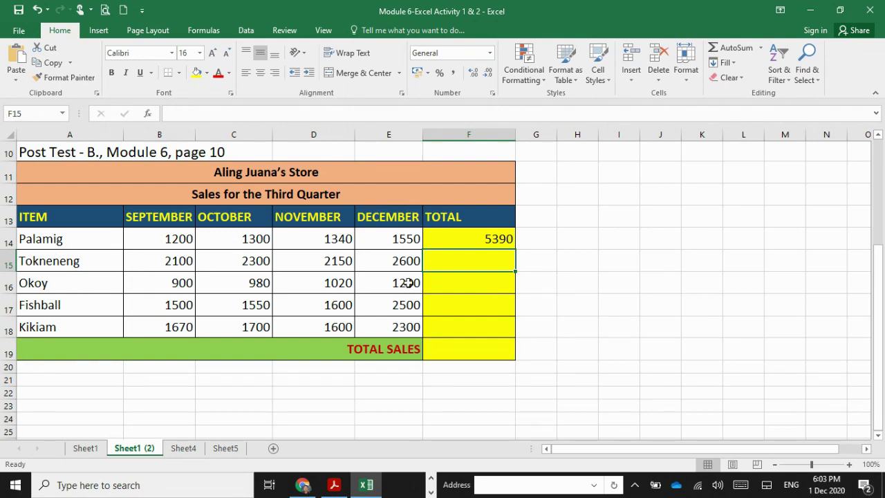
Fill F14's SUM down to F18, giving totals 9150, 4100, 7150 and 7270
{"action": "left_click", "coordinate": [484, 238]}
{"action": "left_click_drag", "start_coordinate": [512, 250], "coordinate": [514, 336]}
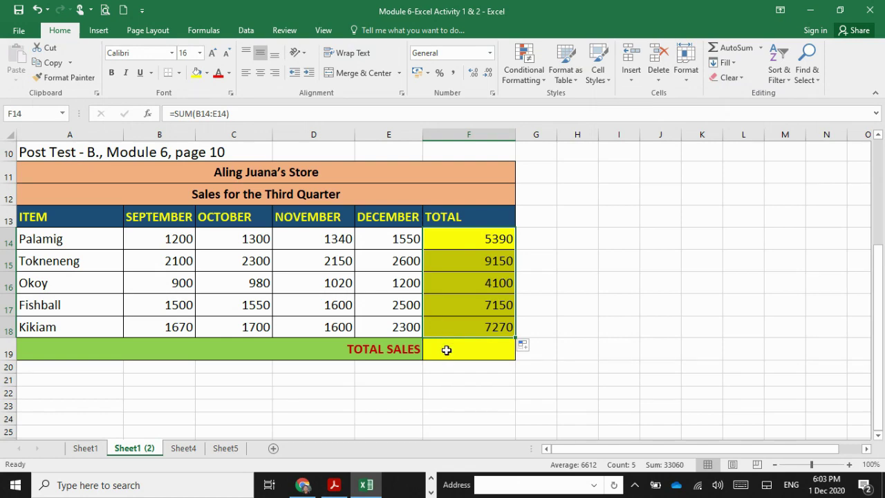
{"action": "left_click", "coordinate": [447, 350]}
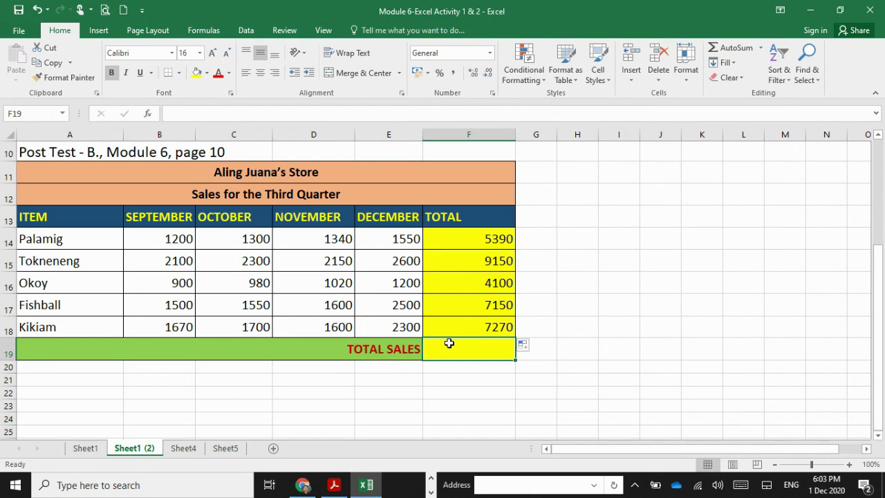
Enter =sum(f14:f18) in TOTAL SALES for 33060, then select the sales figures B14:F18
{"action": "type", "text": "=s"}
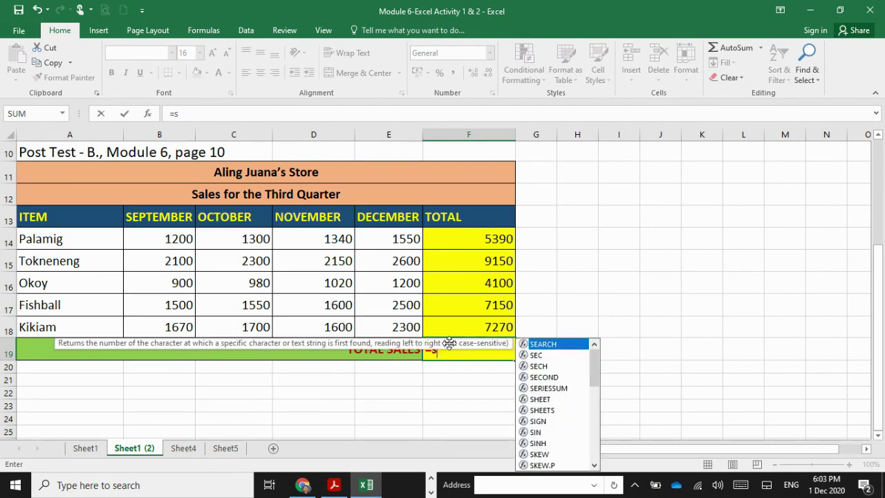
{"action": "type", "text": "um("}
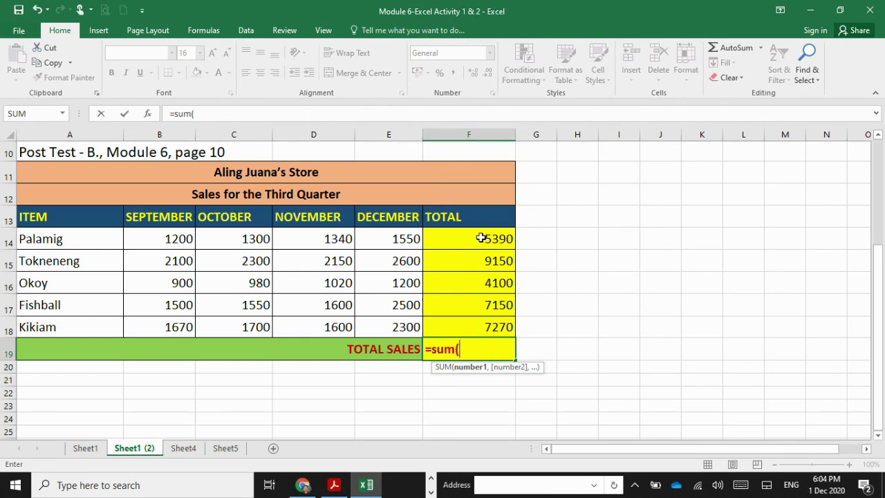
{"action": "type", "text": "f14:"}
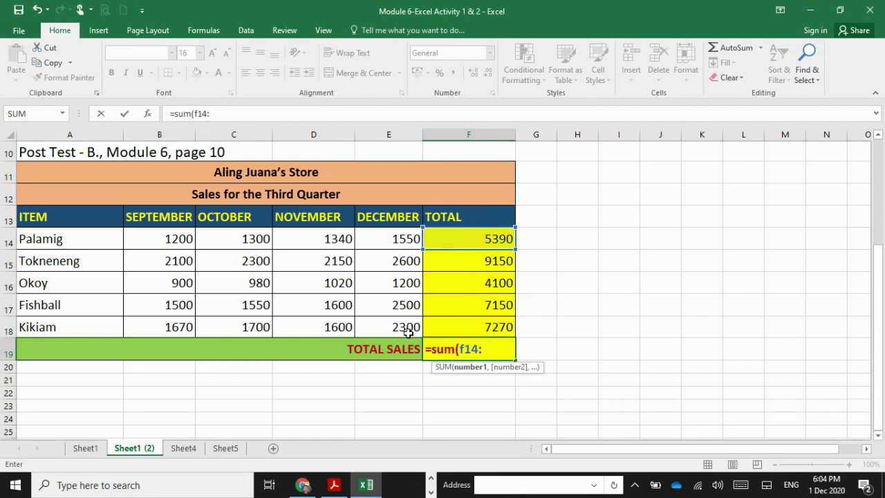
{"action": "type", "text": "f18"}
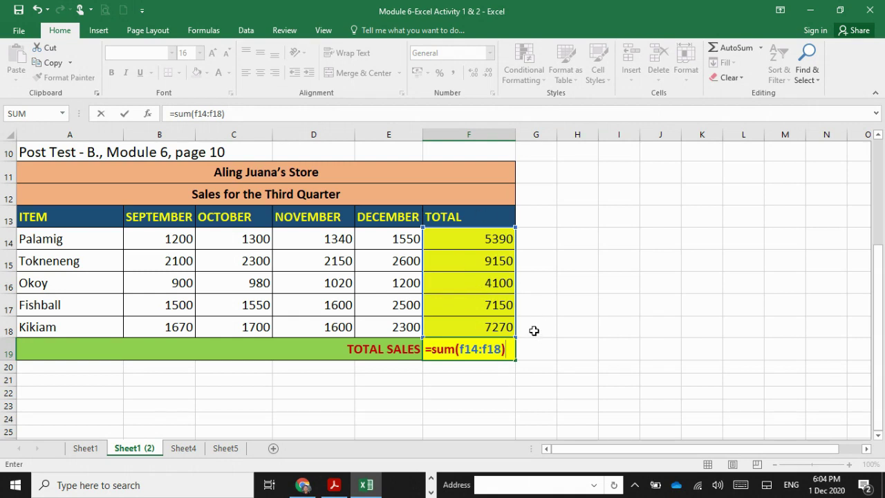
{"action": "key", "text": "Return"}
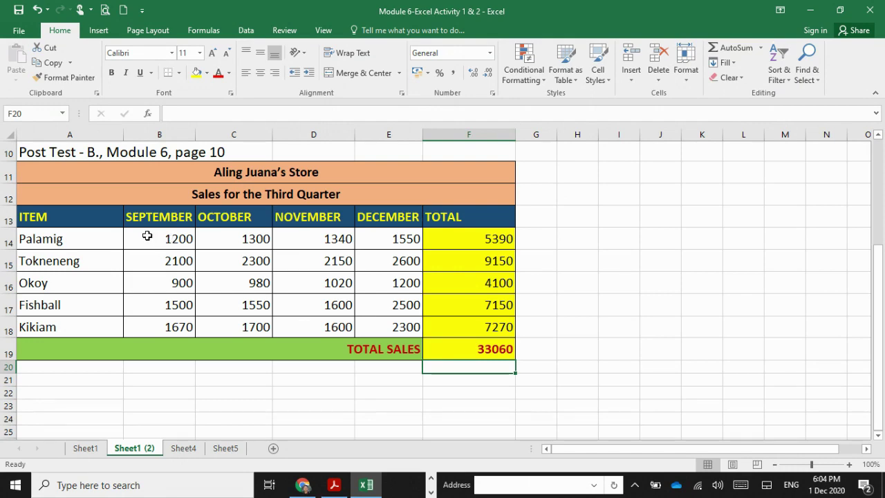
{"action": "left_click_drag", "start_coordinate": [147, 235], "coordinate": [436, 292]}
{"action": "key", "text": "ctrl+v"}
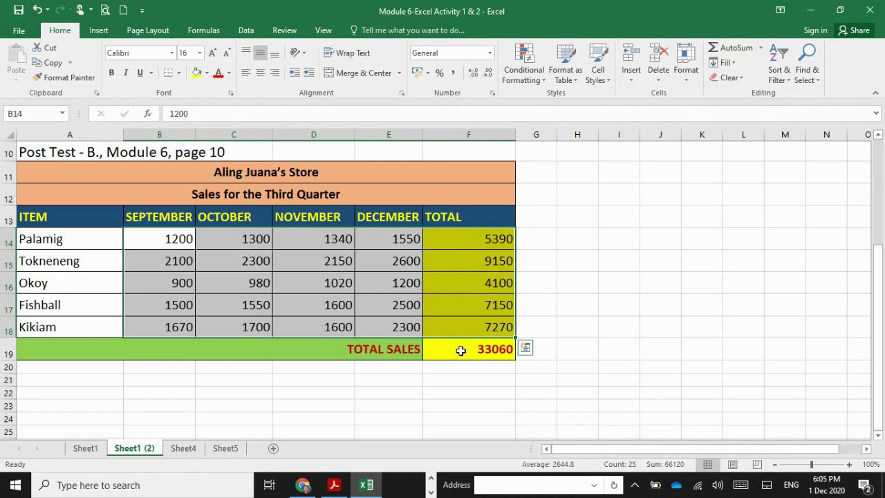
Format the sales figures, item totals and F19 as ₱ currency with 2 decimals (₱33,060.00)
{"action": "left_click", "coordinate": [460, 350], "text": "ctrl"}
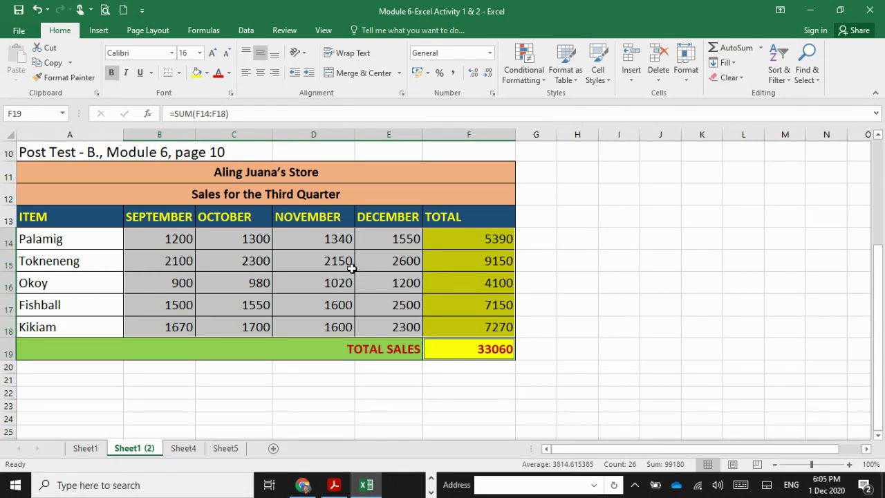
{"action": "right_click", "coordinate": [383, 262]}
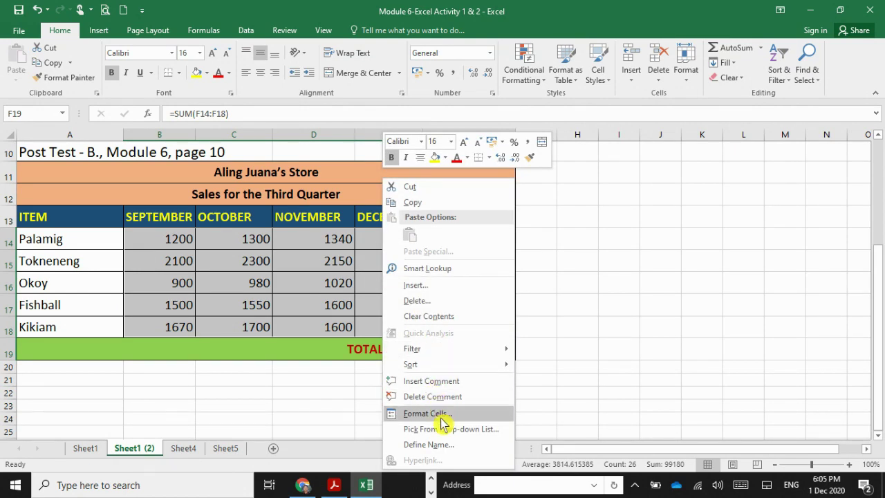
{"action": "left_click", "coordinate": [439, 414]}
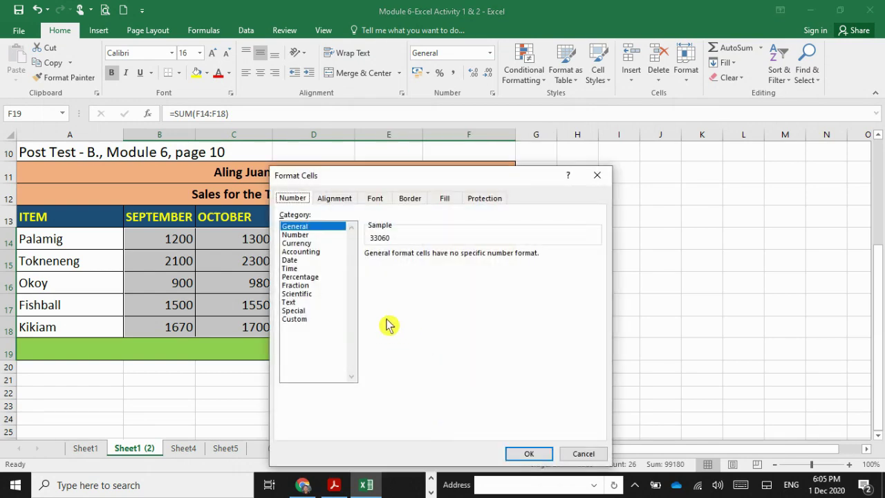
{"action": "left_click", "coordinate": [297, 243]}
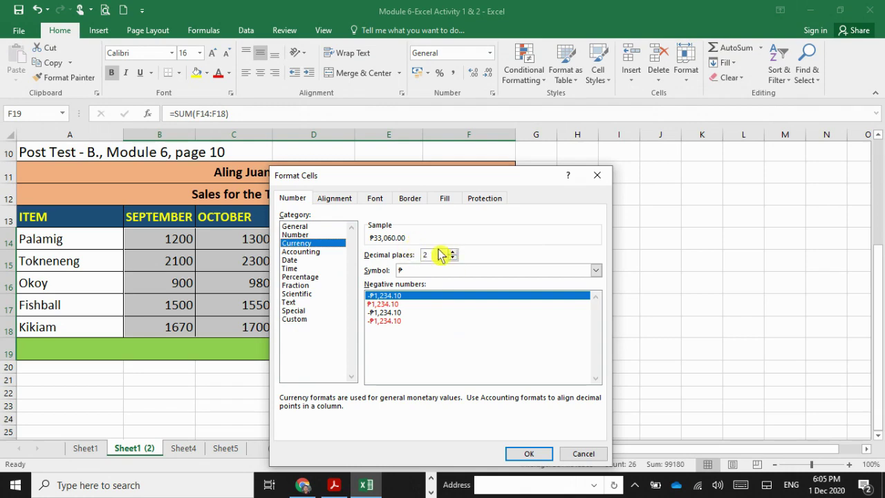
{"action": "left_click", "coordinate": [596, 270]}
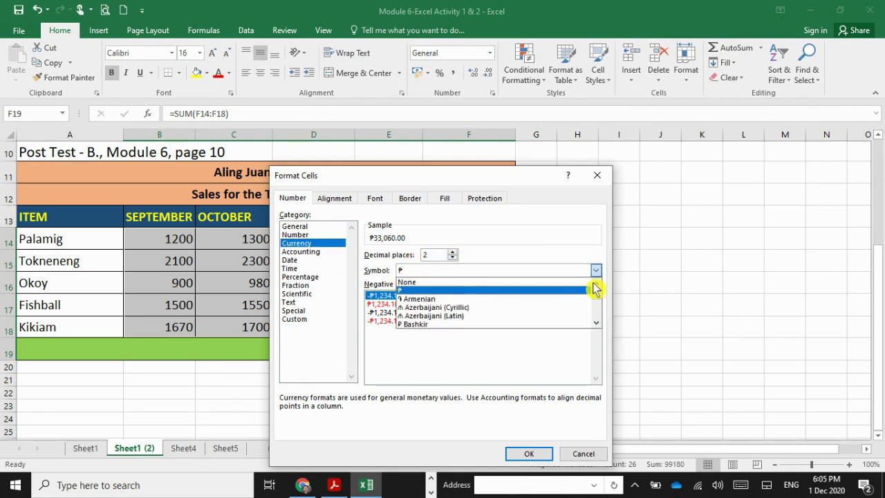
{"action": "left_click", "coordinate": [449, 290]}
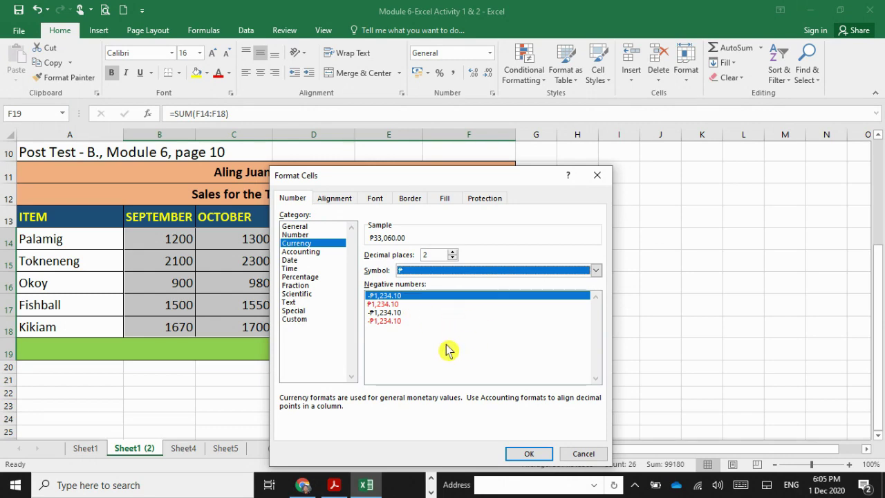
{"action": "left_click", "coordinate": [526, 454]}
{"action": "left_click", "coordinate": [518, 394]}
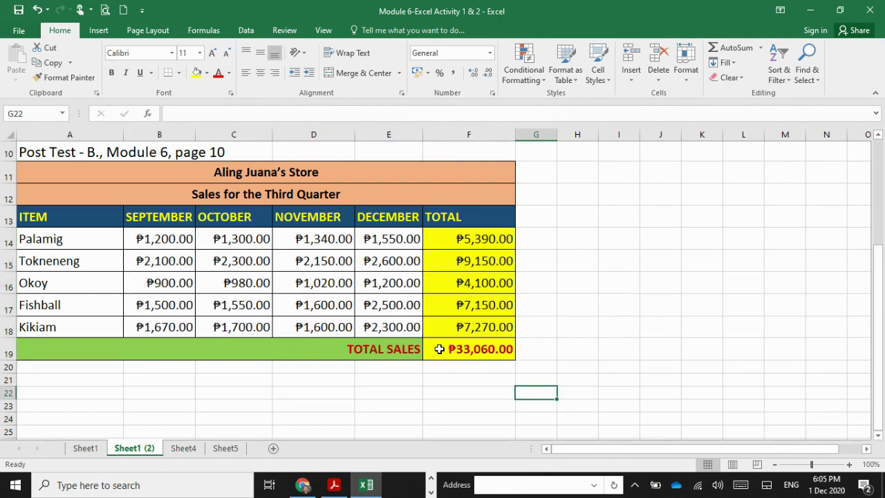
{"action": "key", "text": "Left"}
{"action": "scroll", "coordinate": [294, 384], "scroll_direction": "up", "scroll_amount": 2}
{"action": "scroll", "coordinate": [294, 384], "scroll_direction": "down", "scroll_amount": 2}
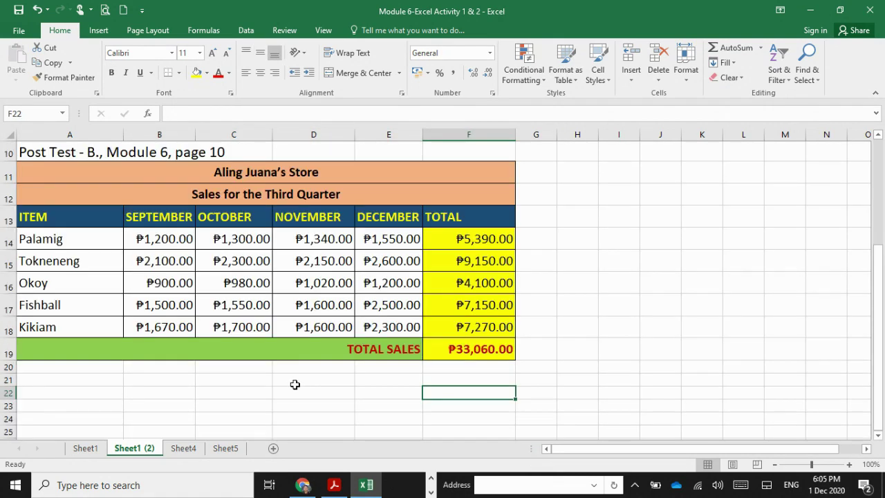
{"action": "scroll", "coordinate": [294, 384], "scroll_direction": "up", "scroll_amount": 1}
{"action": "scroll", "coordinate": [294, 385], "scroll_direction": "down", "scroll_amount": 2}
{"action": "key", "text": "Left"}
{"action": "key", "text": "Left"}
{"action": "scroll", "coordinate": [388, 281], "scroll_direction": "up", "scroll_amount": 4}
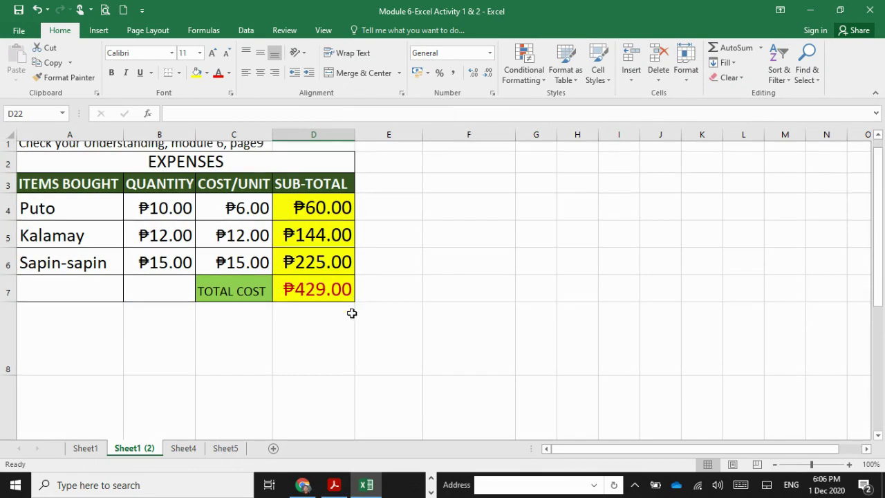
{"action": "scroll", "coordinate": [351, 312], "scroll_direction": "down", "scroll_amount": 4}
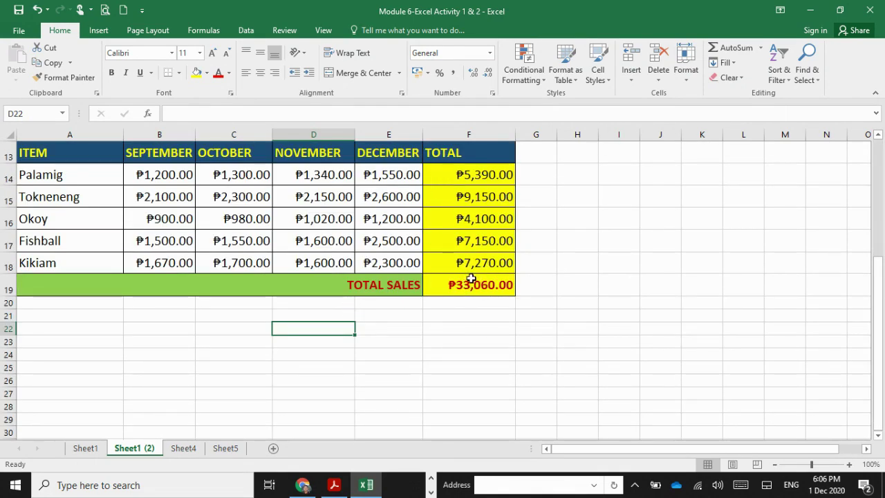
{"action": "scroll", "coordinate": [470, 278], "scroll_direction": "up", "scroll_amount": 4}
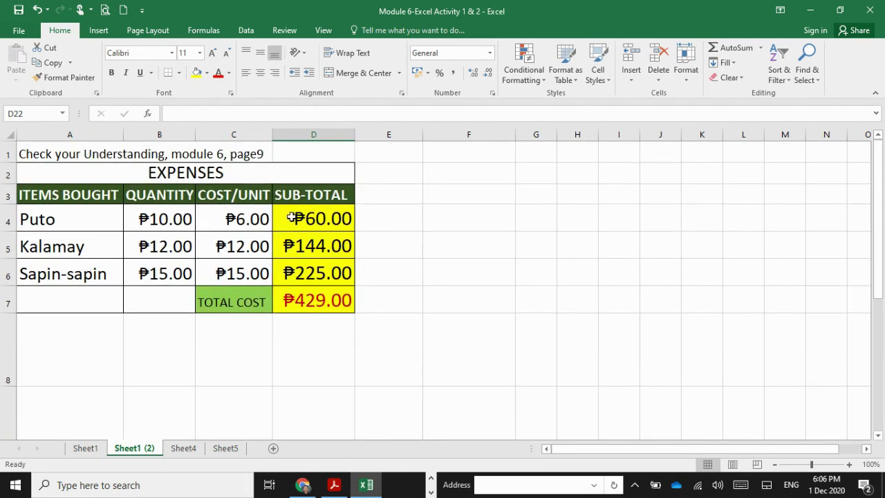
{"action": "left_click", "coordinate": [581, 288]}
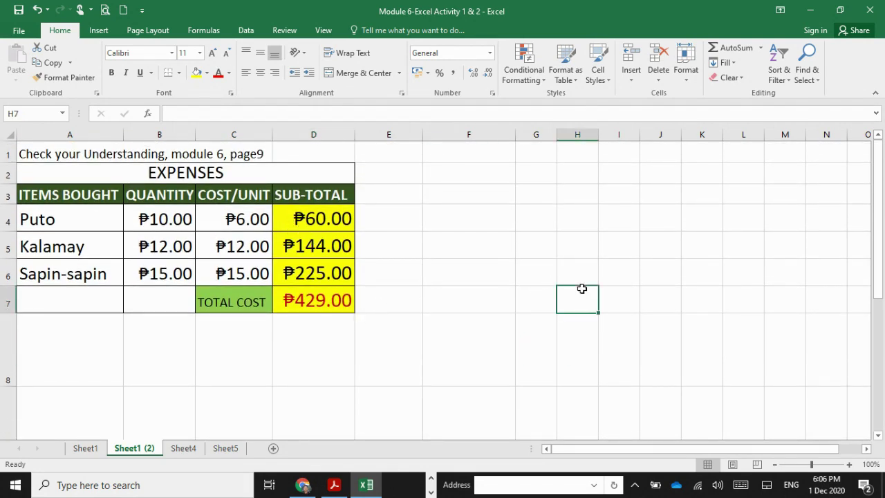